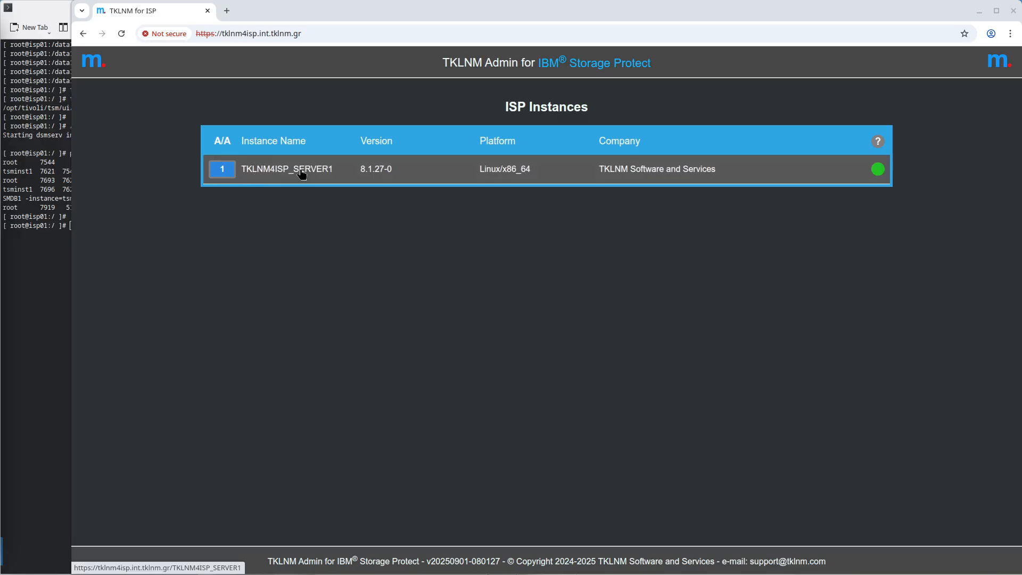
# - Log into TKLNM4ISP_SERVER1 with the admin username and password and bring up the Command Prompt
pyautogui.click(301, 174)
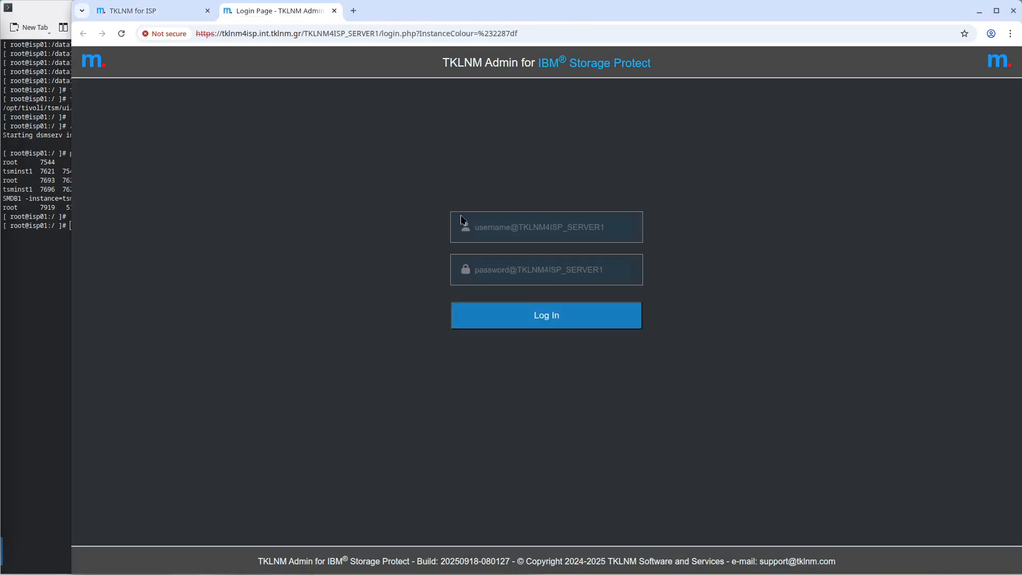
pyautogui.write('nam')
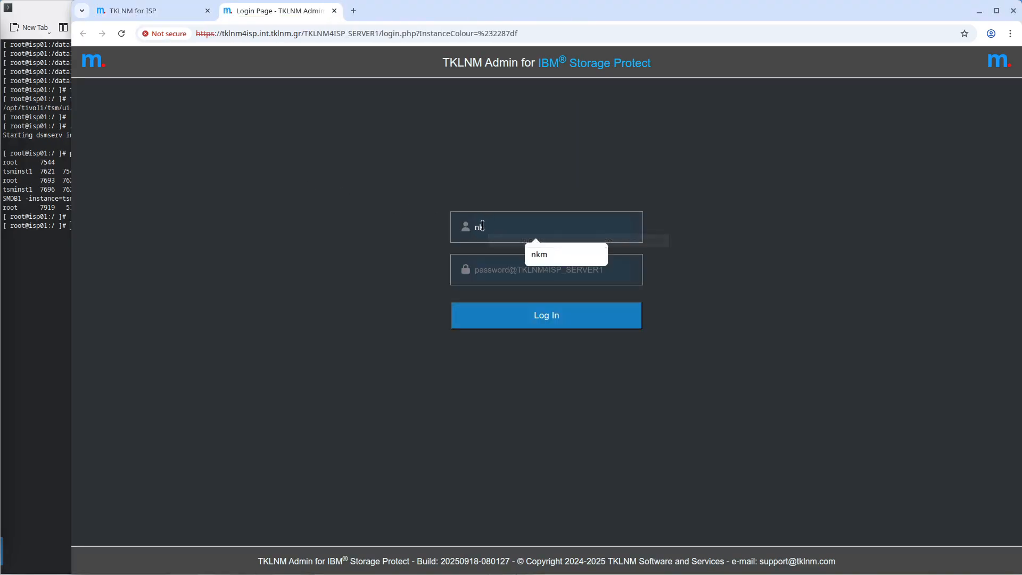
pyautogui.press('Tab')
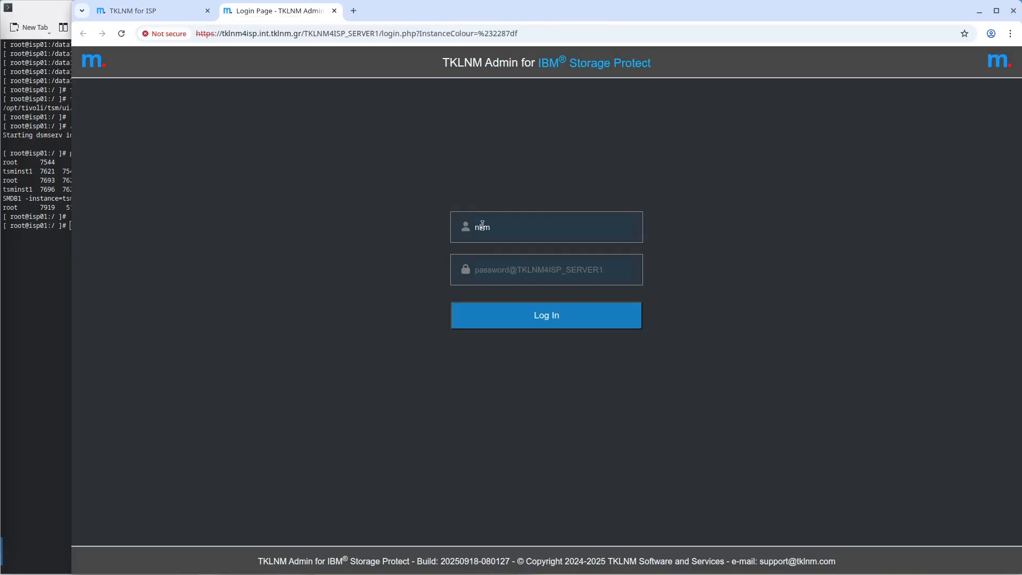
pyautogui.write('••')
pyautogui.press('Return')
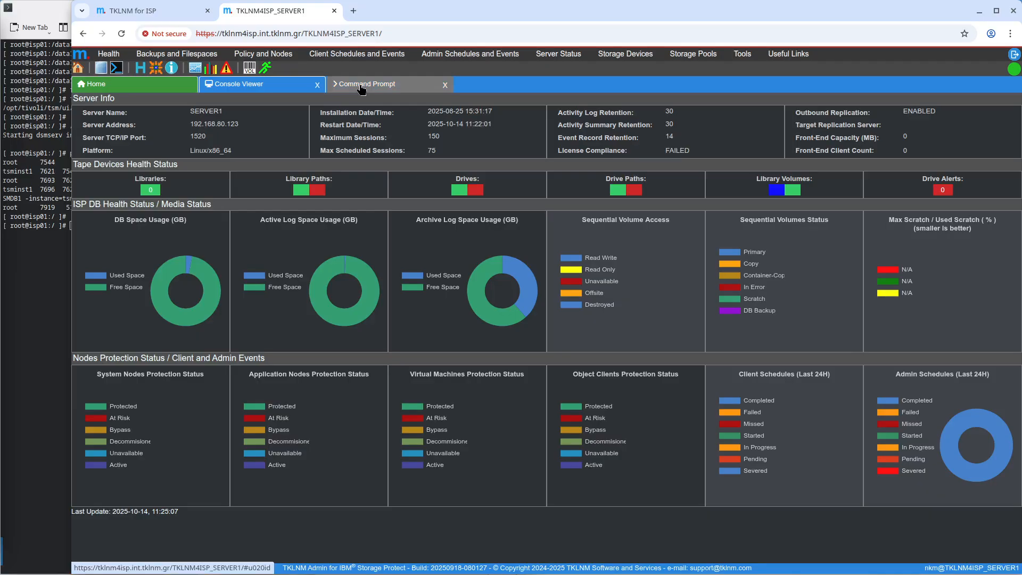
pyautogui.click(360, 88)
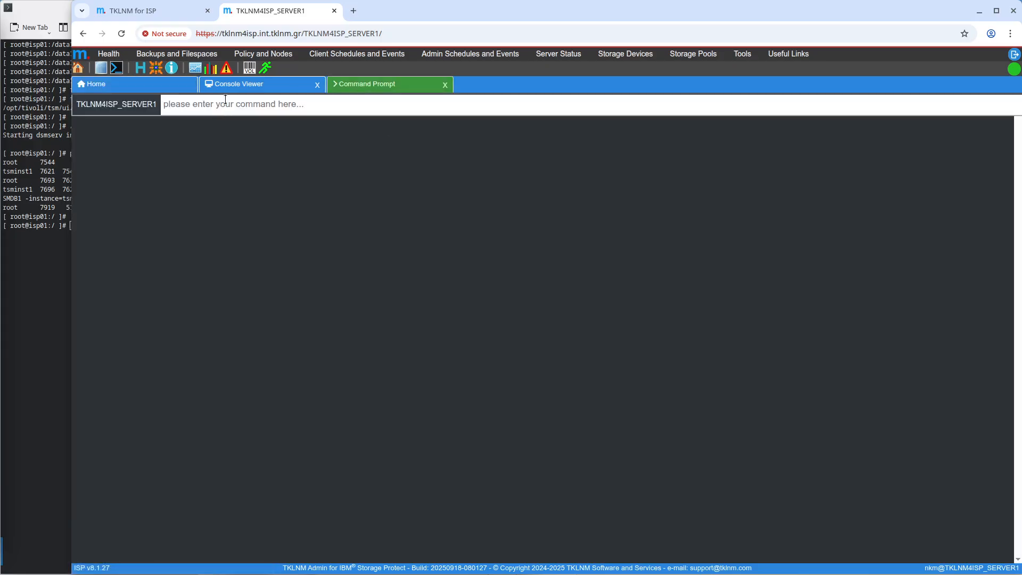
# - Register the Extended Edition license with 'register lic file=tsmee.lic'
pyautogui.write('r')
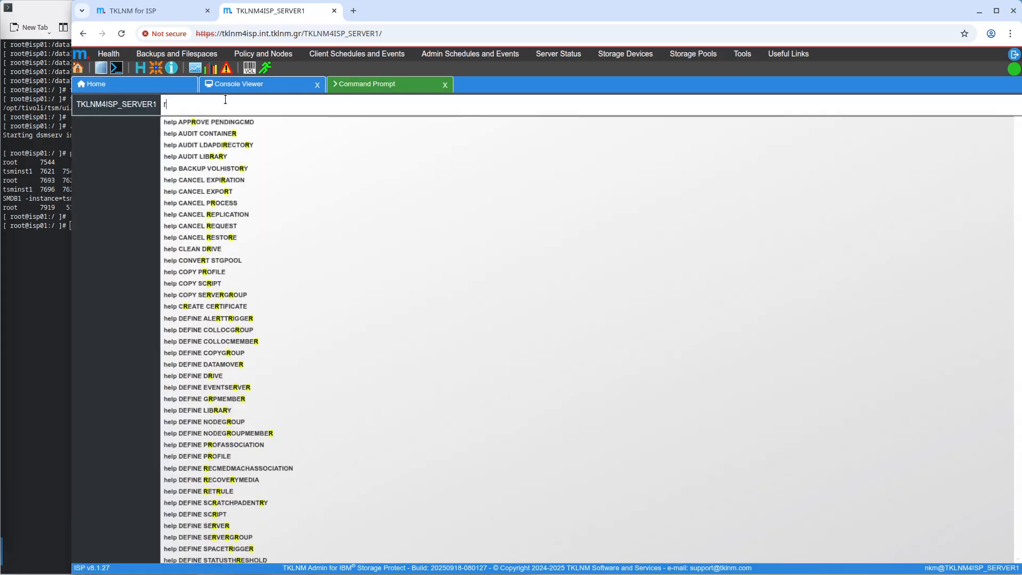
pyautogui.write('egister ')
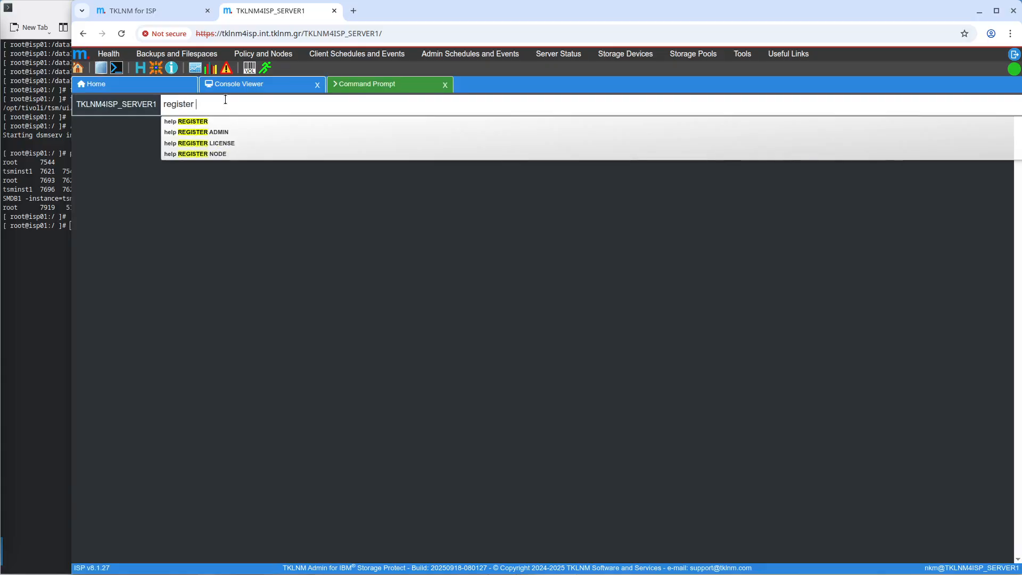
pyautogui.write('lic fi')
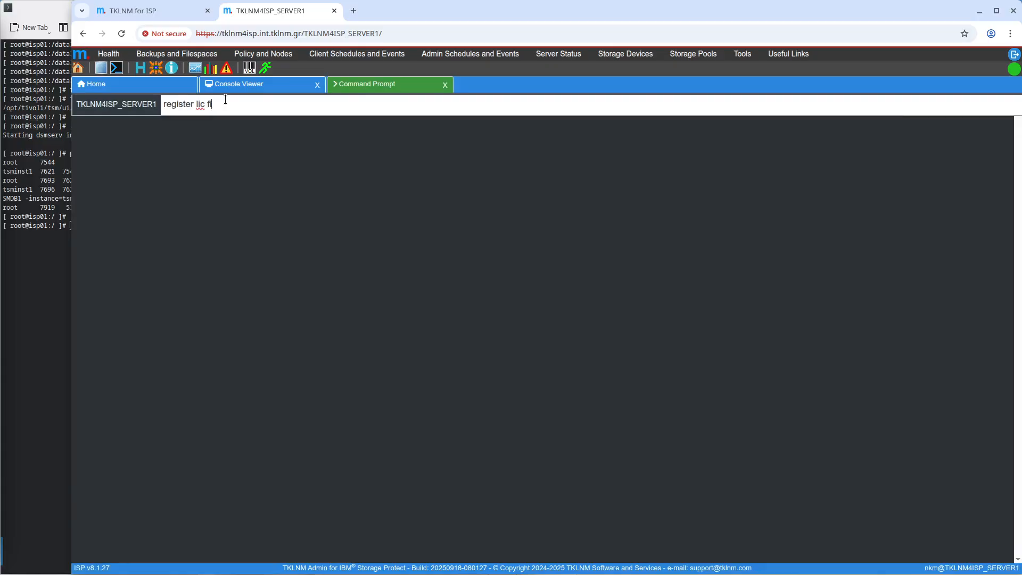
pyautogui.write('le=tsmee.lic')
pyautogui.press('Return')
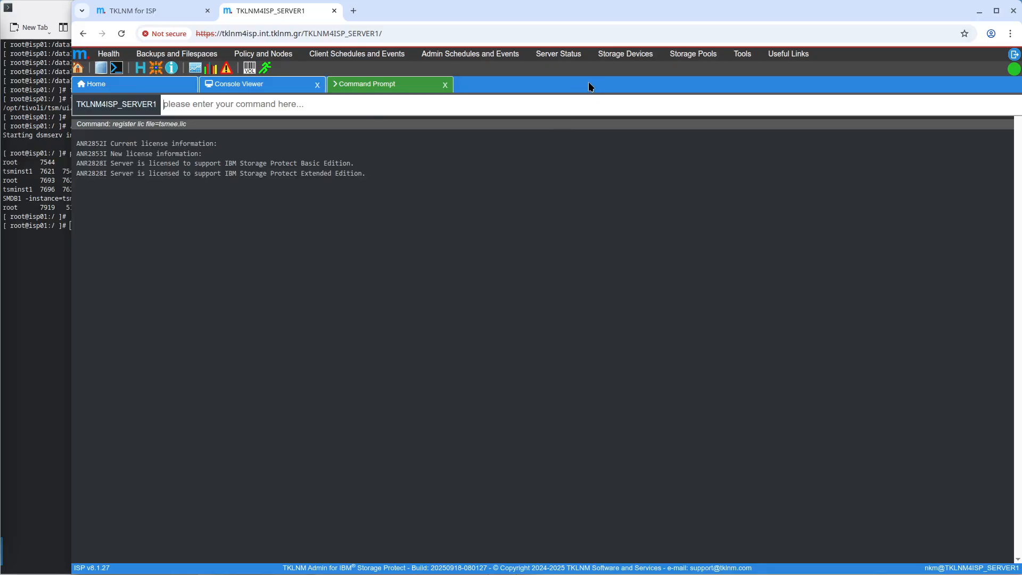
pyautogui.click(619, 54)
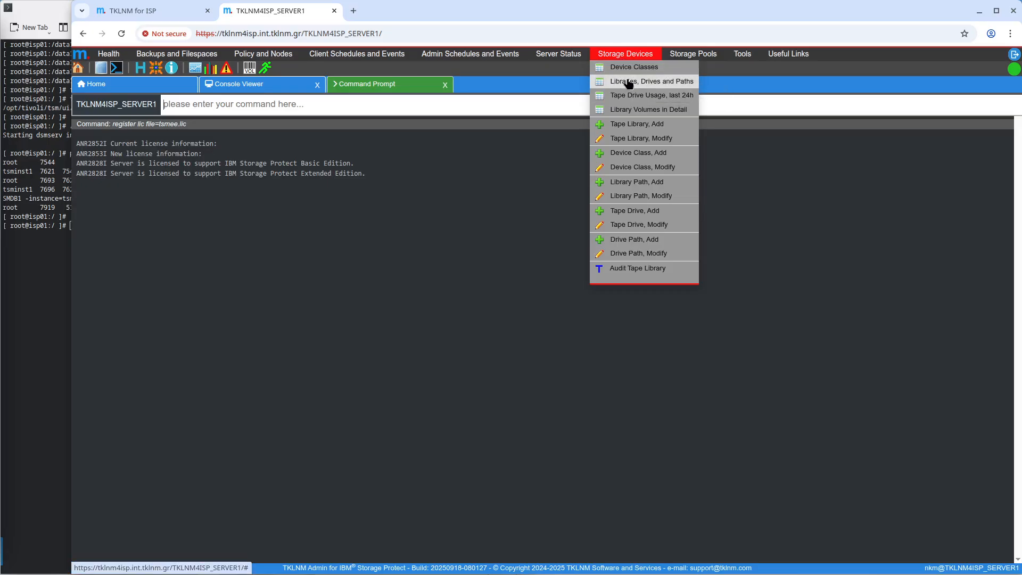
pyautogui.click(628, 82)
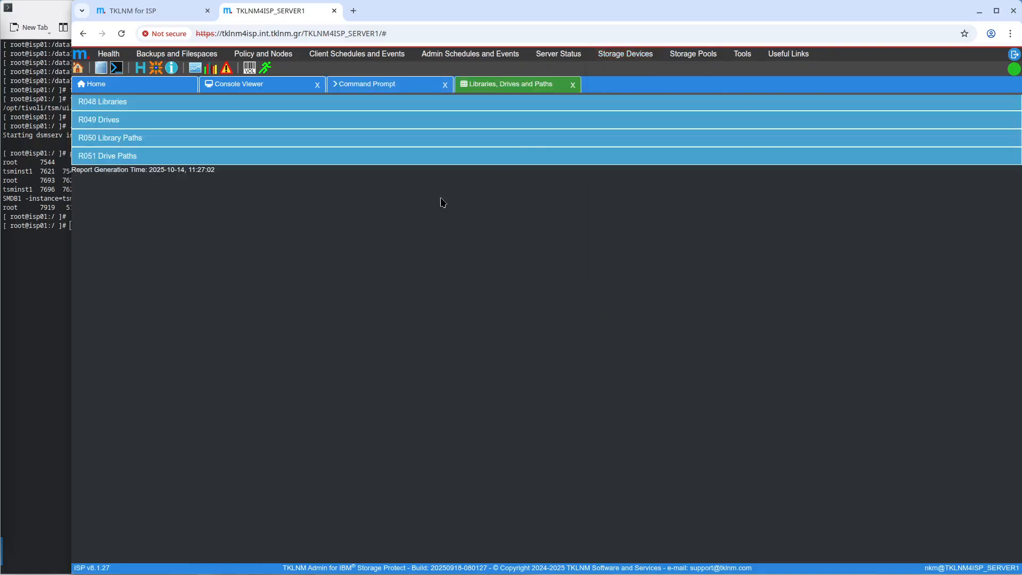
pyautogui.moveTo(687, 57)
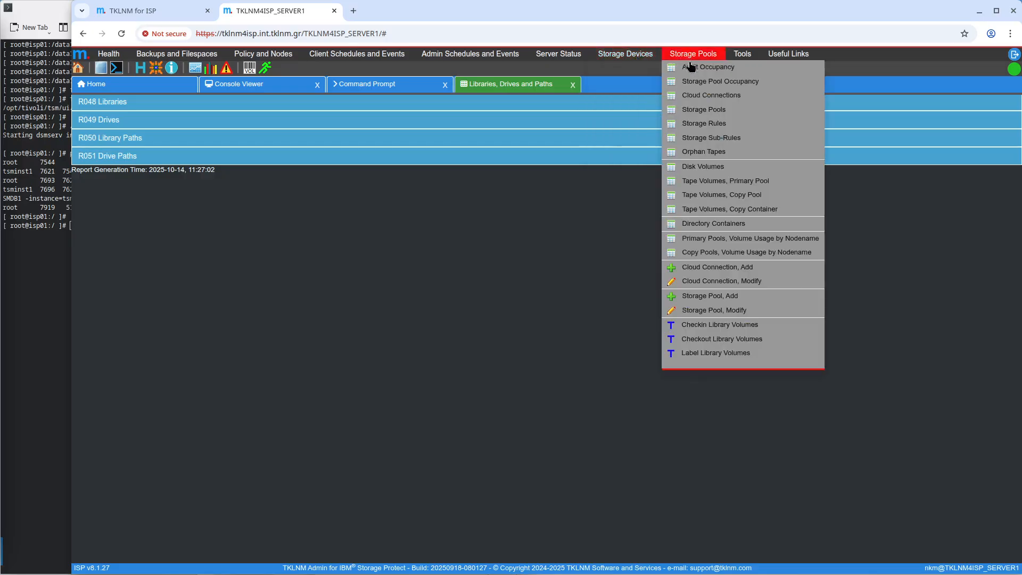
pyautogui.click(714, 109)
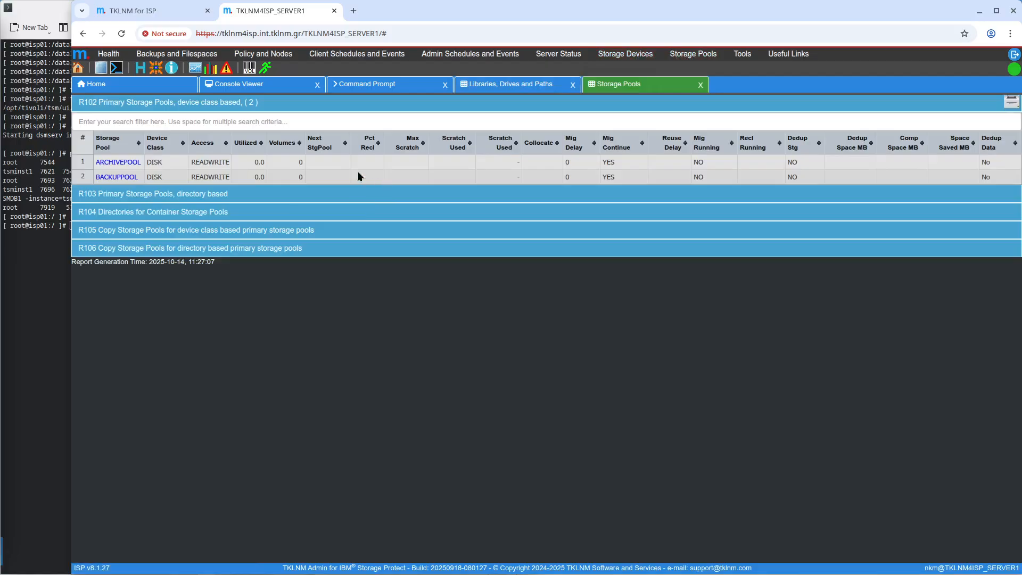
pyautogui.moveTo(262, 57)
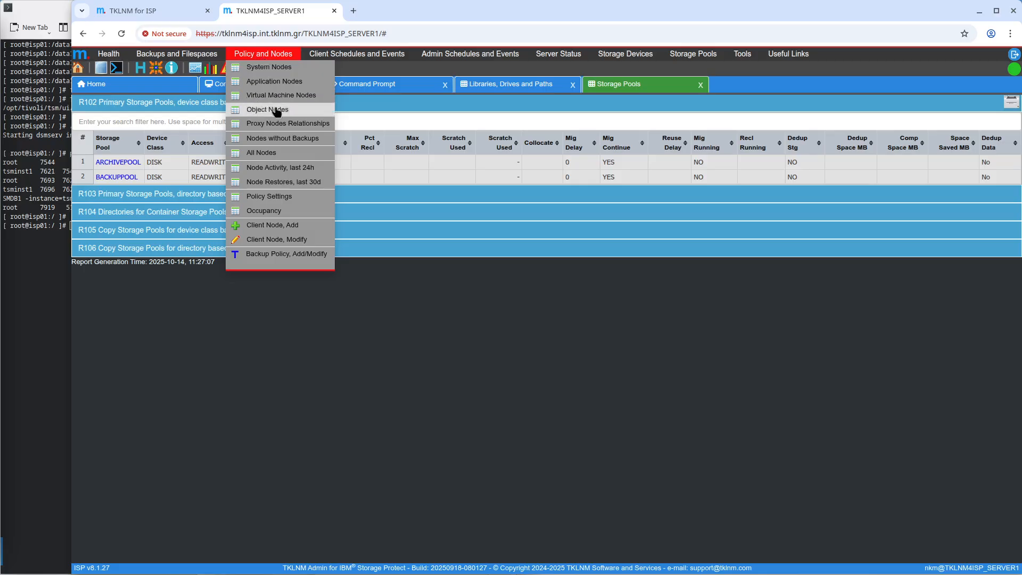
pyautogui.click(272, 197)
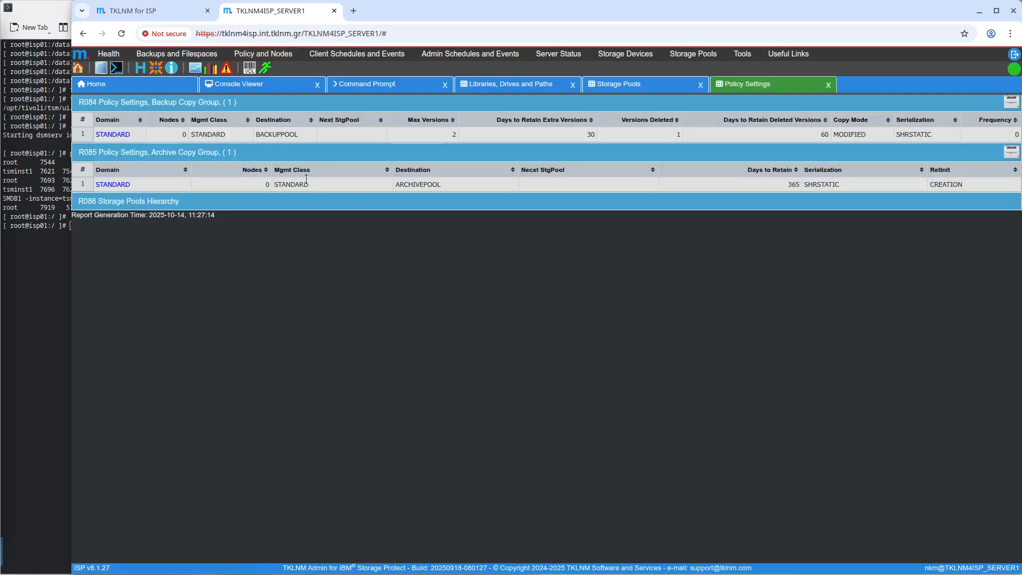
pyautogui.click(573, 85)
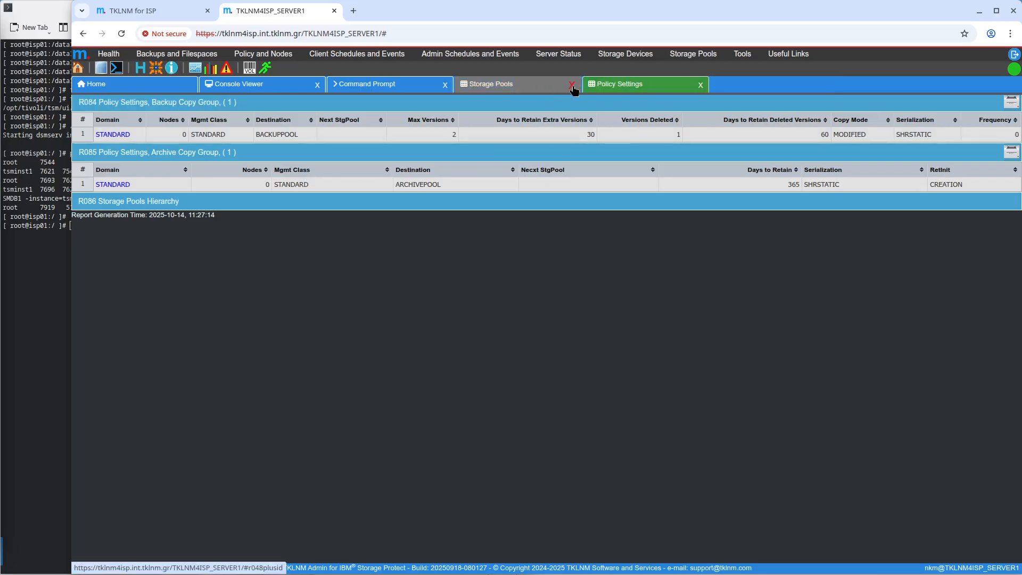
pyautogui.click(572, 85)
pyautogui.click(573, 85)
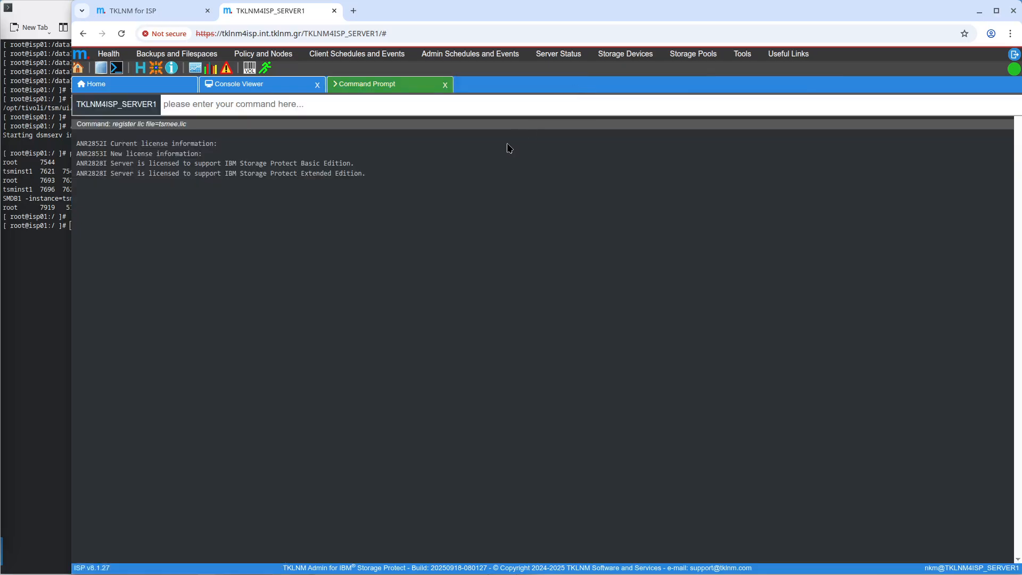
pyautogui.click(626, 54)
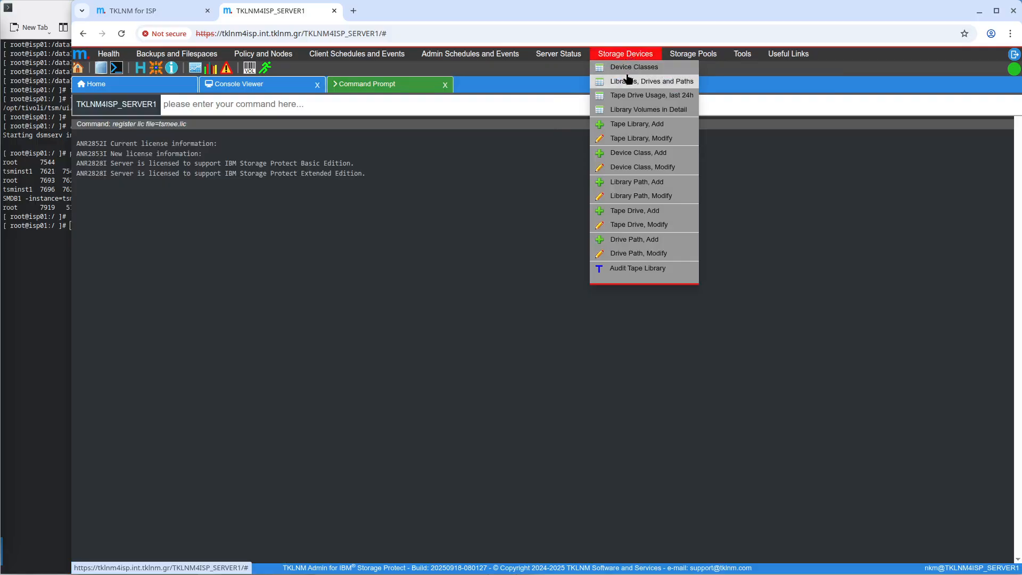
# - Define tape library MSL4048A-LIB as shared, with an AutoDetect serial number
pyautogui.click(623, 127)
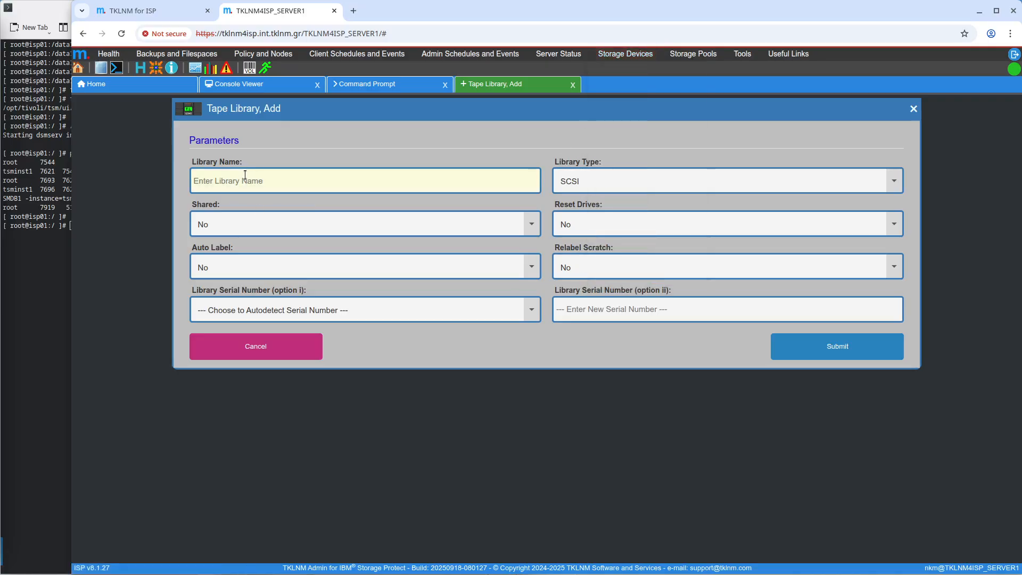
pyautogui.write('MSL4048A-LIB')
pyautogui.click(239, 228)
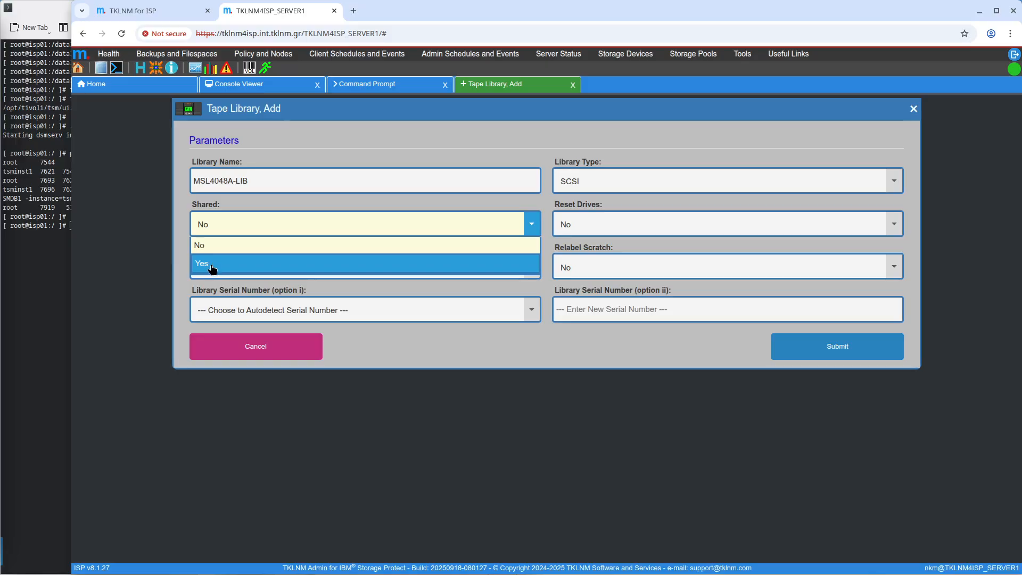
pyautogui.click(212, 264)
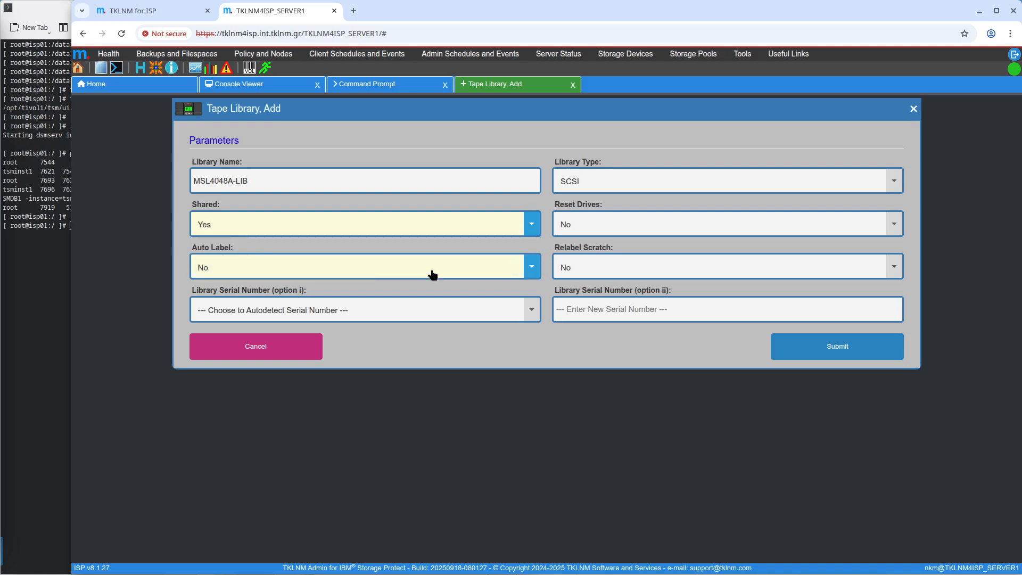
pyautogui.click(286, 314)
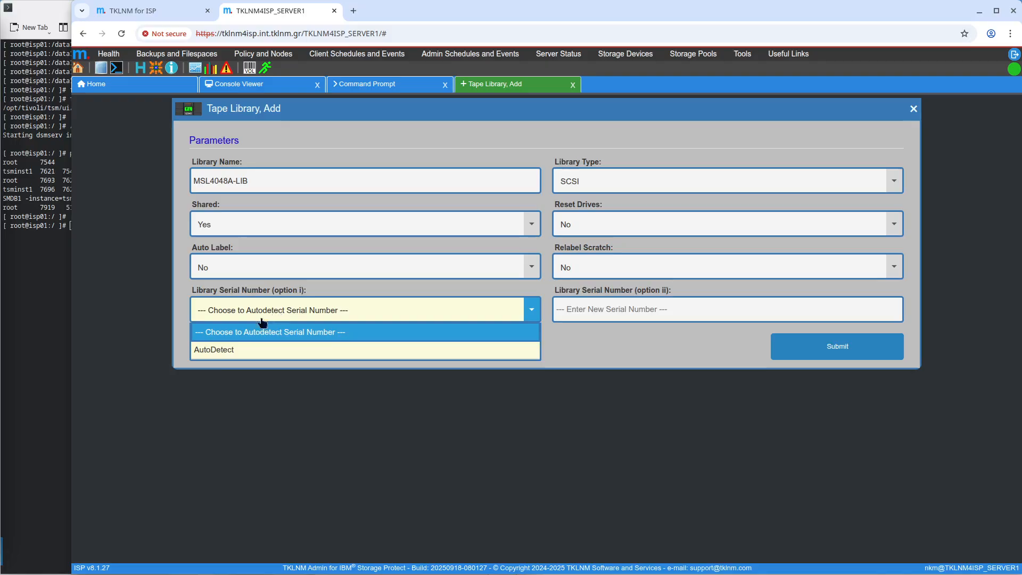
pyautogui.click(216, 350)
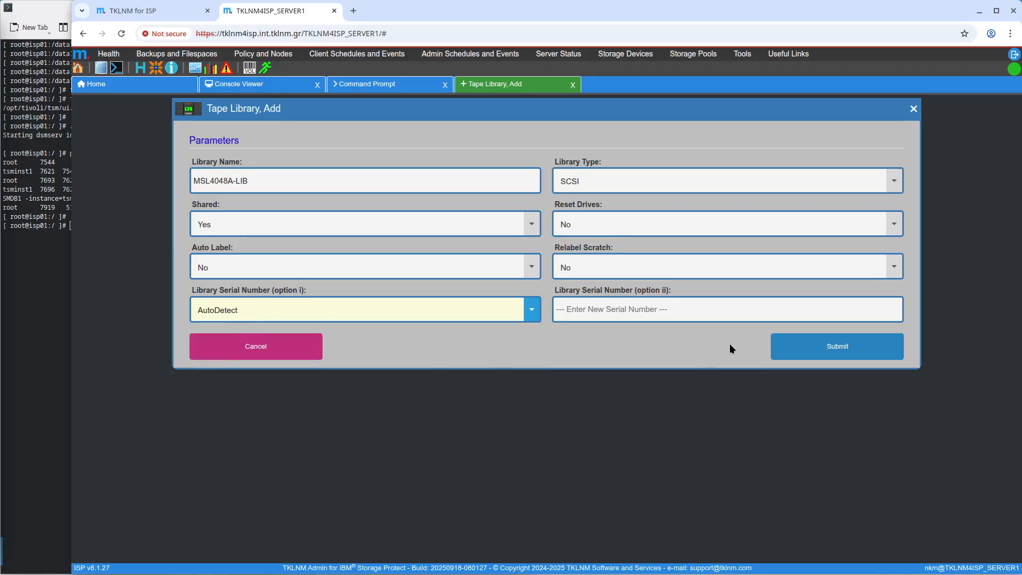
pyautogui.click(795, 350)
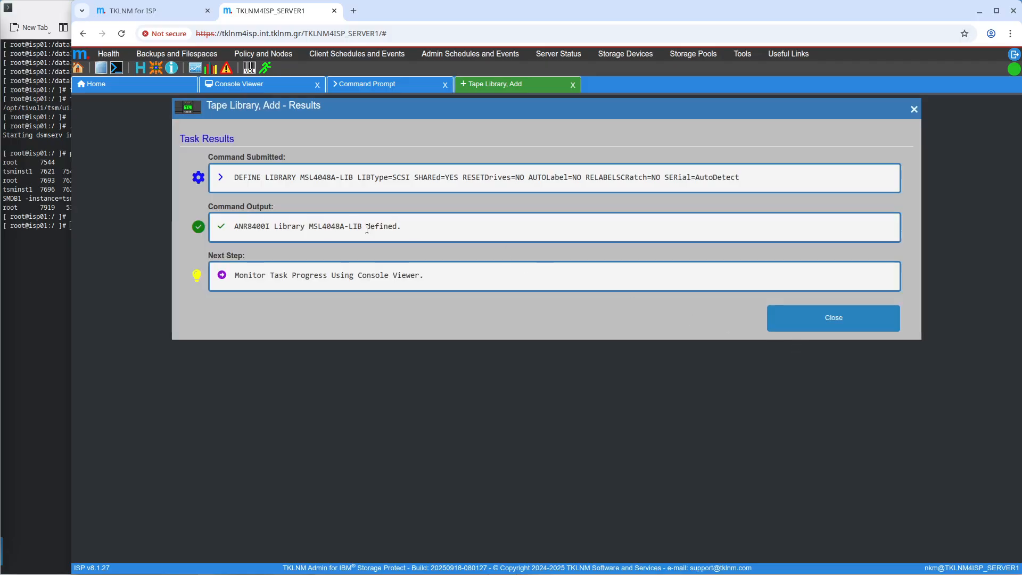
pyautogui.click(823, 319)
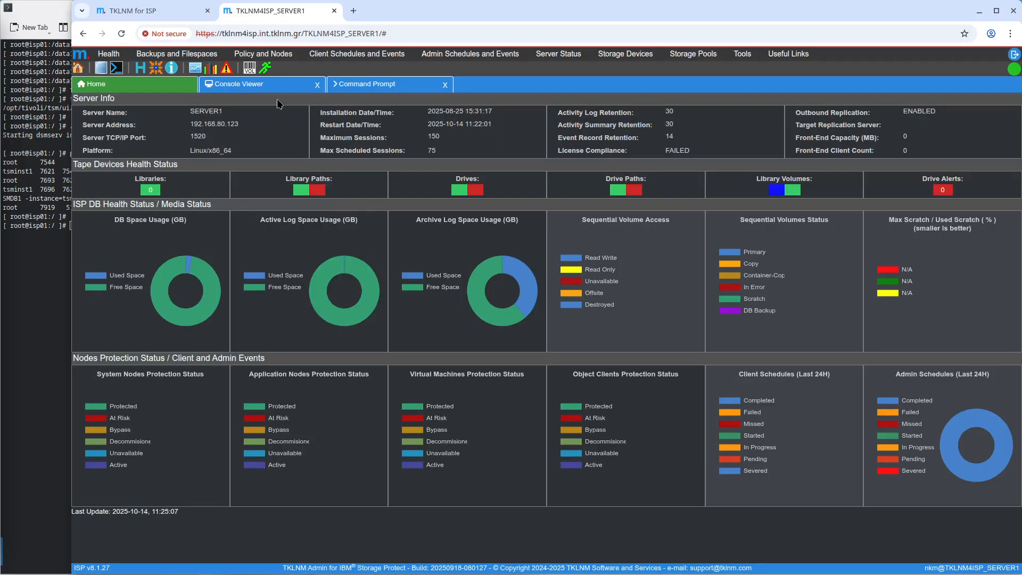
# - Confirm the DEFINE LIBRARY log entry, then start LTO device class MSL4048A-DEVC on MSL4048A-LIB
pyautogui.click(274, 85)
pyautogui.moveTo(153, 324); pyautogui.dragTo(723, 327)
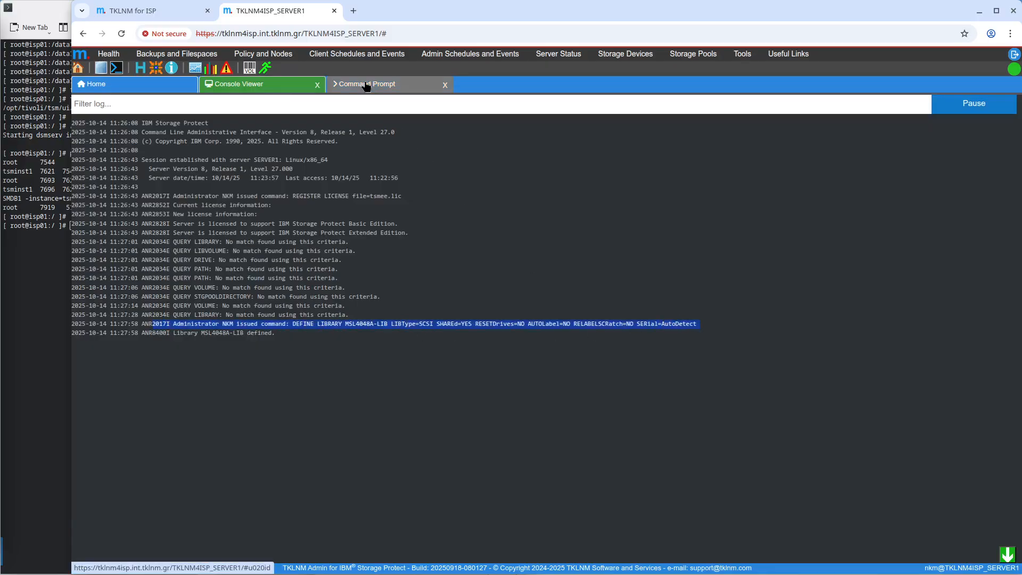
pyautogui.click(625, 53)
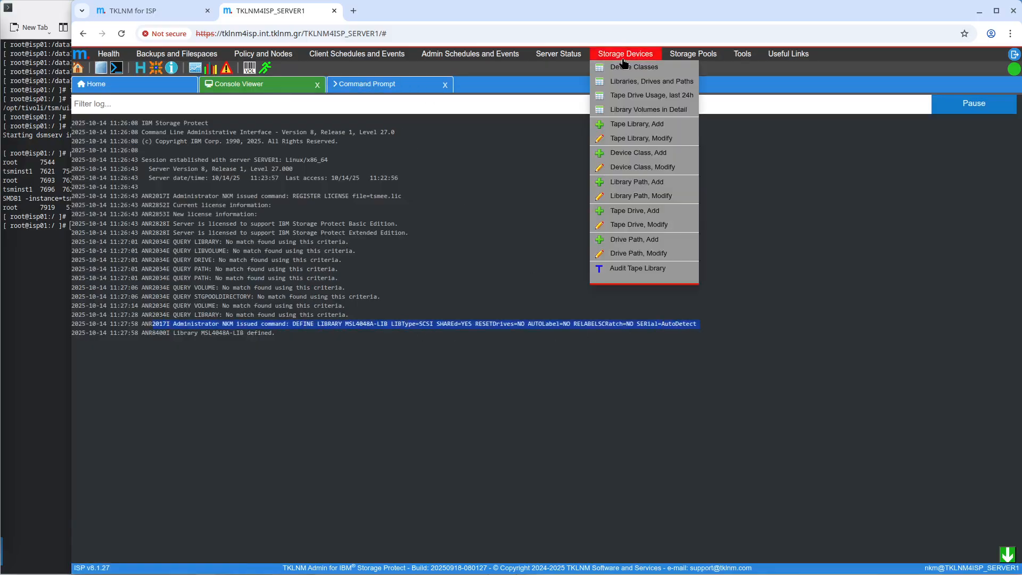
pyautogui.click(626, 154)
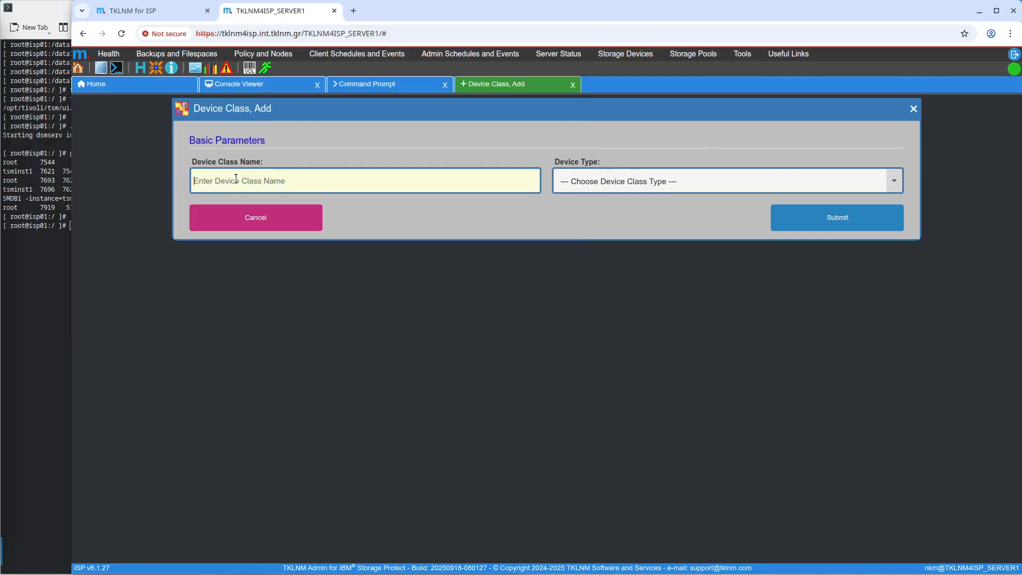
pyautogui.write('MSL4048A-DEVC')
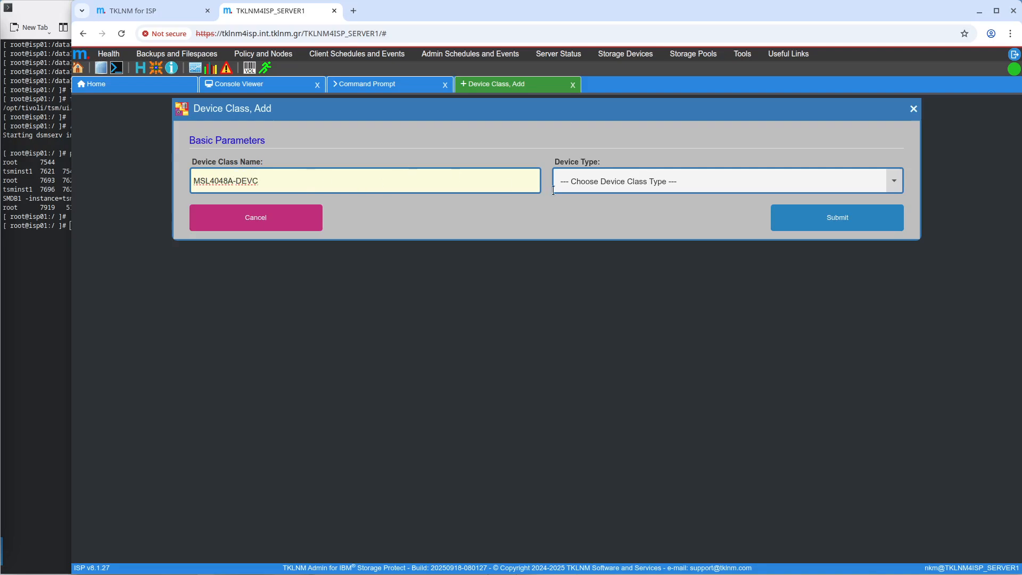
pyautogui.click(655, 184)
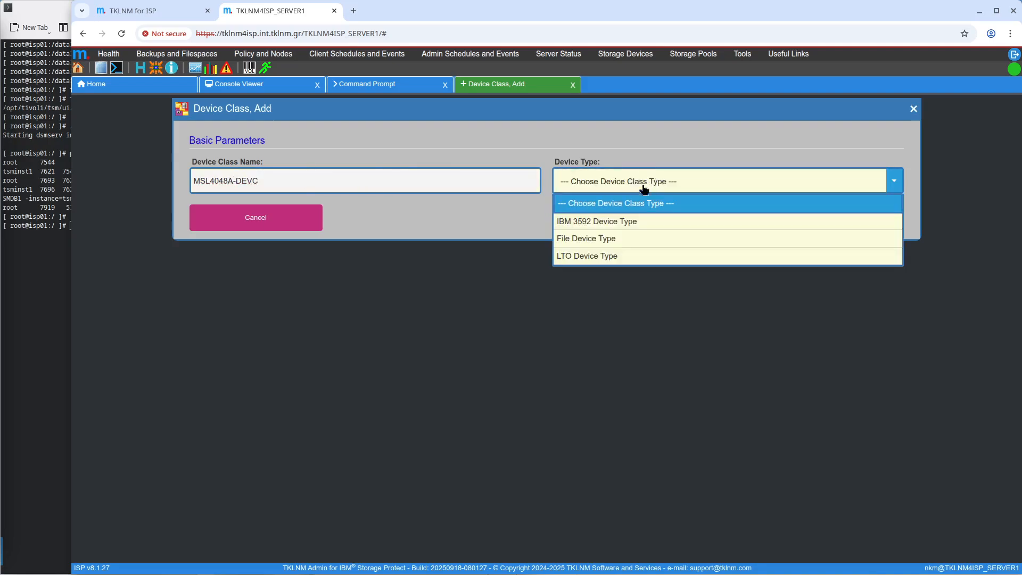
pyautogui.click(575, 256)
pyautogui.click(267, 248)
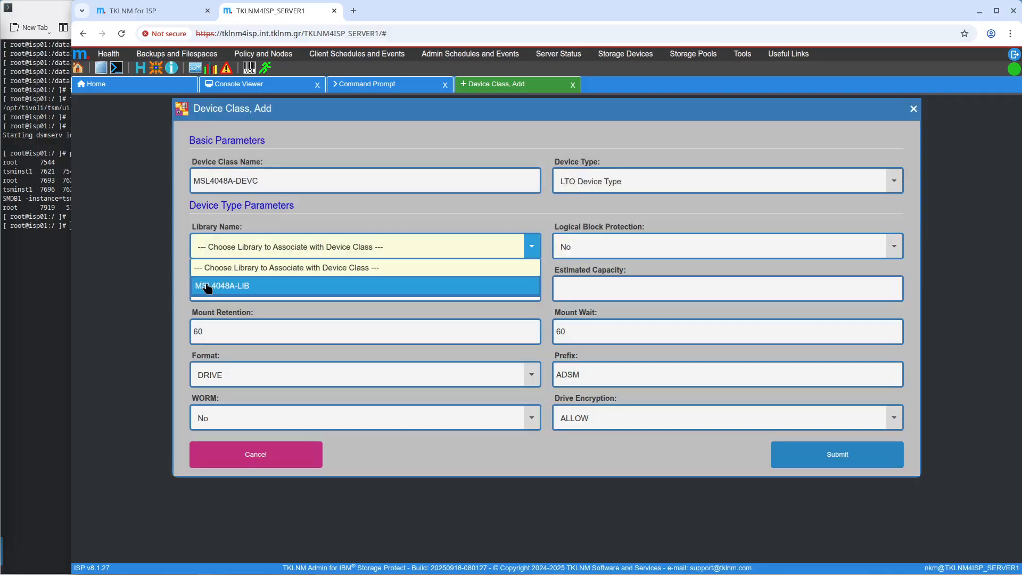
pyautogui.click(230, 286)
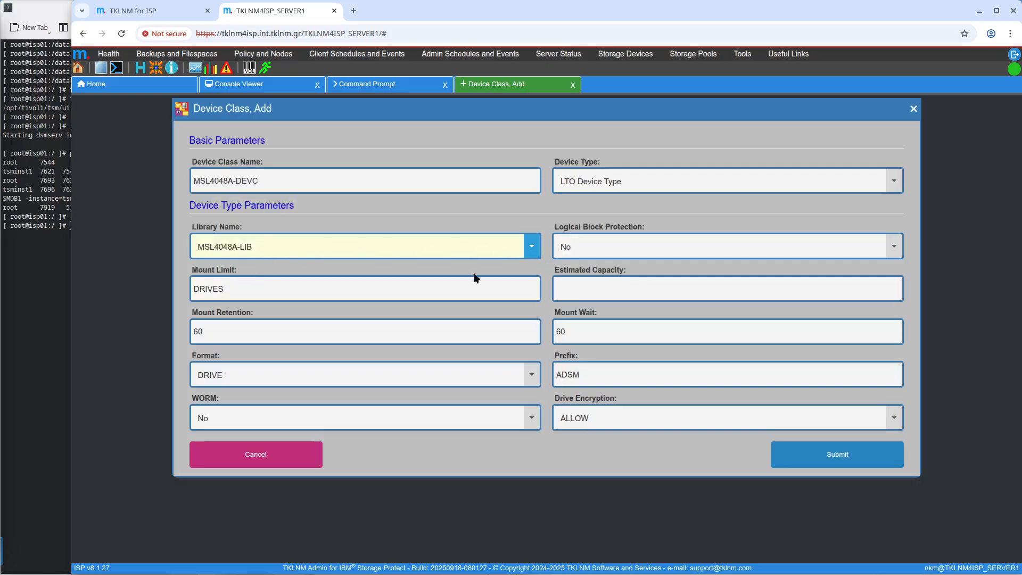
# - Set Mount Retention and Mount Wait to 5 and submit the device class
pyautogui.doubleClick(273, 334)
pyautogui.write('5')
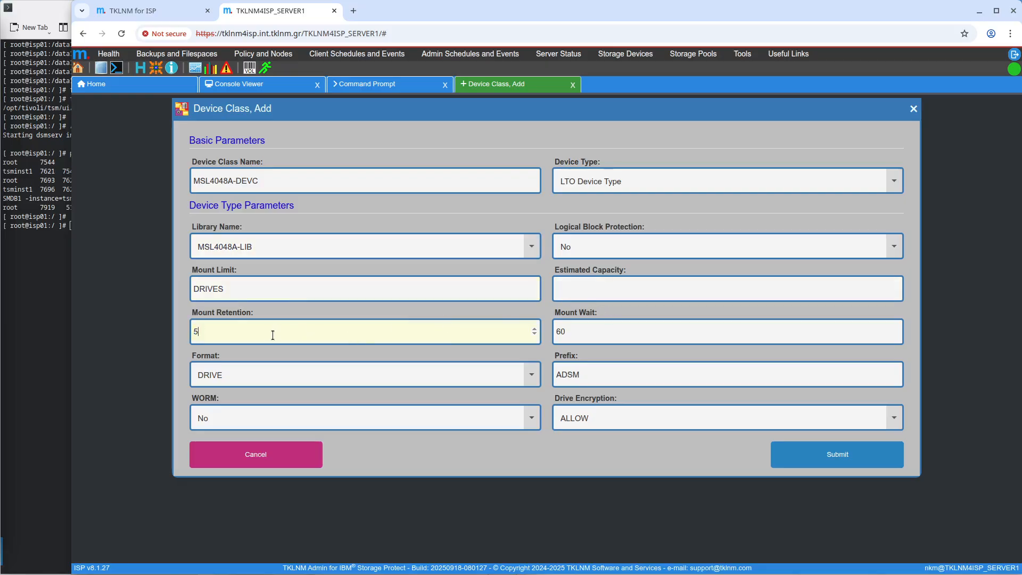
pyautogui.write('5')
pyautogui.doubleClick(579, 332)
pyautogui.write('5')
pyautogui.click(814, 462)
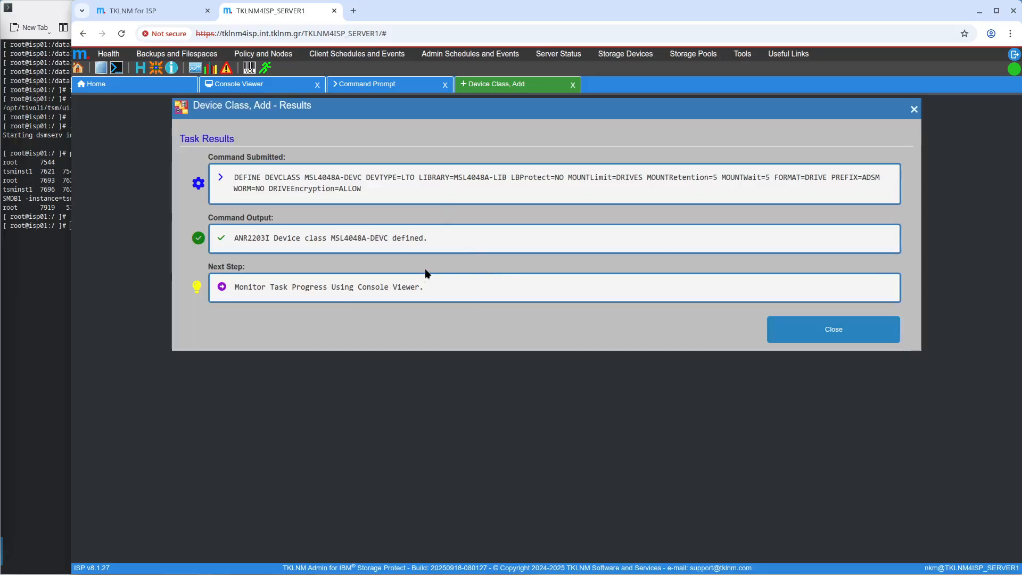
pyautogui.click(809, 333)
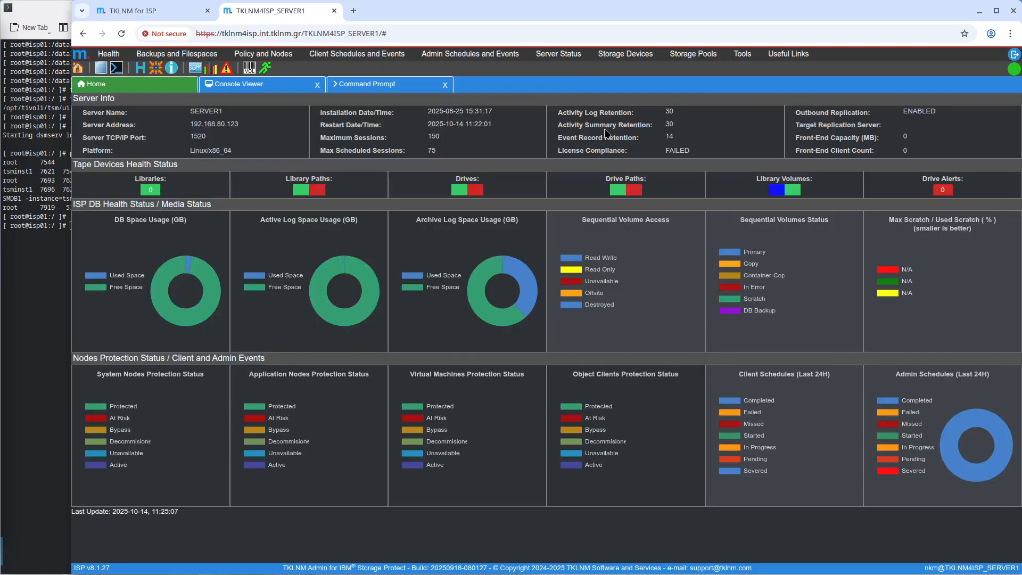
# - Start a library path with source SERVER1, source type Server and library MSL4048A-LIB
pyautogui.click(626, 54)
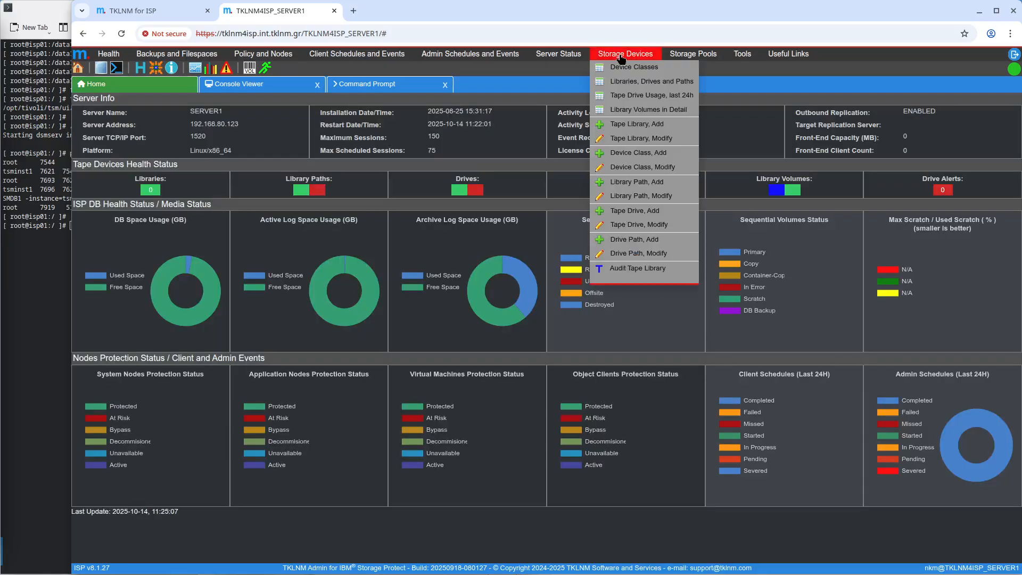
pyautogui.click(623, 183)
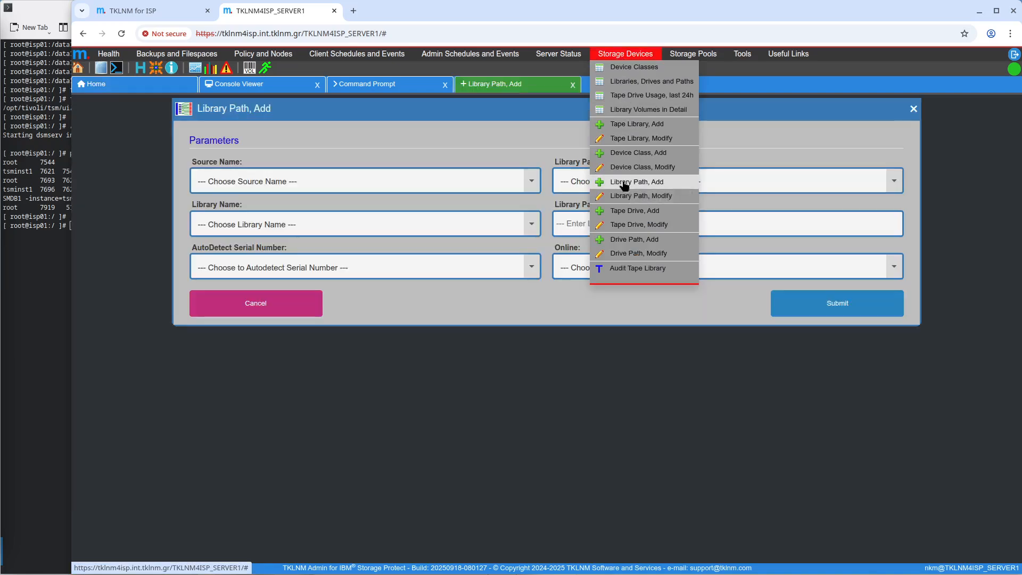
pyautogui.click(238, 178)
pyautogui.click(211, 221)
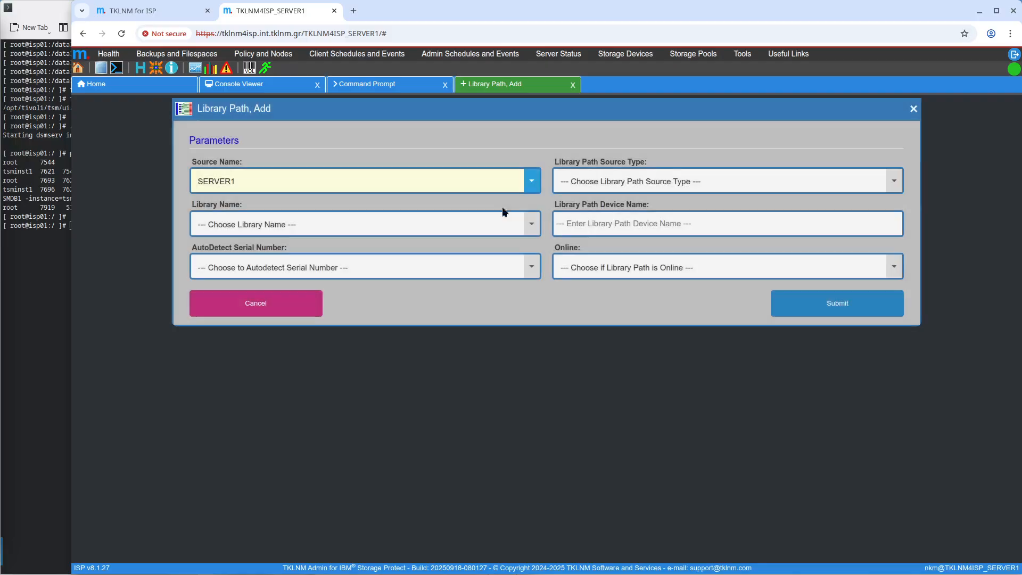
pyautogui.click(582, 182)
pyautogui.click(577, 221)
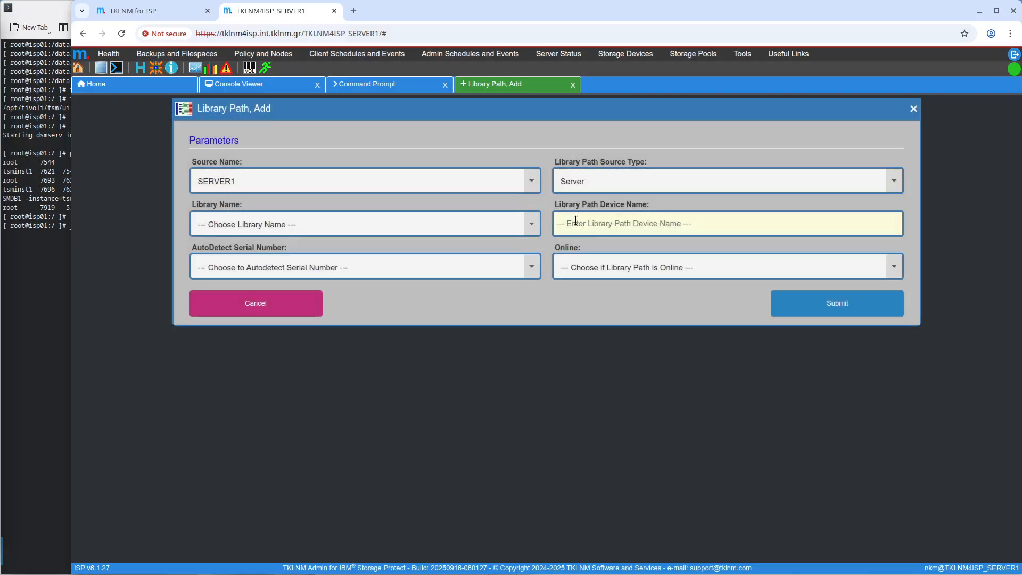
pyautogui.click(244, 224)
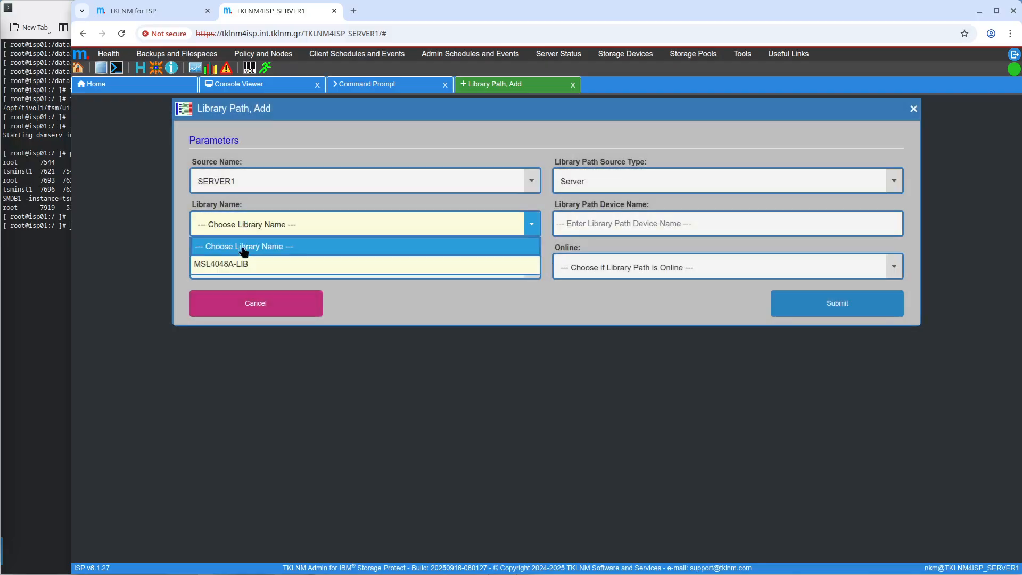
pyautogui.click(235, 263)
pyautogui.click(596, 223)
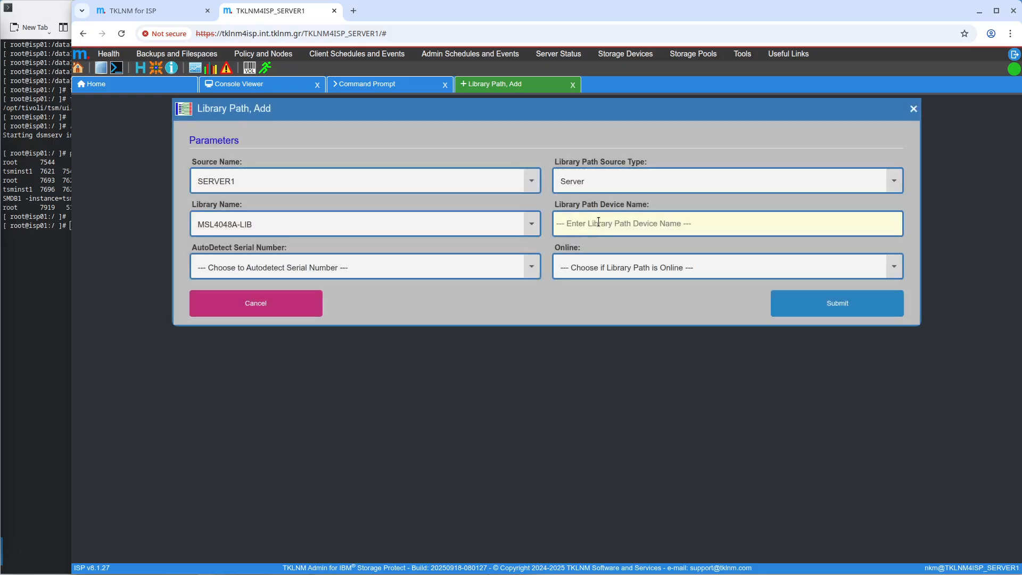
# - List the /dev/tsmscsi/* device links in Konsole and copy the /dev/tsmscsi/lb1 path
pyautogui.click(36, 246)
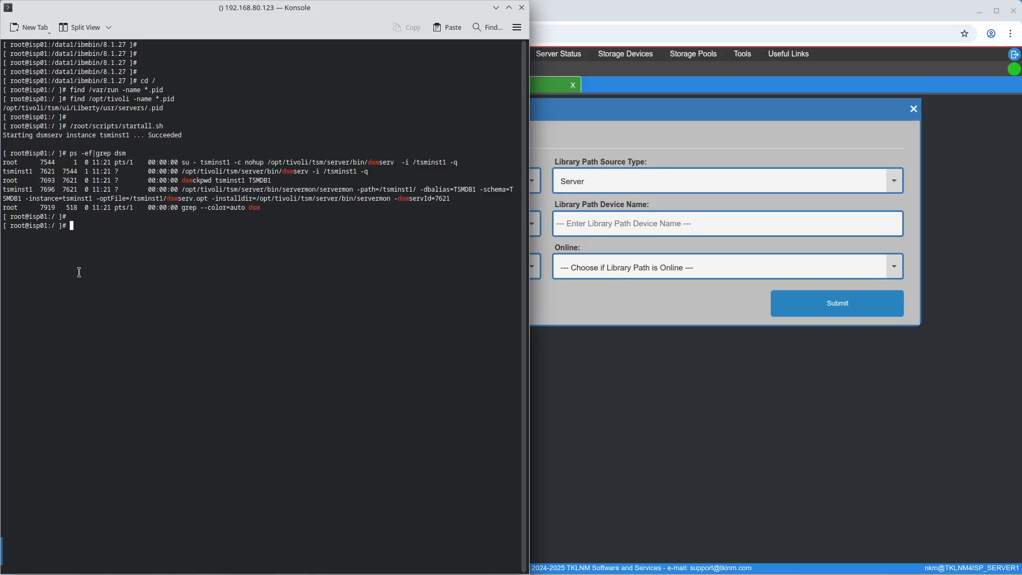
pyautogui.hotkey('ctrl', 'l')
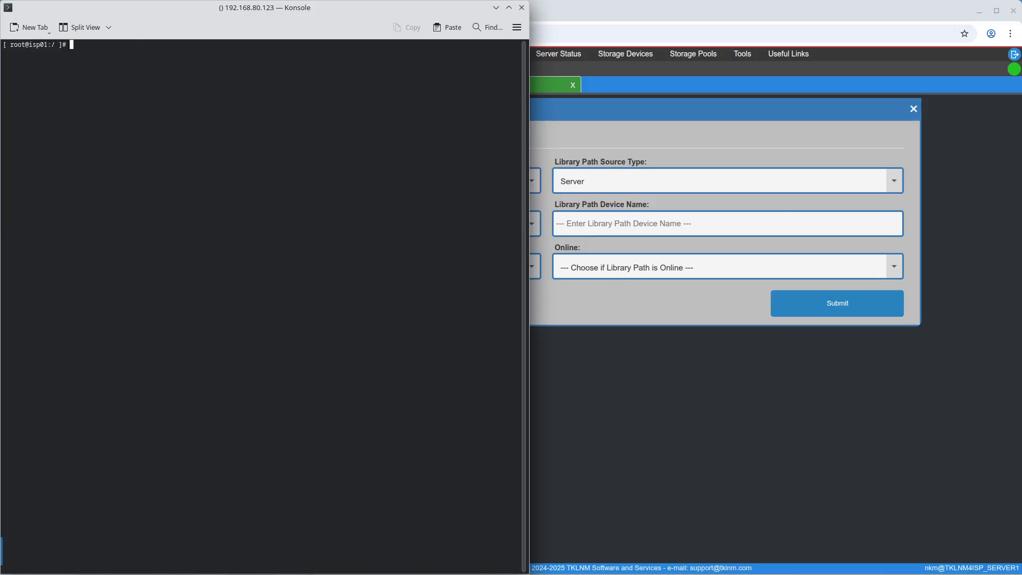
pyautogui.write('ls -l')
pyautogui.write('/dev/tsmsc')
pyautogui.press('Tab')
pyautogui.write('*')
pyautogui.press('Return')
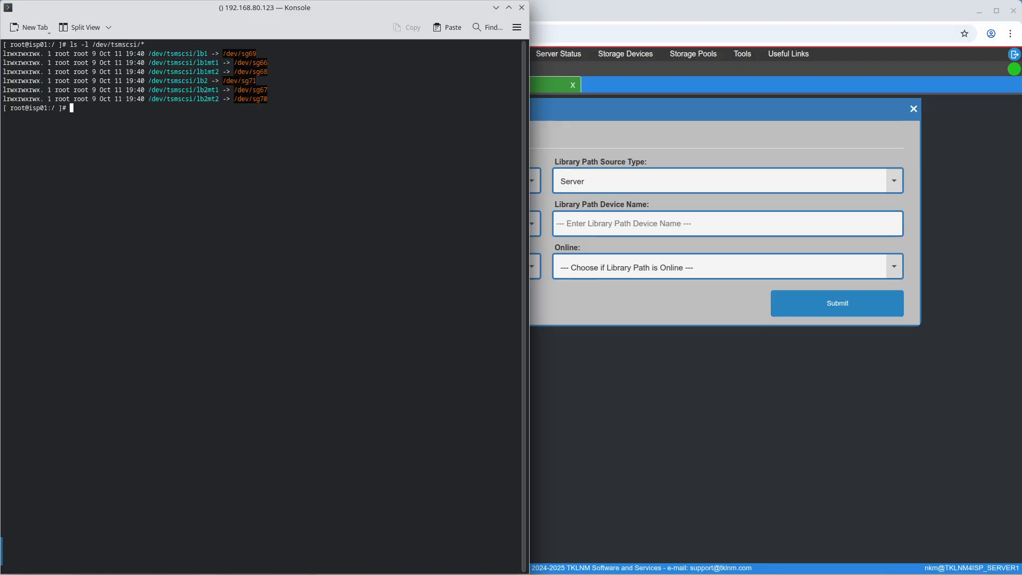
pyautogui.doubleClick(180, 53)
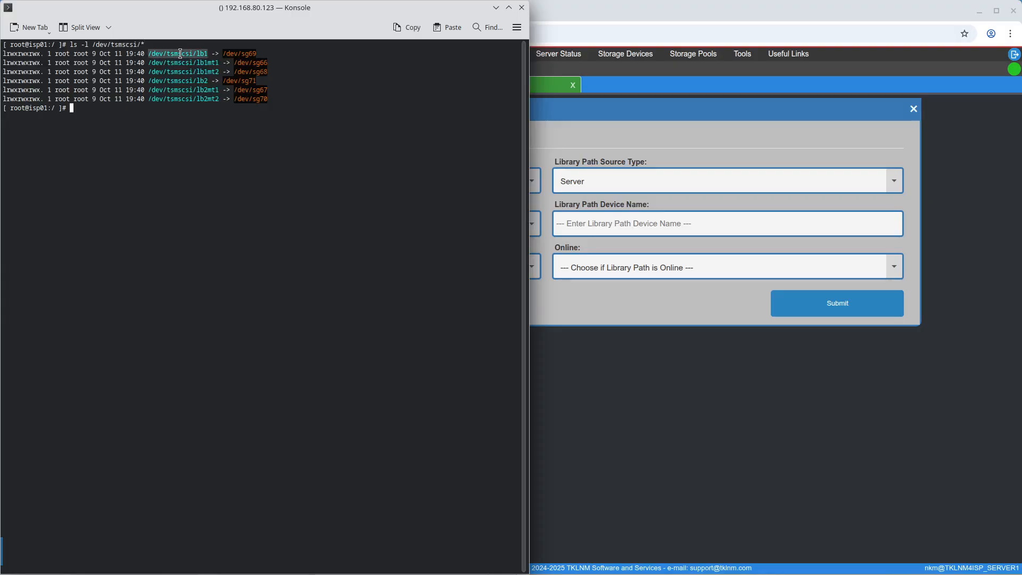
pyautogui.rightClick(180, 53)
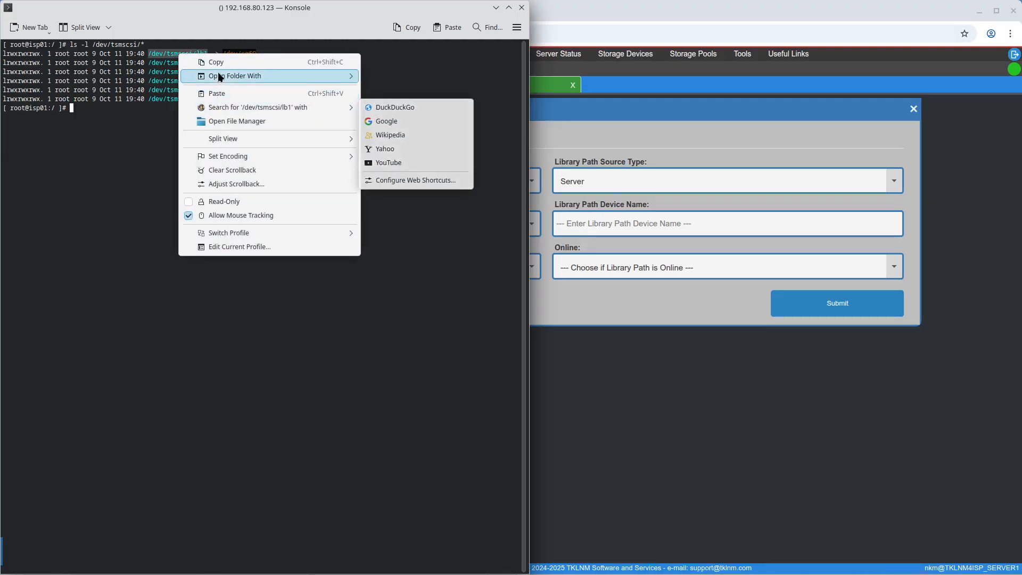
pyautogui.click(216, 62)
pyautogui.click(606, 224)
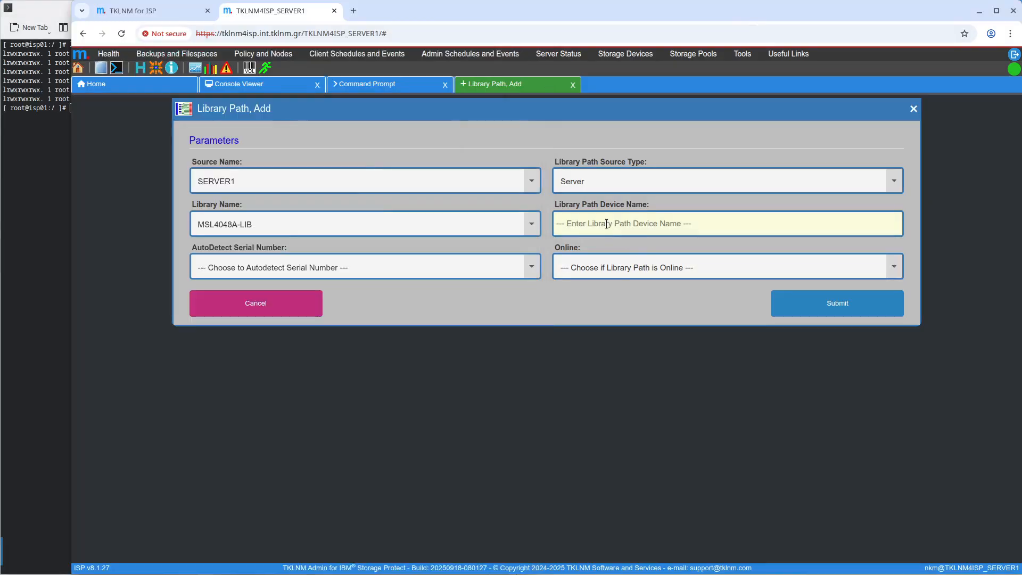
# - Use /dev/tsmscsi/lb1 as the device name, set AutoDetect and Online to Yes, and submit
pyautogui.hotkey('ctrl', 'v')
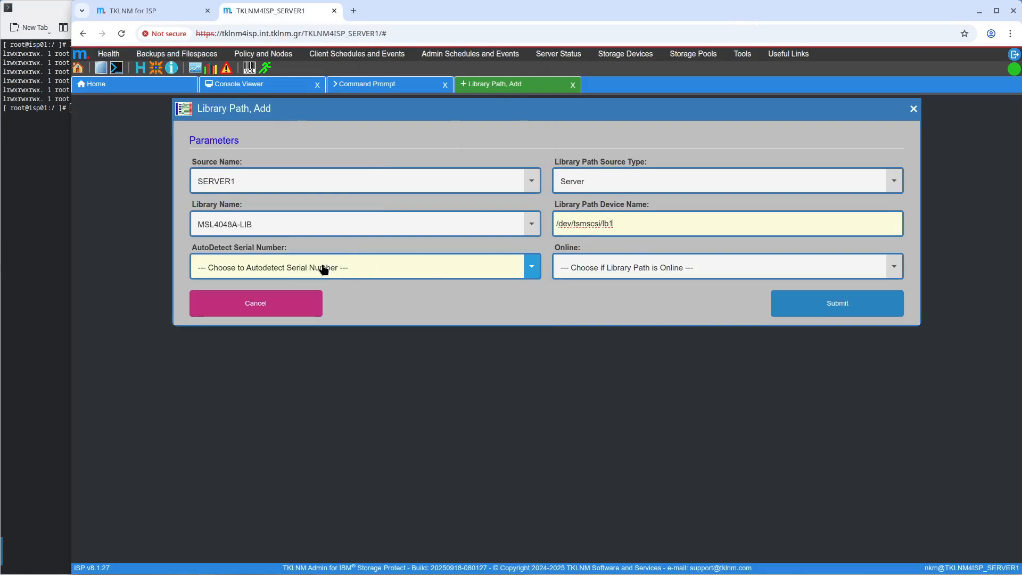
pyautogui.click(323, 267)
pyautogui.click(213, 324)
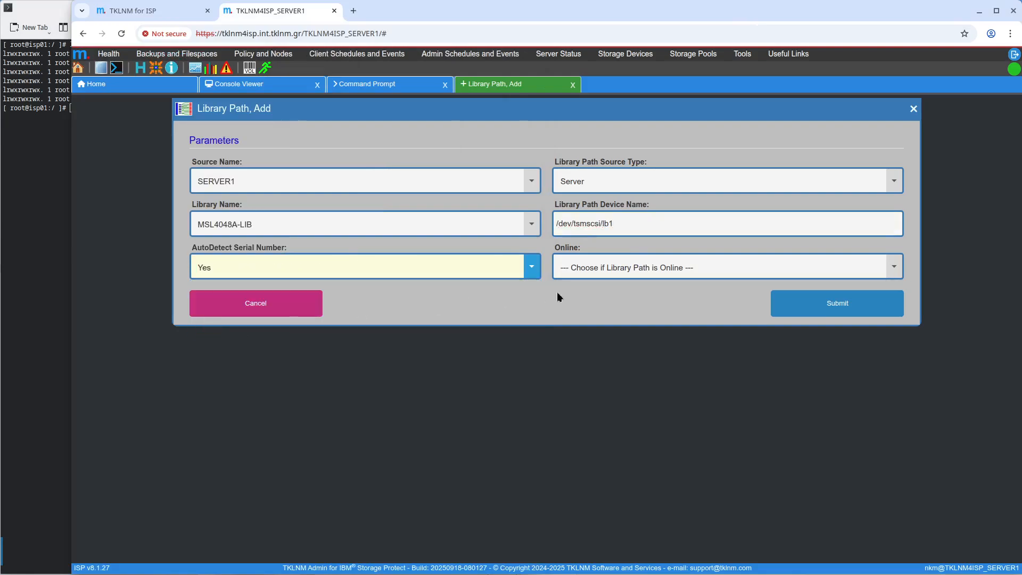
pyautogui.click(625, 271)
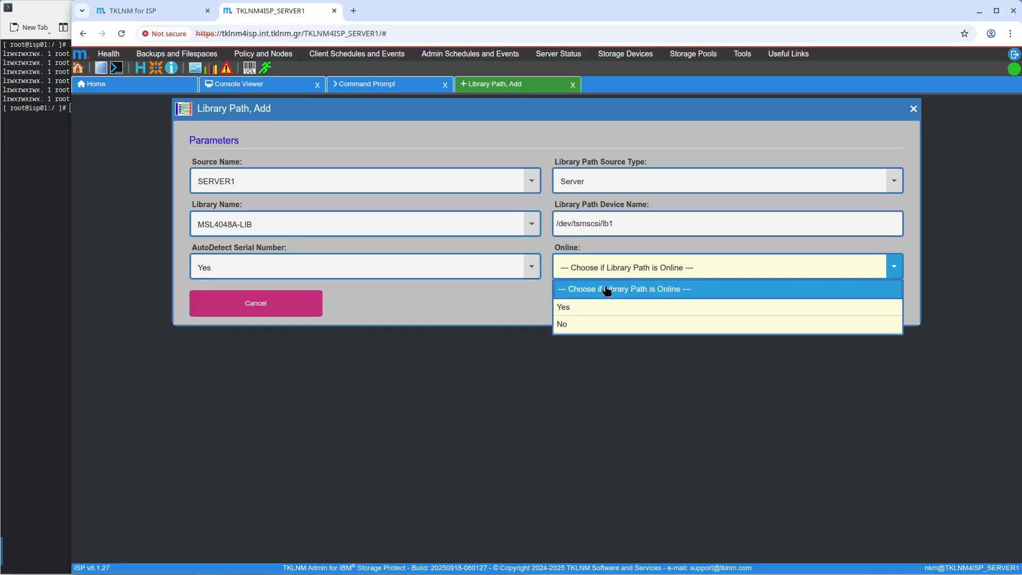
pyautogui.click(584, 308)
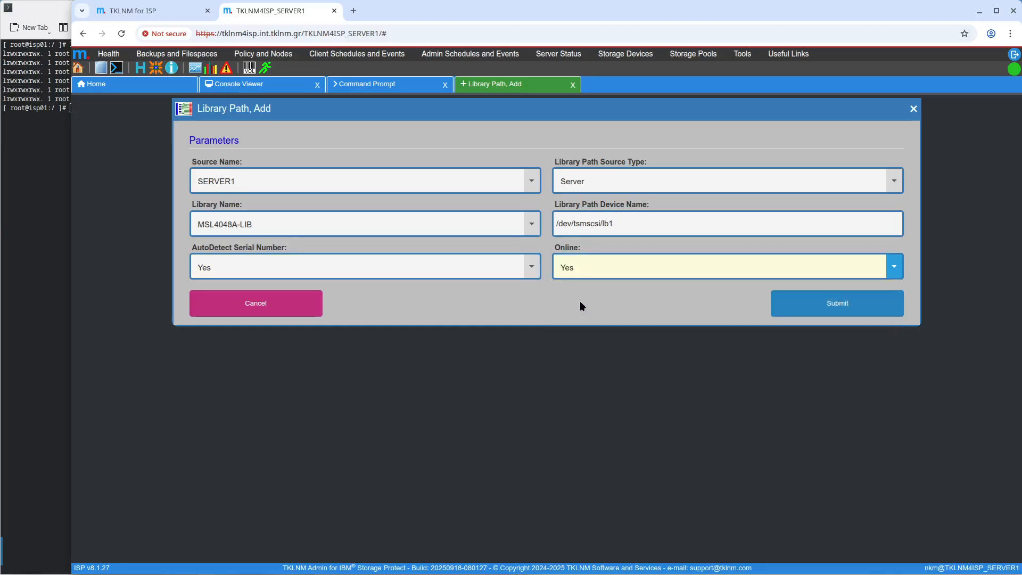
pyautogui.click(808, 308)
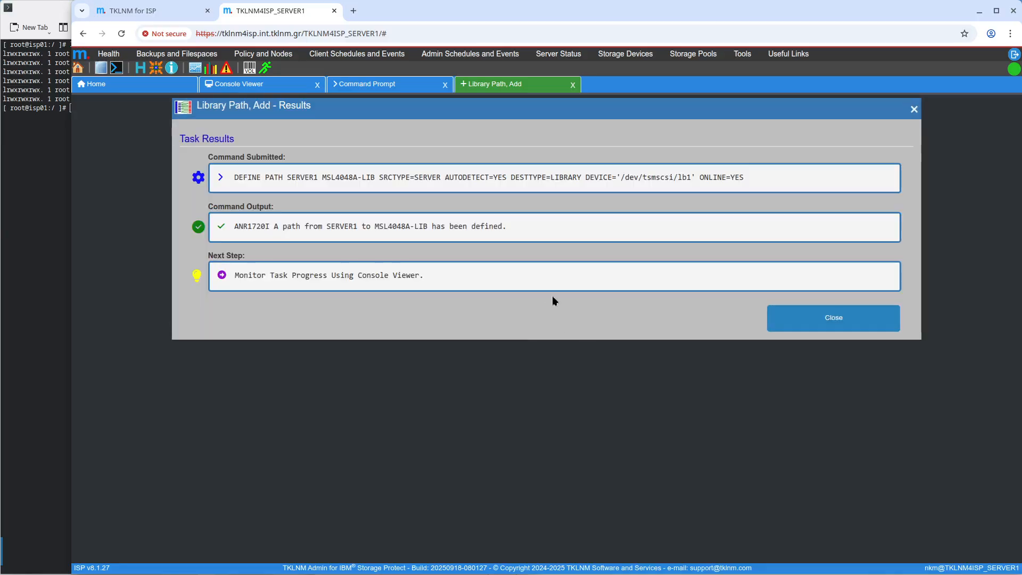
pyautogui.click(810, 321)
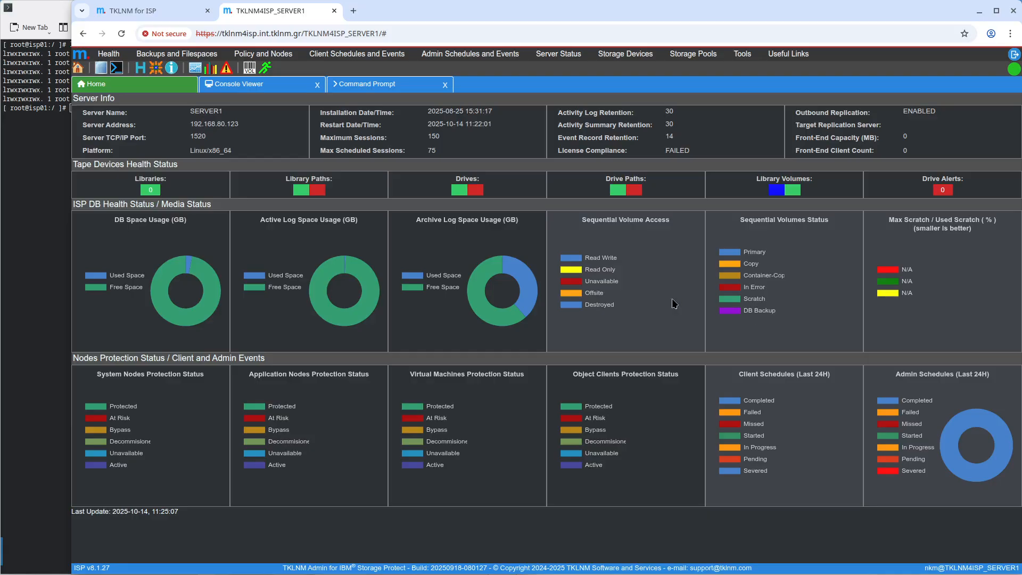
# - Add tape drive MSL4048A-DRV1 to library MSL4048A-LIB, set Online to Yes
pyautogui.click(620, 53)
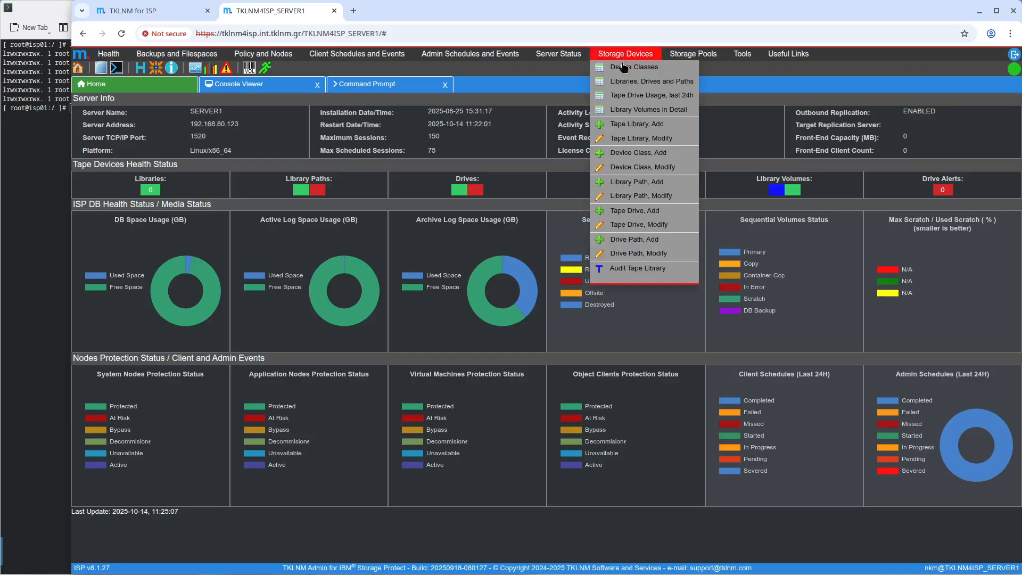
pyautogui.click(626, 212)
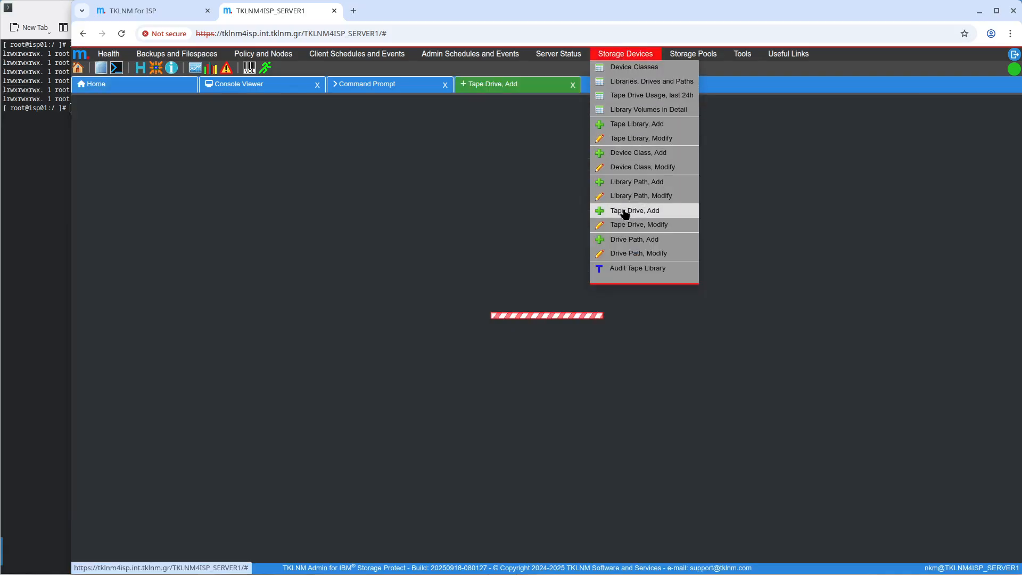
pyautogui.click(247, 186)
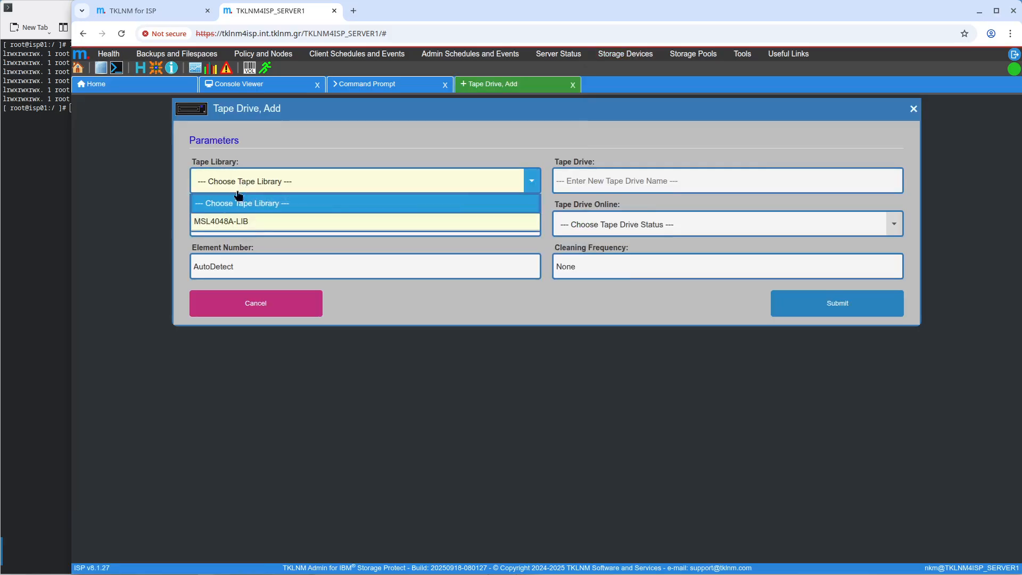
pyautogui.click(222, 225)
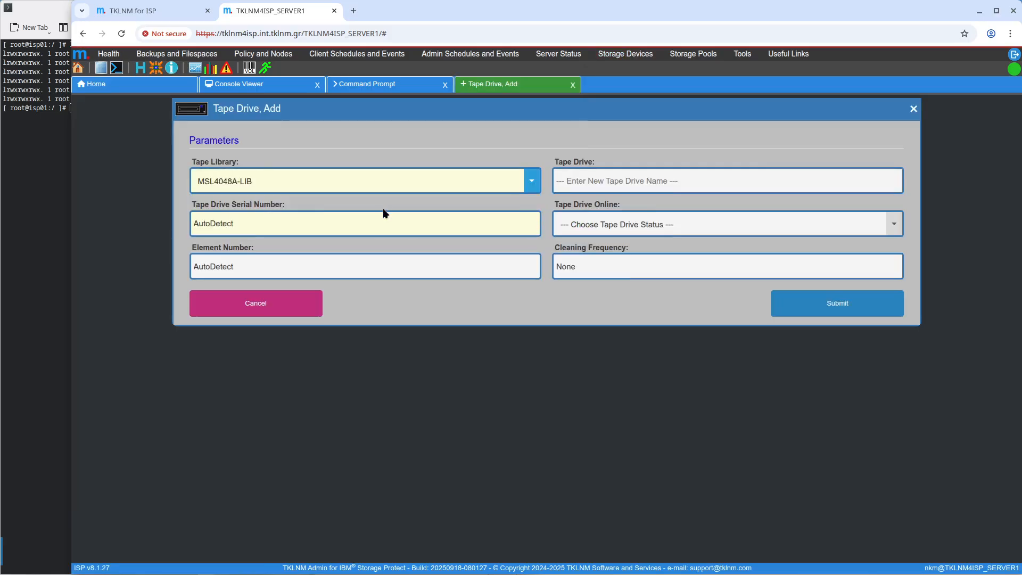
pyautogui.click(581, 181)
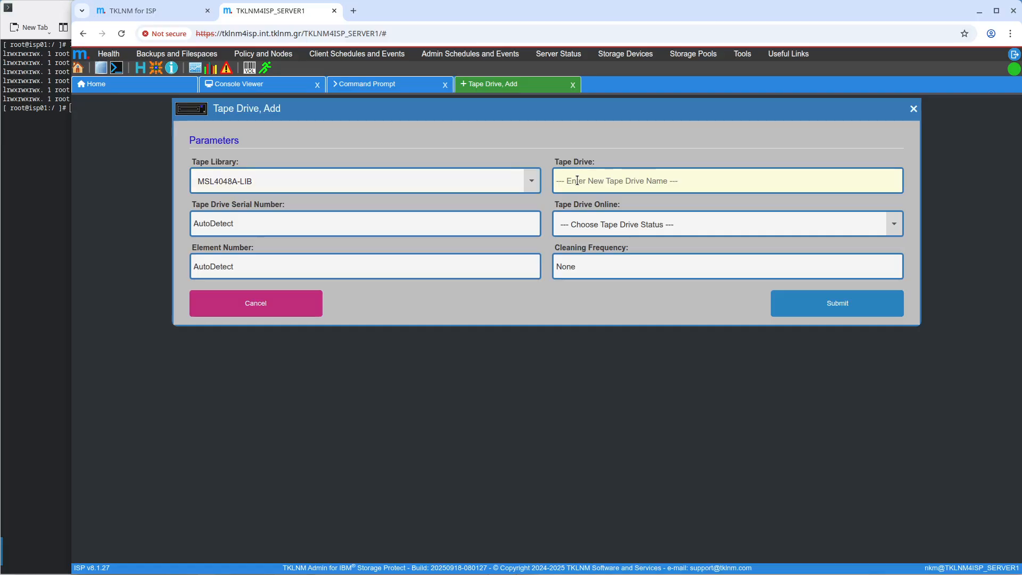
pyautogui.write('MSL4048A')
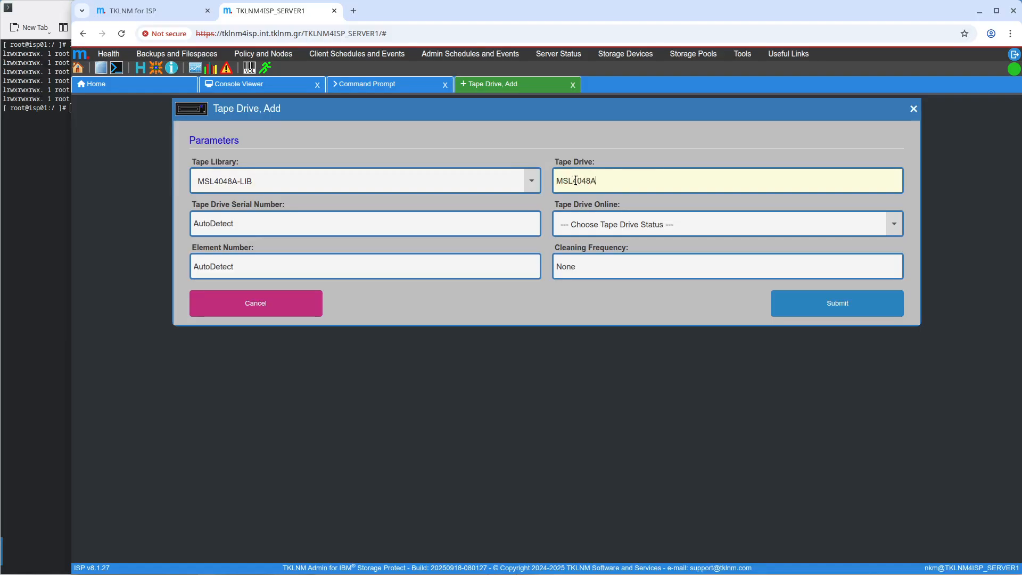
pyautogui.write('-DRV1')
pyautogui.click(612, 224)
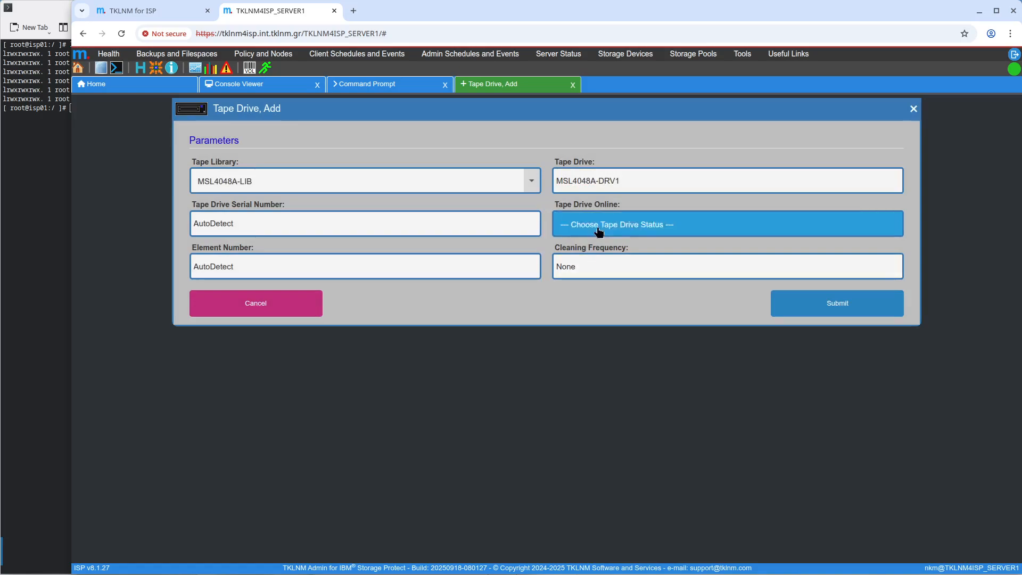
pyautogui.click(599, 231)
pyautogui.click(575, 266)
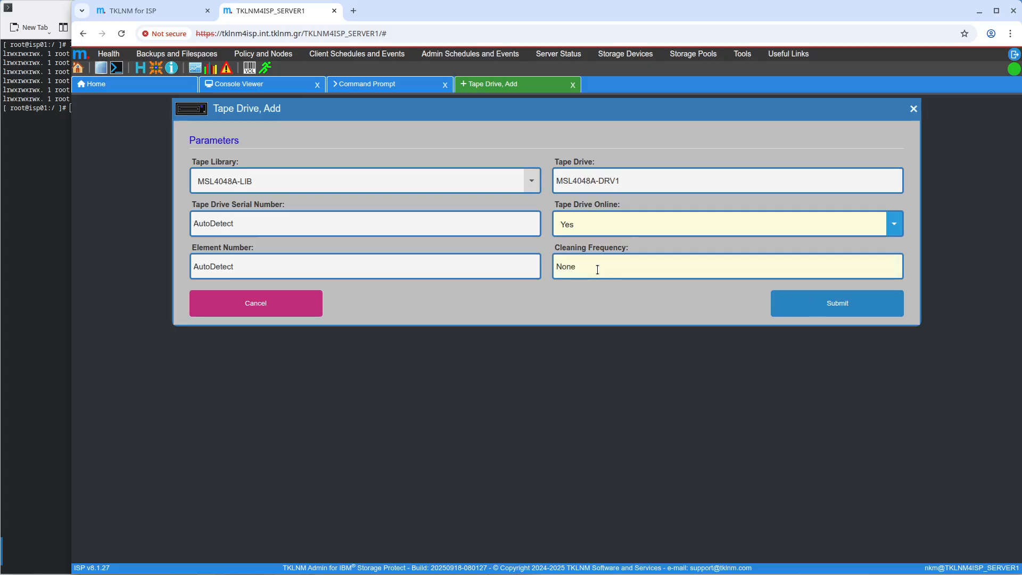
pyautogui.moveTo(598, 270)
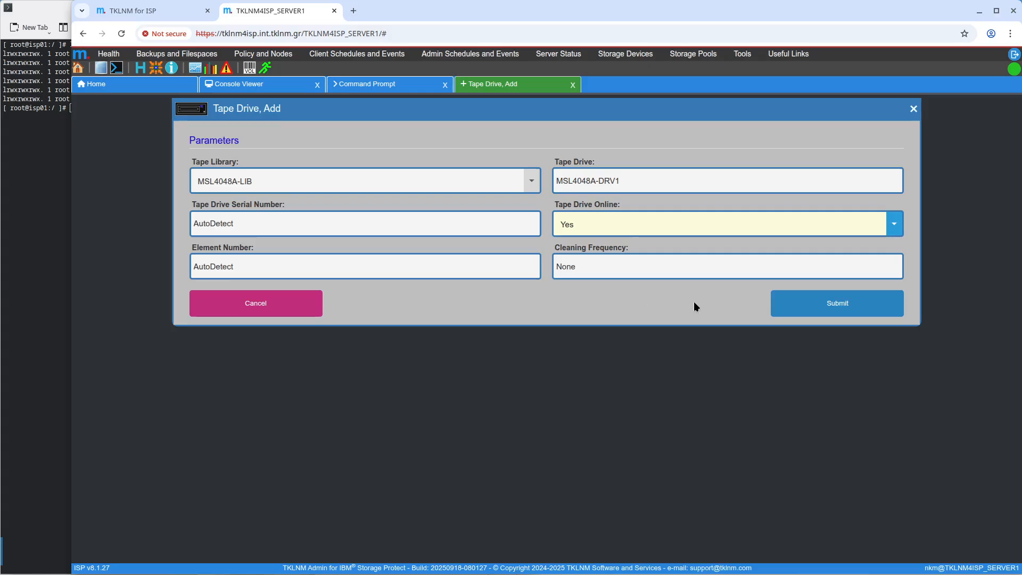
pyautogui.click(813, 310)
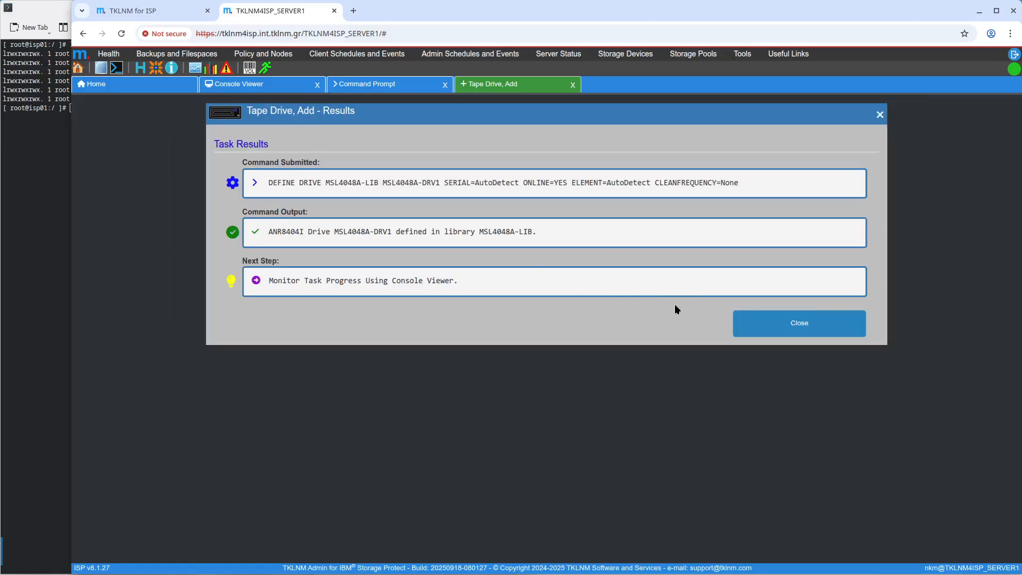
pyautogui.click(765, 329)
# - Add a second tape drive, MSL4048A-DRV2, to MSL4048A-LIB with Online set to Yes
pyautogui.moveTo(627, 59)
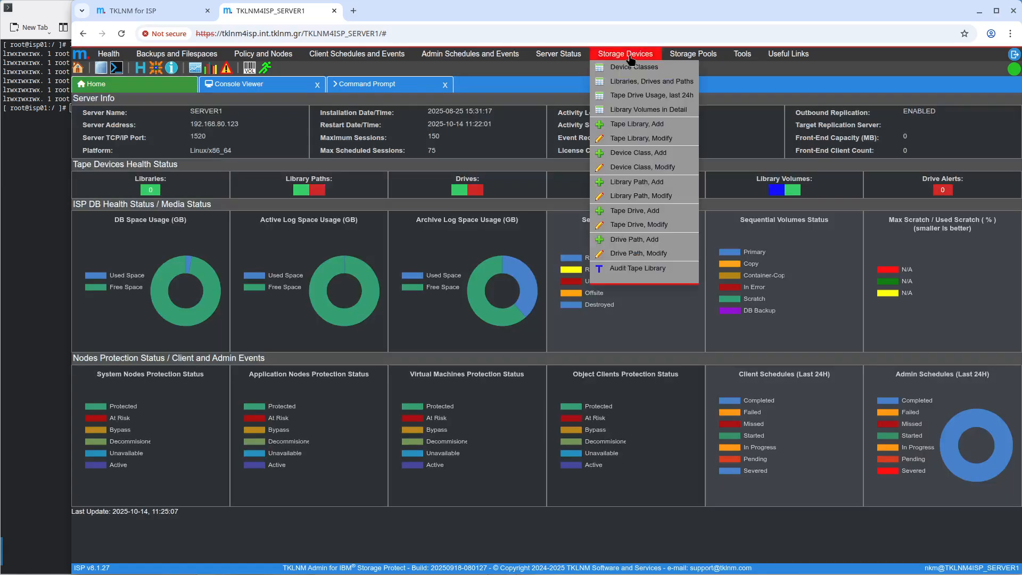
pyautogui.click(641, 212)
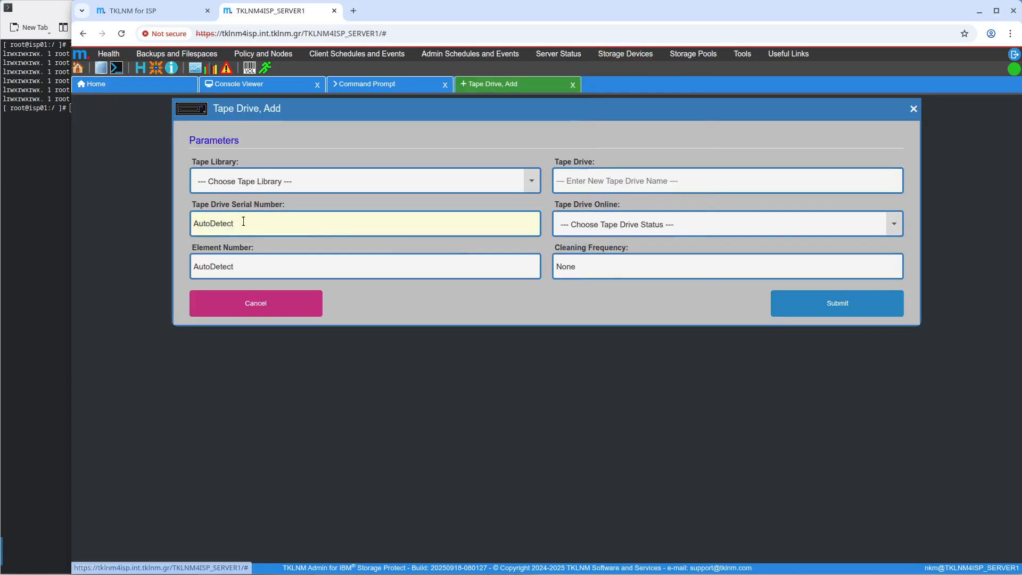
pyautogui.click(258, 179)
pyautogui.click(229, 222)
pyautogui.click(643, 178)
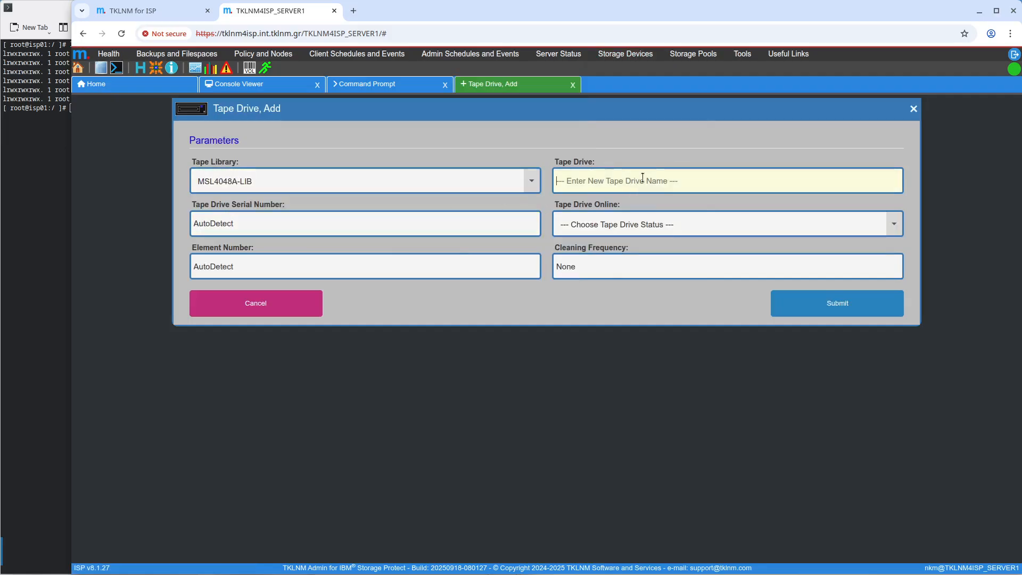
pyautogui.write('MSL4048A-DRV2')
pyautogui.click(637, 224)
pyautogui.click(582, 265)
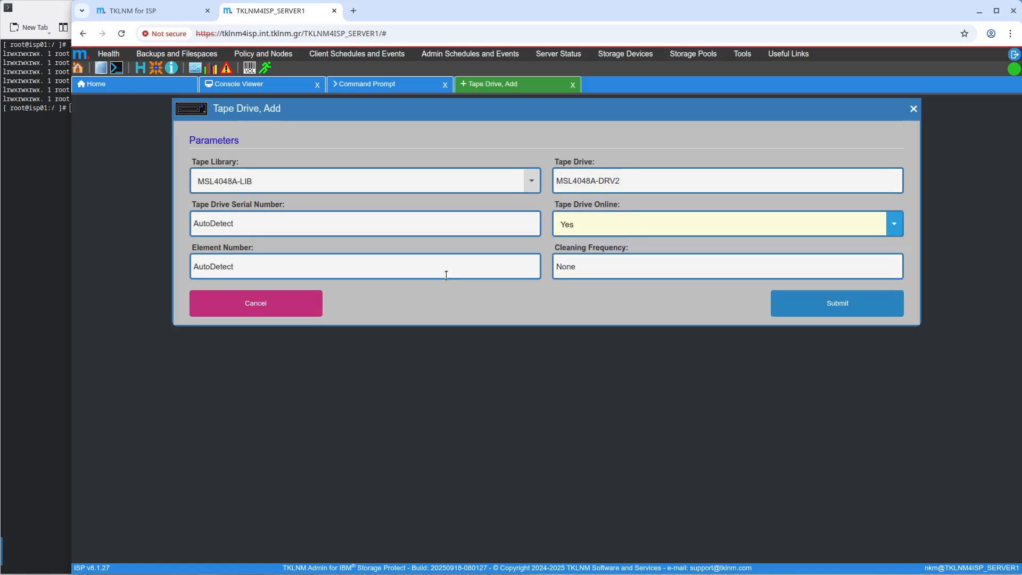
pyautogui.click(797, 309)
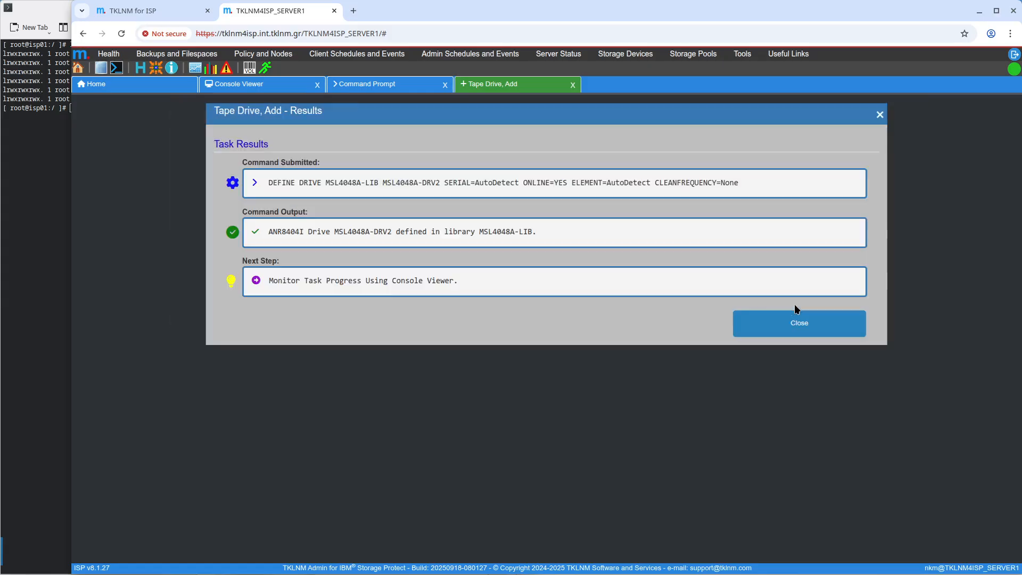
pyautogui.click(790, 332)
pyautogui.click(624, 54)
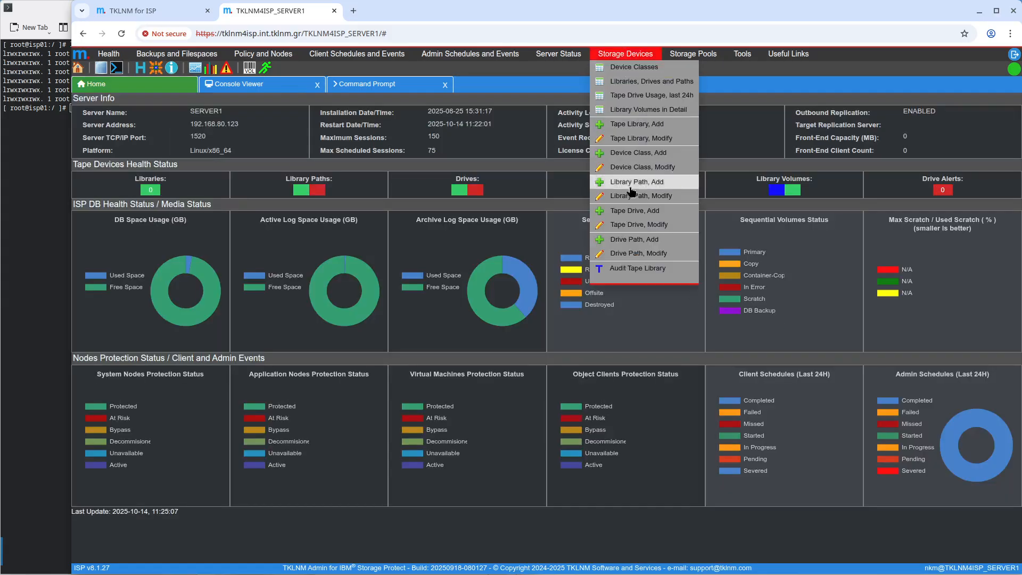
# - Start a drive path from SERVER1 (type Server) to drive MSL4048A-DRV1 in MSL4048A-LIB
pyautogui.click(615, 241)
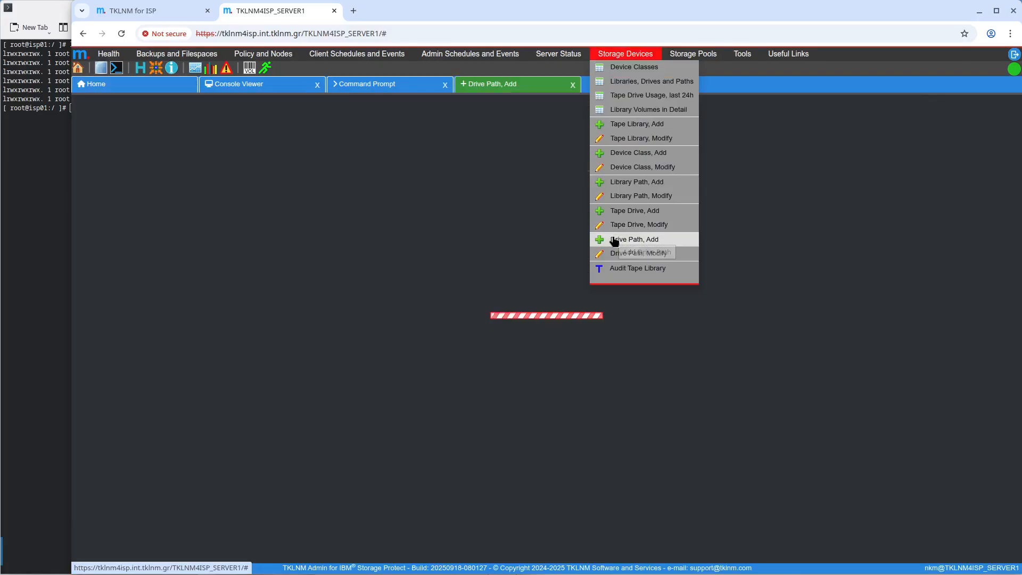
pyautogui.click(287, 184)
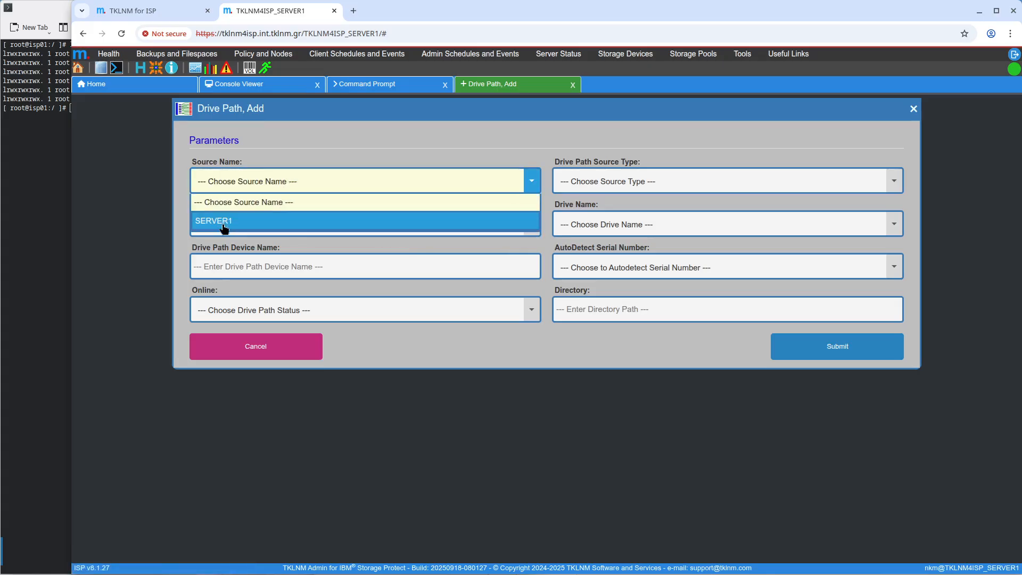
pyautogui.click(250, 219)
pyautogui.click(633, 187)
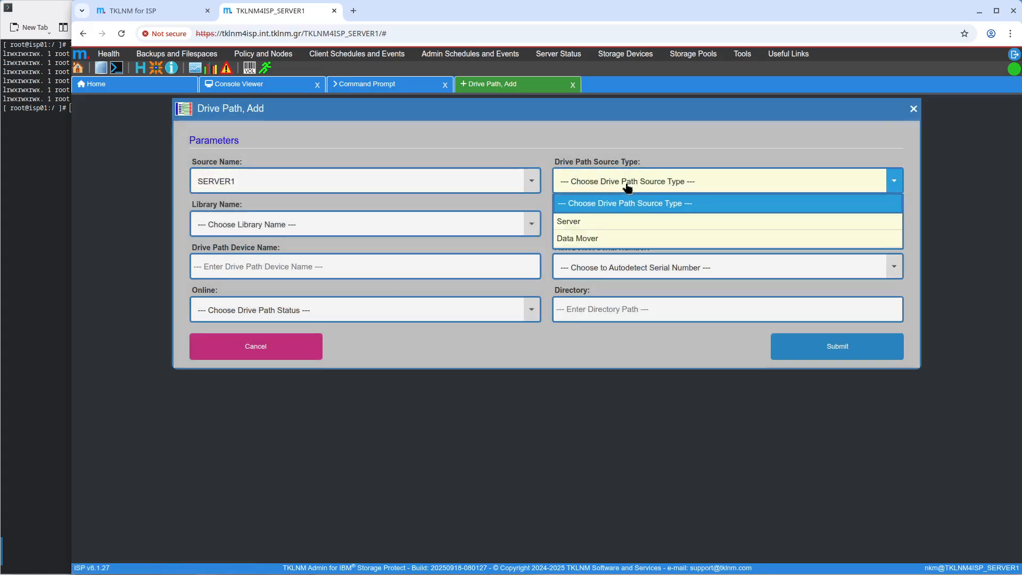
pyautogui.click(573, 219)
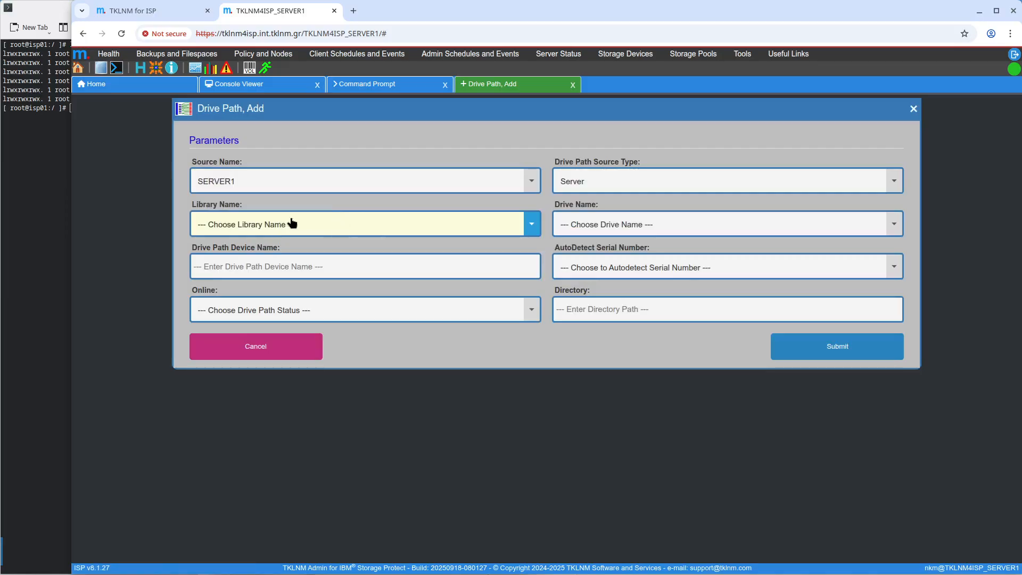
pyautogui.click(273, 229)
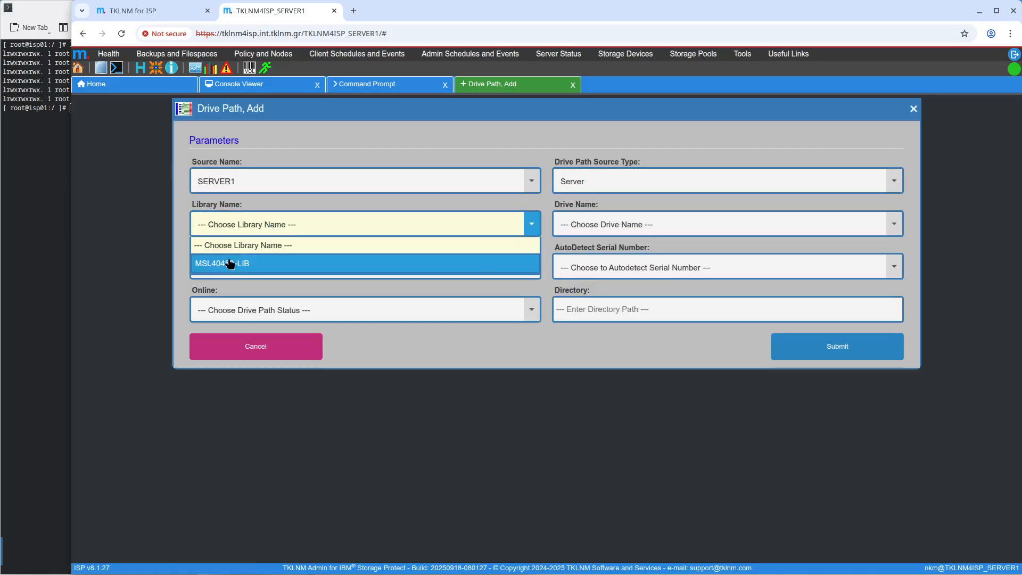
pyautogui.click(362, 264)
pyautogui.click(632, 234)
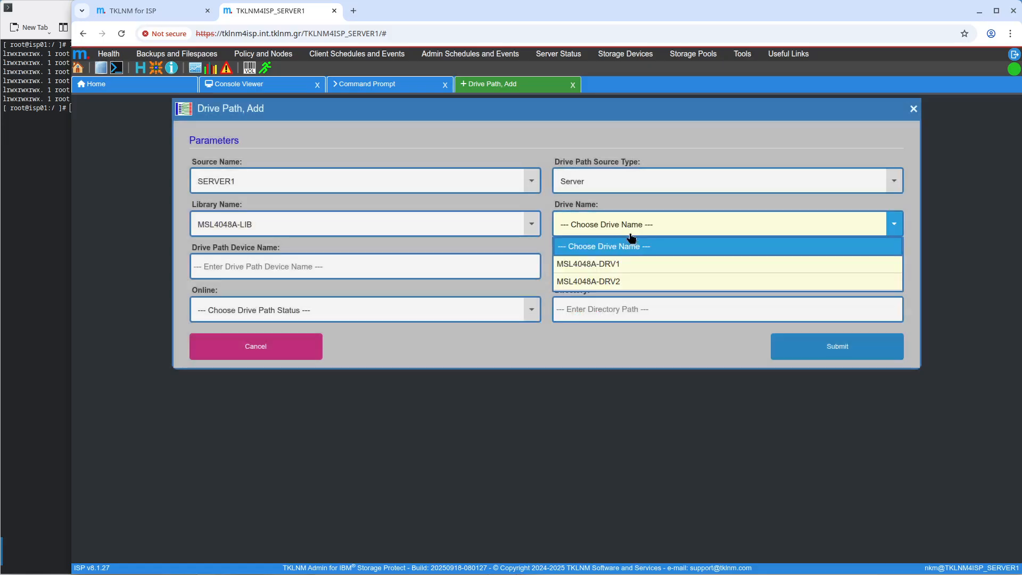
pyautogui.click(588, 263)
pyautogui.click(240, 265)
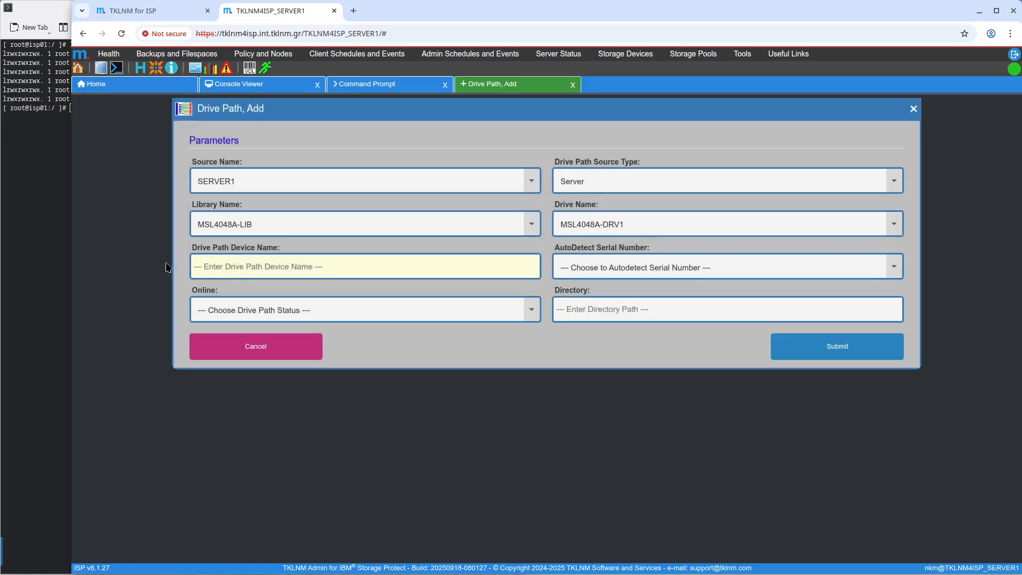
# - Copy /dev/tsmscsi/lb1mt1 from the Konsole listing into the drive path's Device Name
pyautogui.click(28, 190)
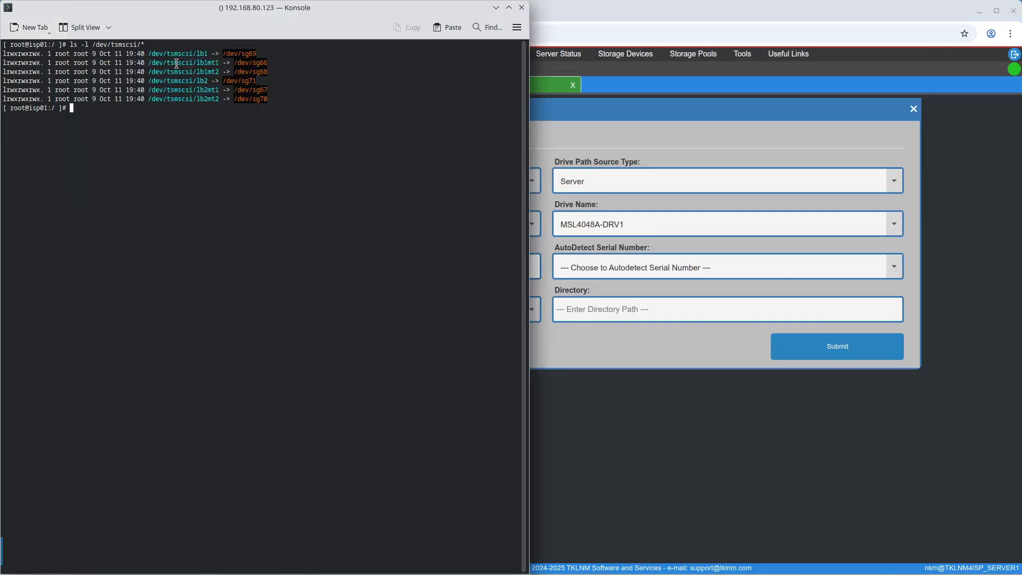
pyautogui.doubleClick(176, 63)
pyautogui.rightClick(177, 64)
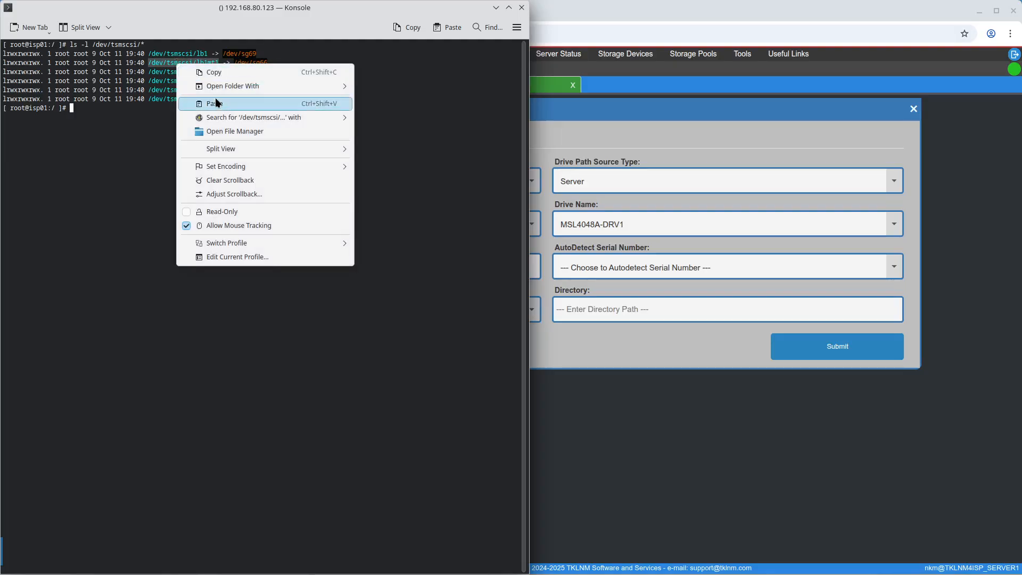
pyautogui.click(219, 72)
pyautogui.click(637, 336)
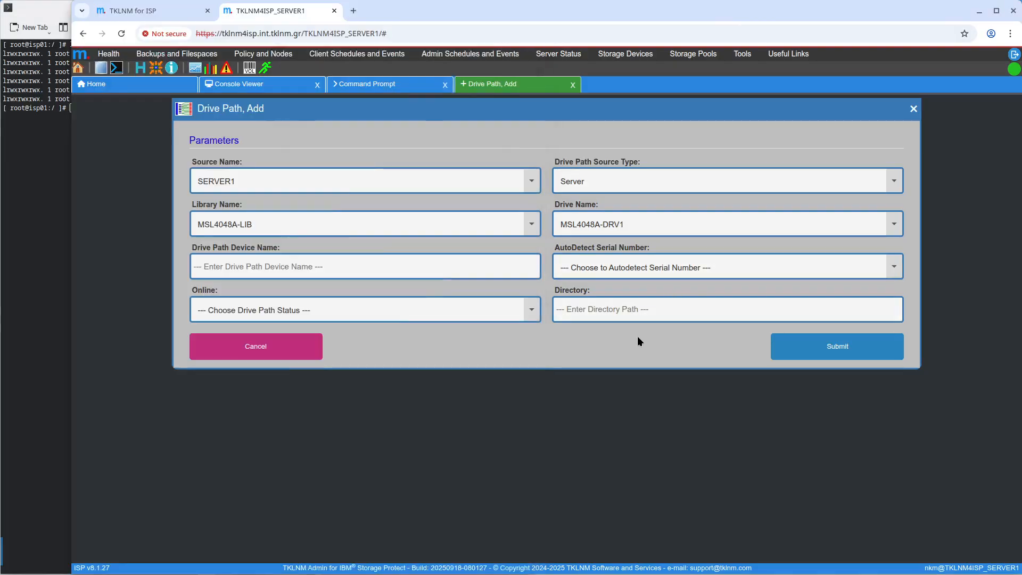
pyautogui.click(246, 267)
pyautogui.hotkey('ctrl', 'v')
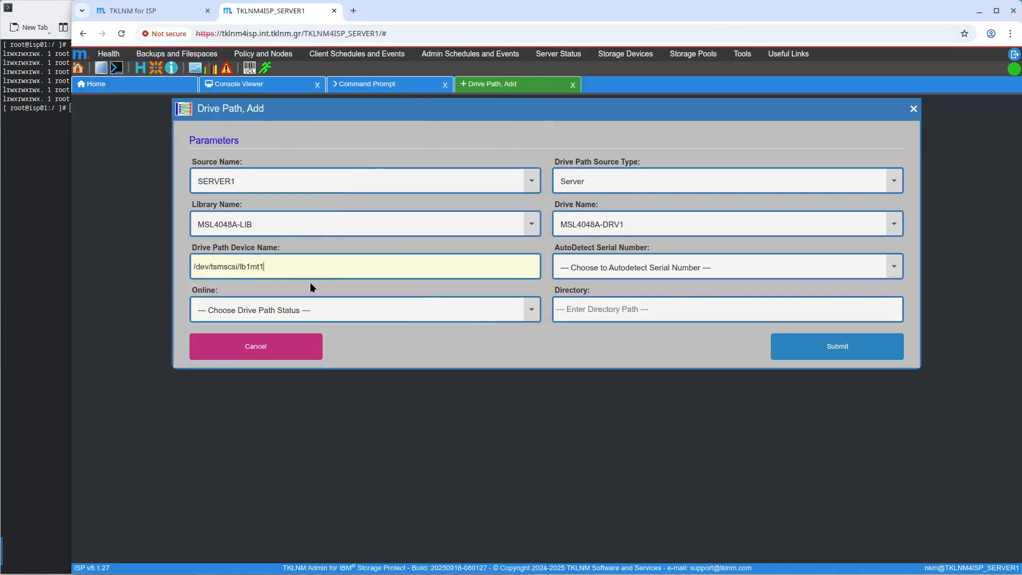
# - Set AutoDetect and Online to Yes and submit the drive path
pyautogui.click(643, 274)
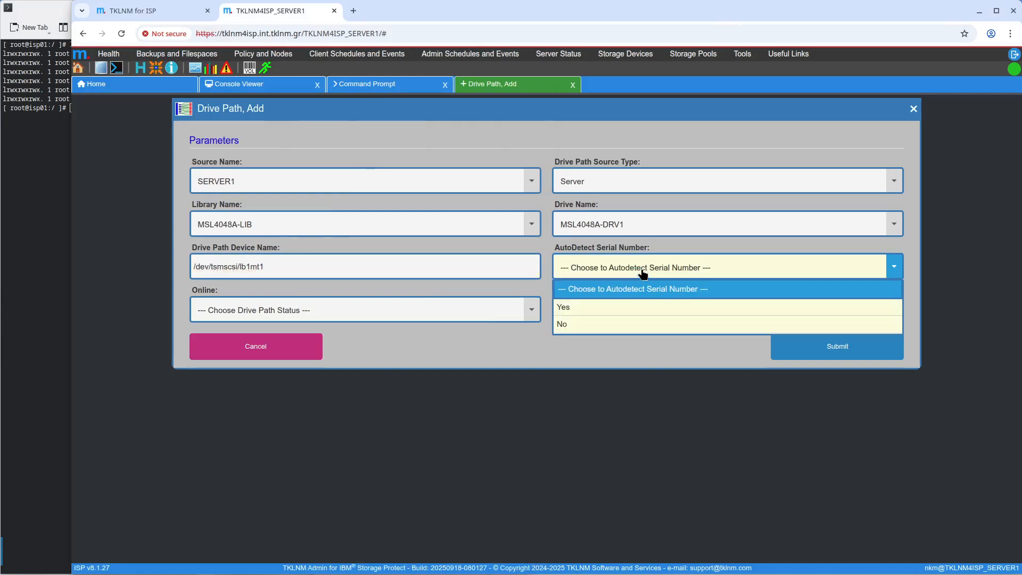
pyautogui.click(570, 308)
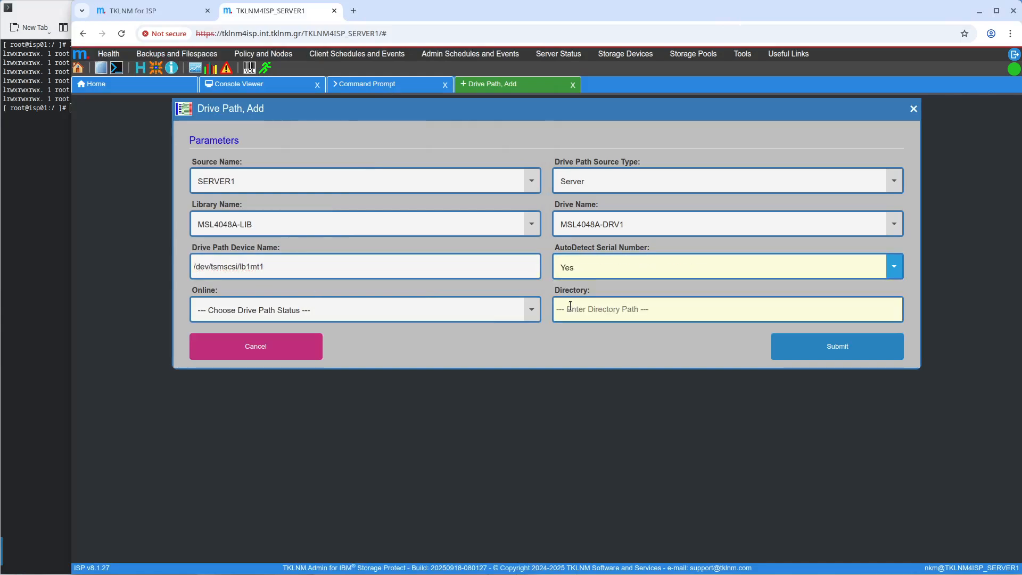
pyautogui.click(293, 309)
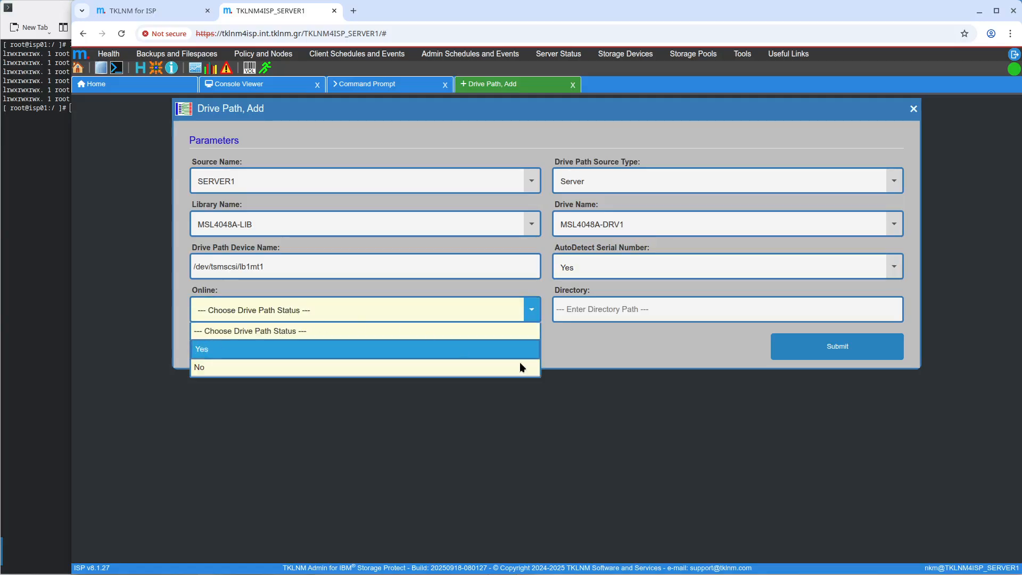
pyautogui.click(811, 348)
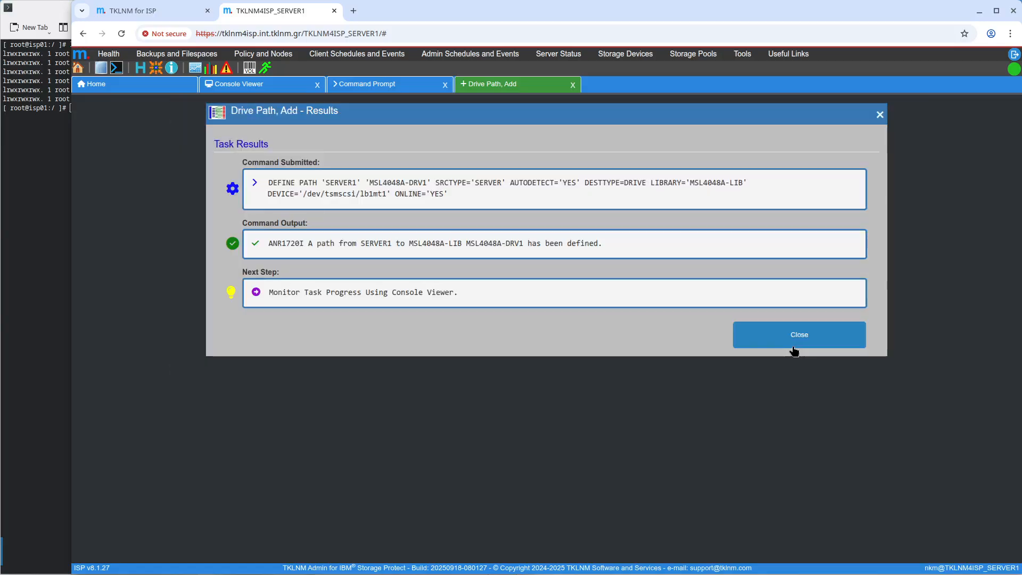
pyautogui.click(802, 344)
# - Start a drive path from server SERVER1 to drive MSL4048A-DRV2 in library MSL4048A-LIB
pyautogui.click(631, 53)
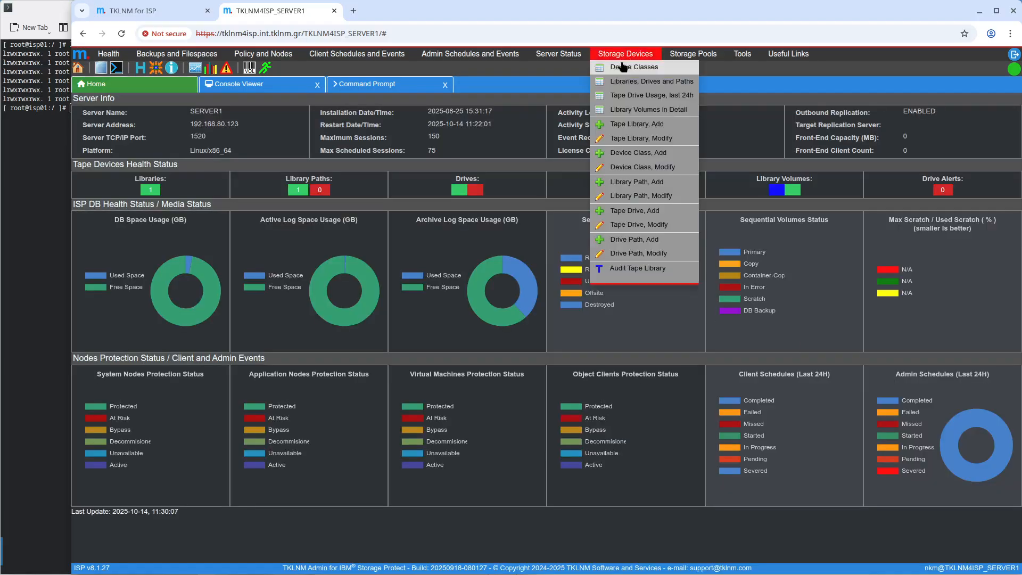
pyautogui.click(618, 241)
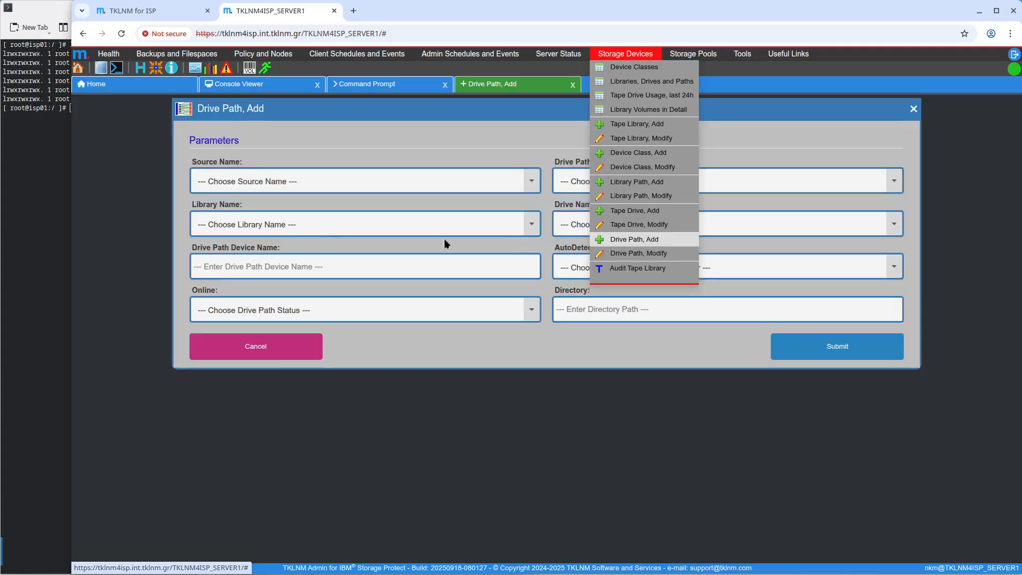
pyautogui.click(266, 184)
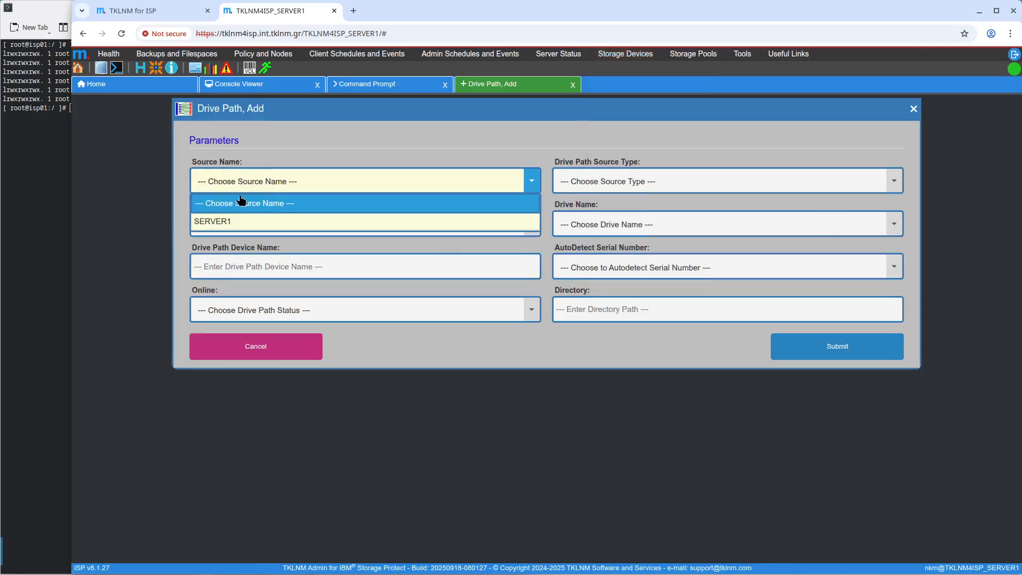
pyautogui.click(225, 226)
pyautogui.click(607, 186)
pyautogui.click(596, 221)
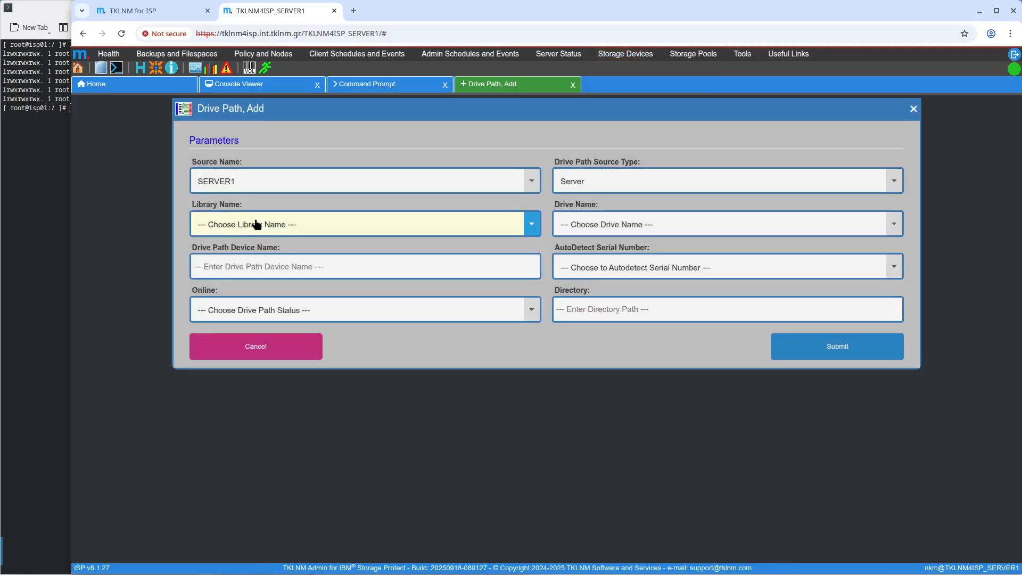
pyautogui.click(229, 224)
pyautogui.click(228, 262)
pyautogui.click(586, 224)
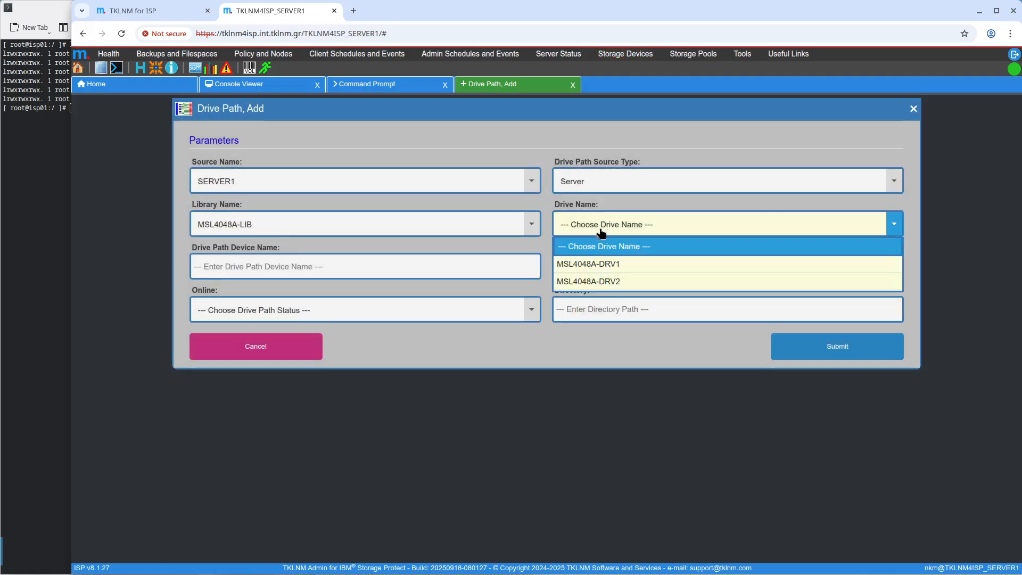
pyautogui.click(586, 281)
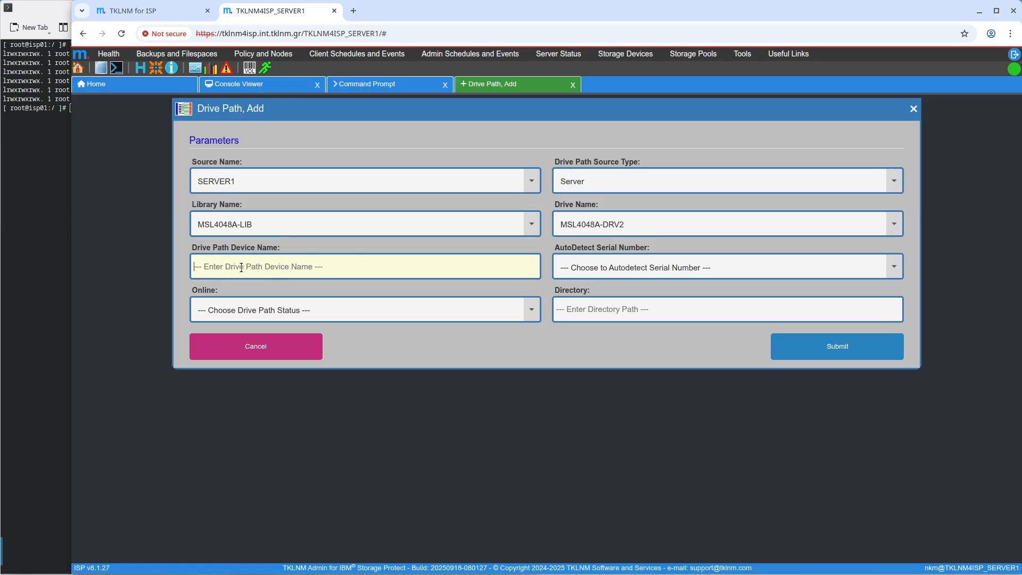
# - Set device /dev/tsmscsi/lb1mt2, autodetect the serial number, mark the path online, and submit
pyautogui.hotkey('ctrl', 'v')
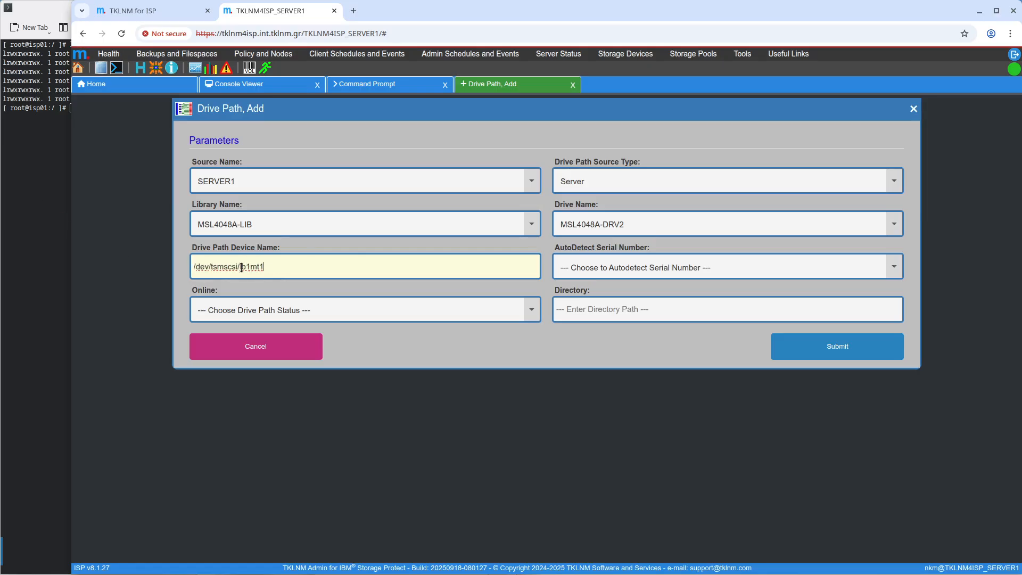
pyautogui.press('BackSpace')
pyautogui.click(606, 277)
pyautogui.click(591, 306)
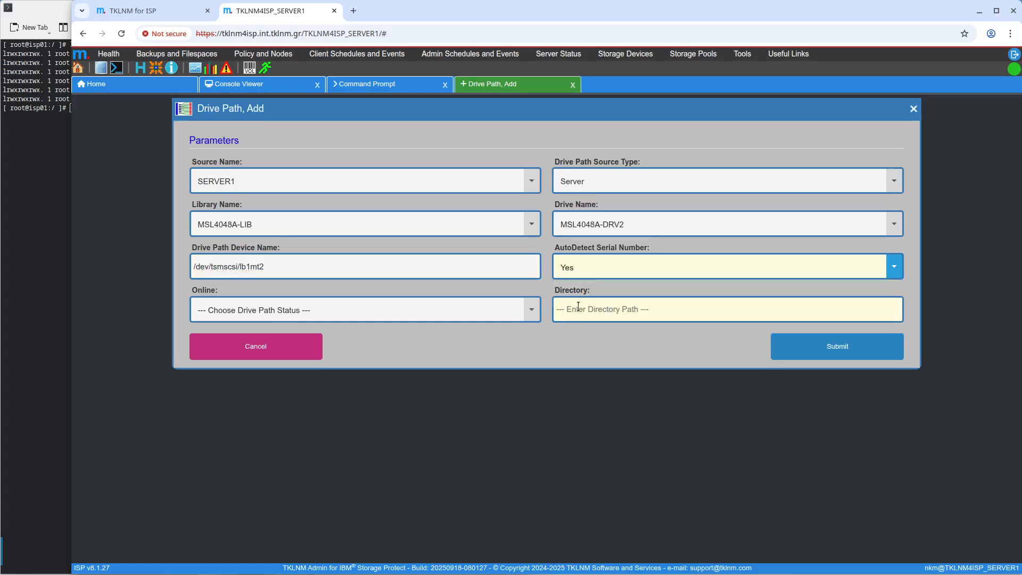
pyautogui.click(309, 316)
pyautogui.click(229, 347)
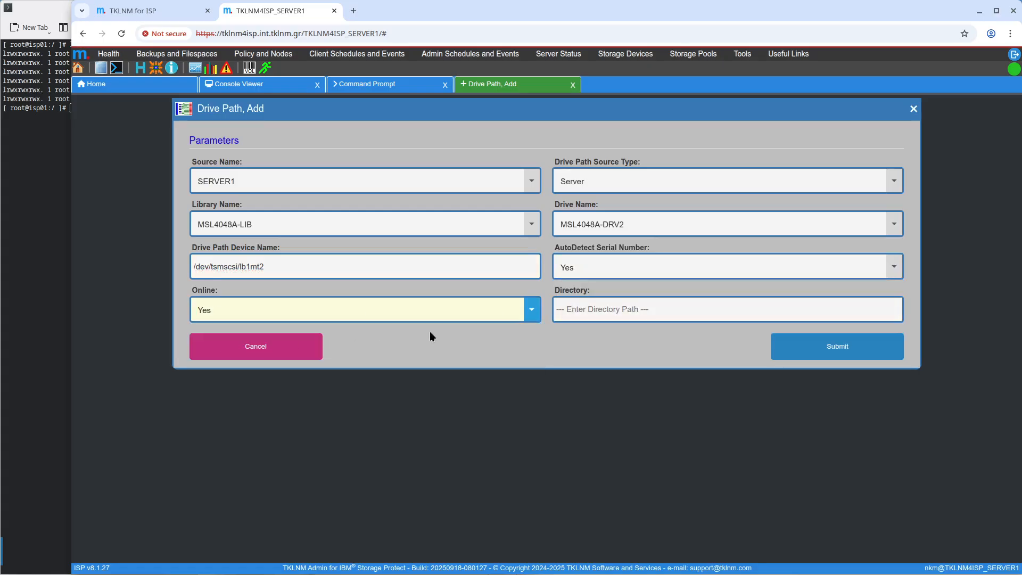
pyautogui.click(845, 349)
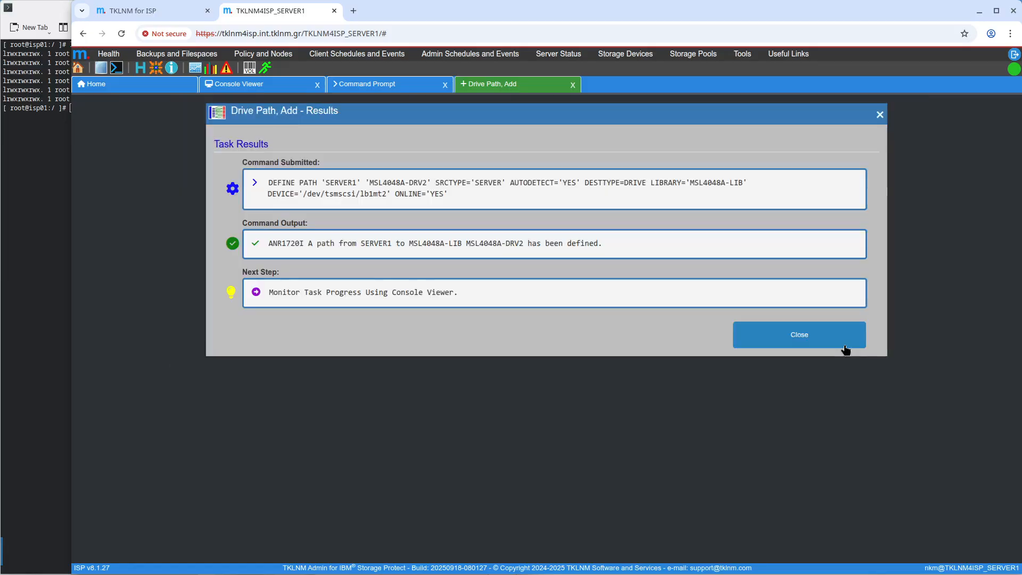
pyautogui.click(798, 335)
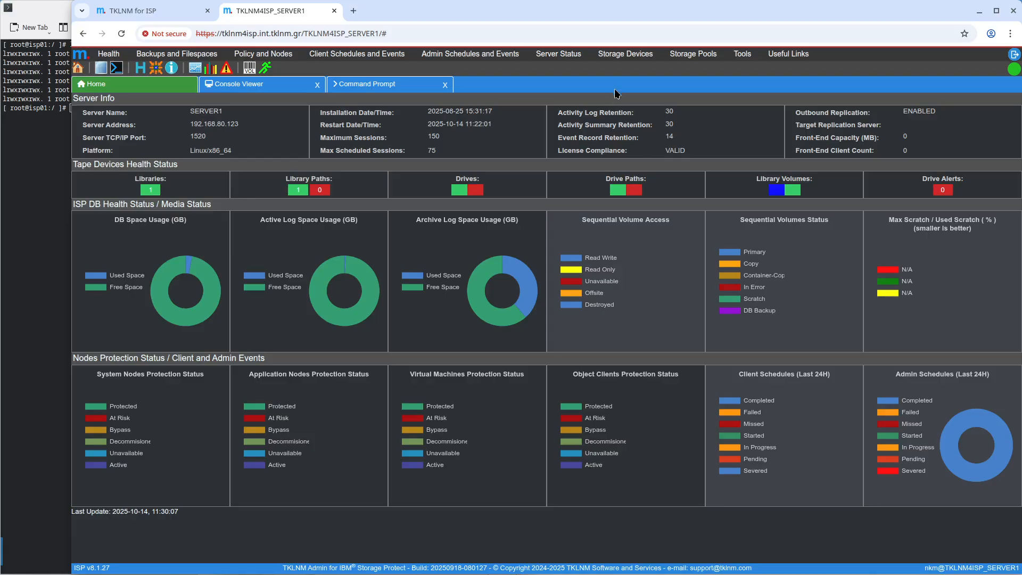
# - Open the Libraries, Drives and Paths report to check MSL4048A-LIB's two drives and paths
pyautogui.click(618, 56)
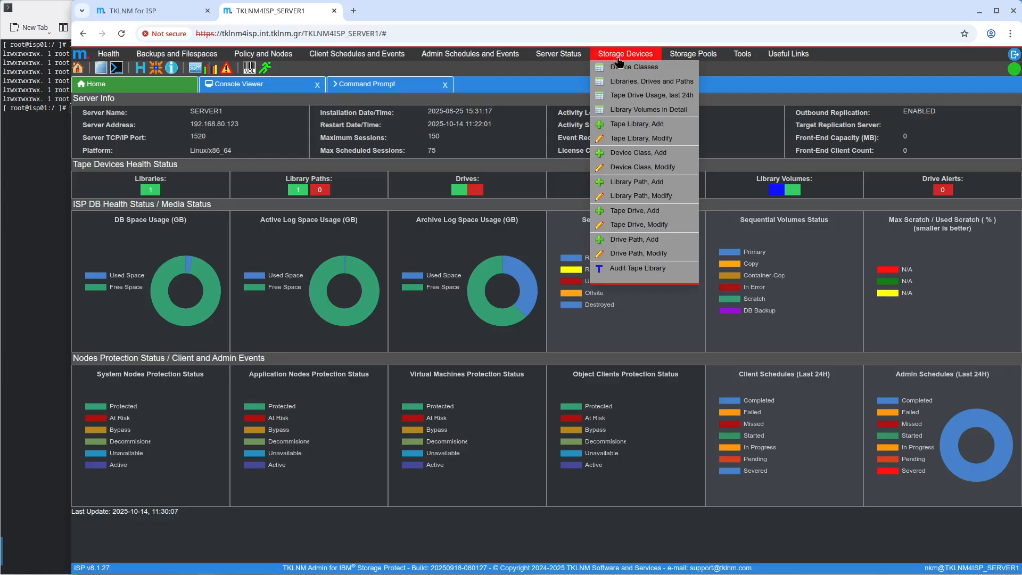
pyautogui.click(624, 85)
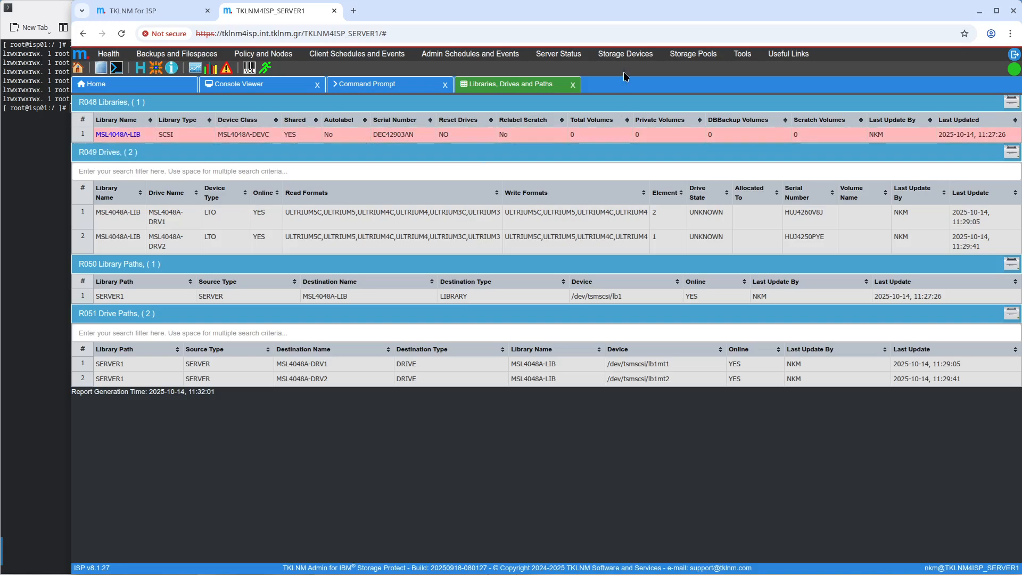
# - Audit tape library MSL4048A-LIB with Refresh State set to Yes
pyautogui.moveTo(626, 59)
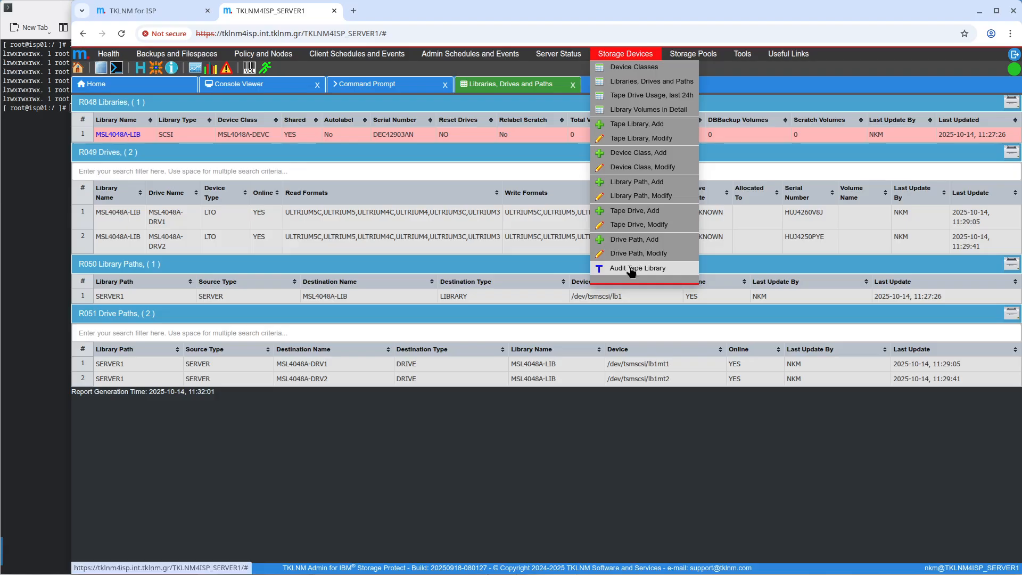
pyautogui.click(630, 271)
pyautogui.click(264, 180)
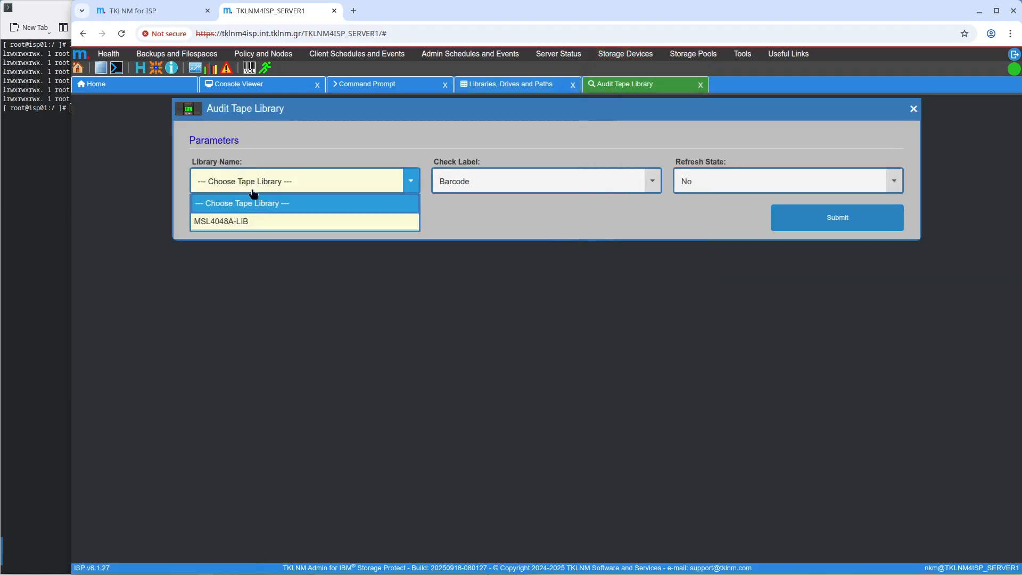
pyautogui.click(230, 222)
pyautogui.click(697, 181)
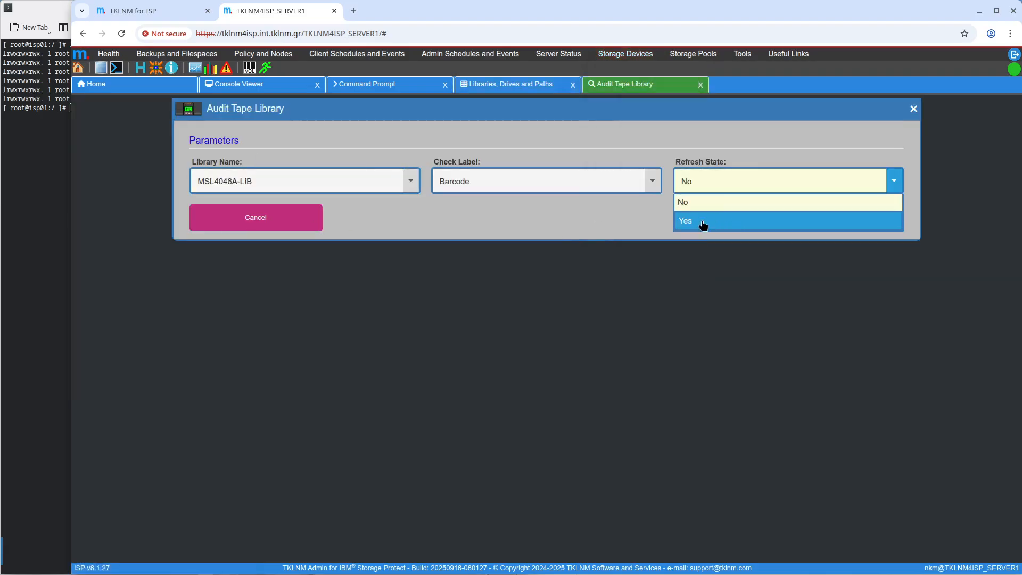
pyautogui.click(703, 221)
pyautogui.click(828, 228)
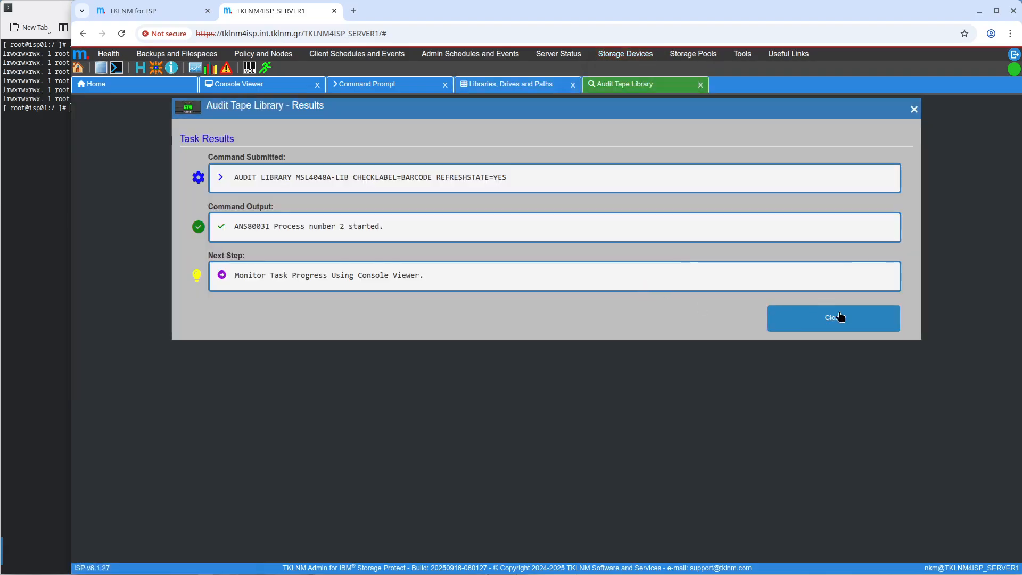
pyautogui.click(846, 323)
# - Confirm at the end of the console log that the audit completed successfully
pyautogui.click(255, 87)
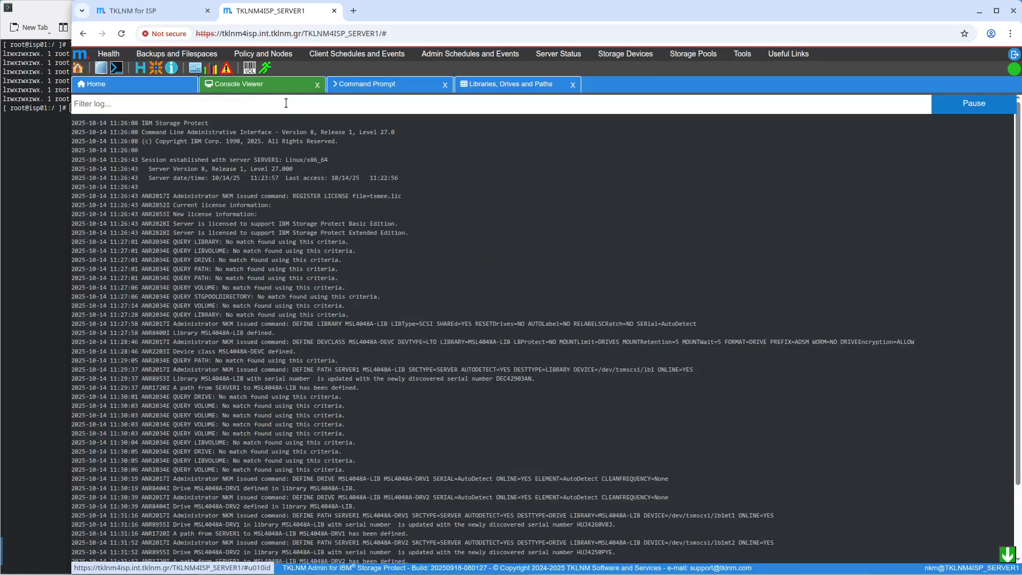
pyautogui.click(1006, 554)
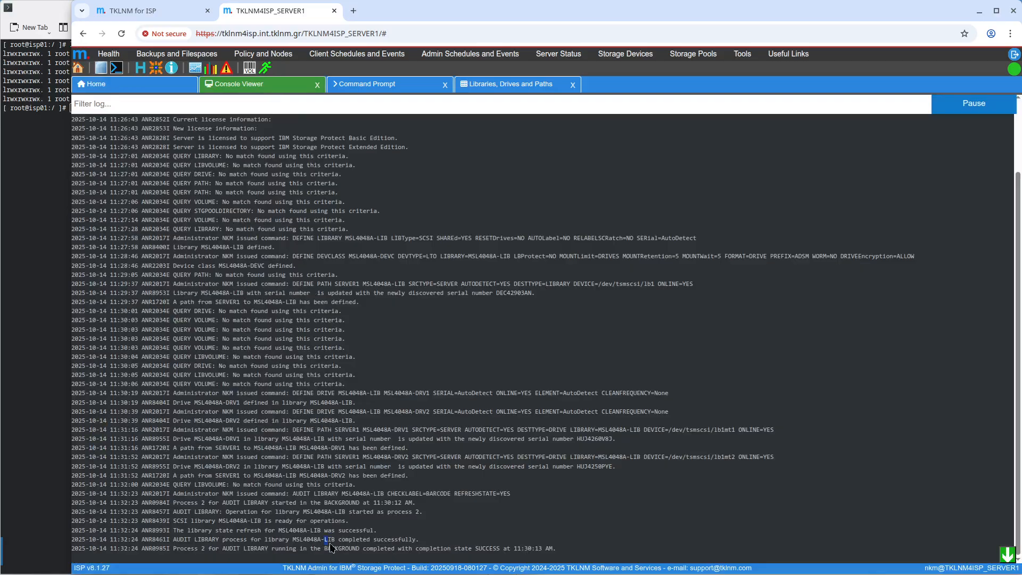
pyautogui.moveTo(324, 539); pyautogui.dragTo(396, 549)
pyautogui.click(580, 218)
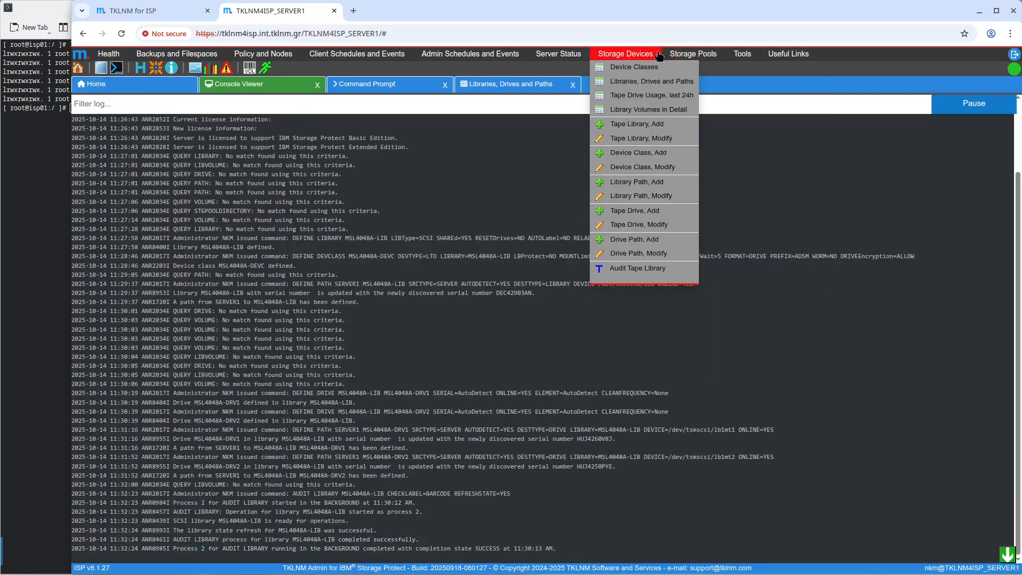
pyautogui.moveTo(680, 54)
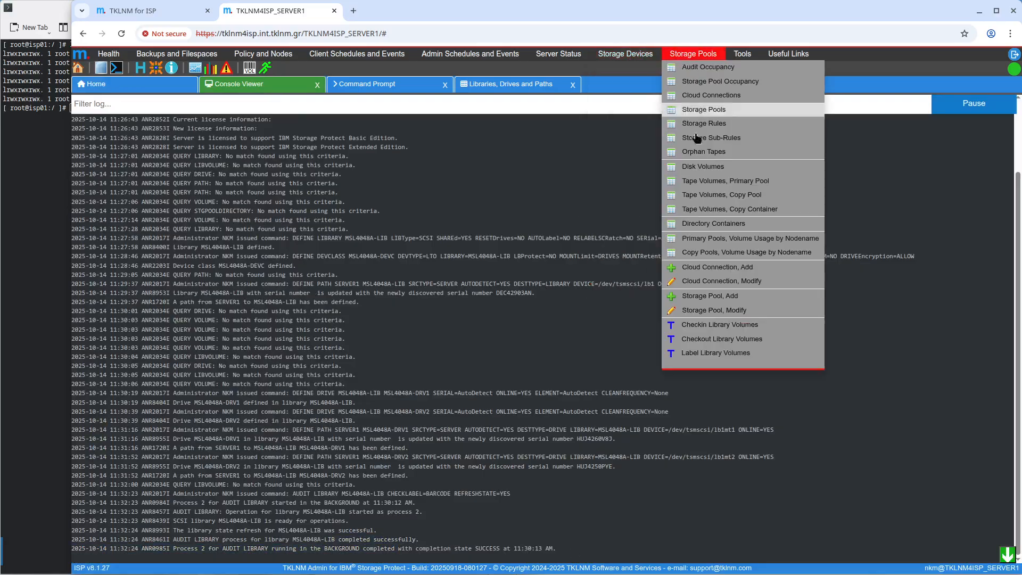
# - Check in MSL4048A-LIB volumes as scratch from regular slots by barcode label, already inserted
pyautogui.click(701, 326)
pyautogui.click(247, 181)
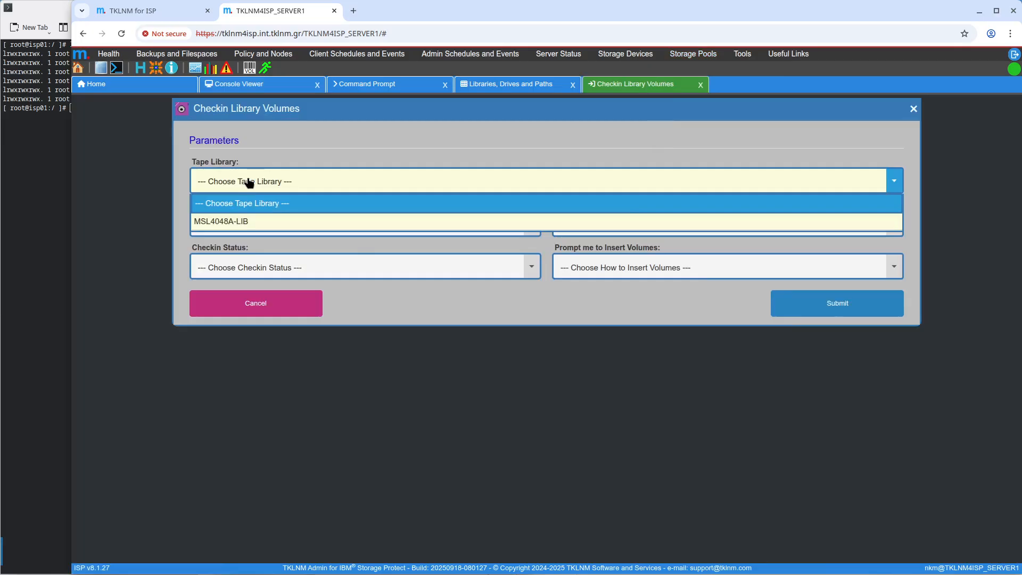
pyautogui.click(240, 220)
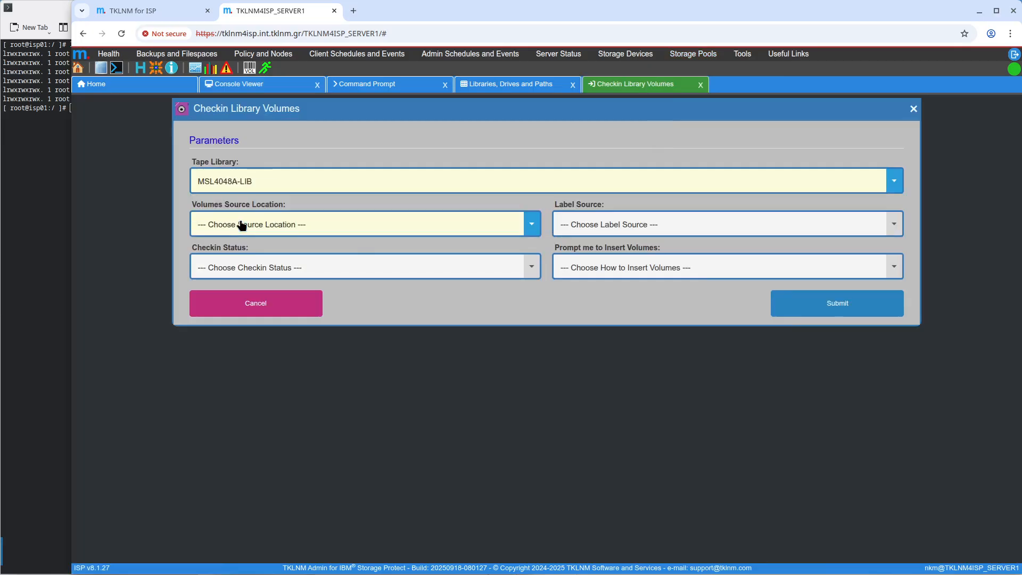
pyautogui.click(305, 229)
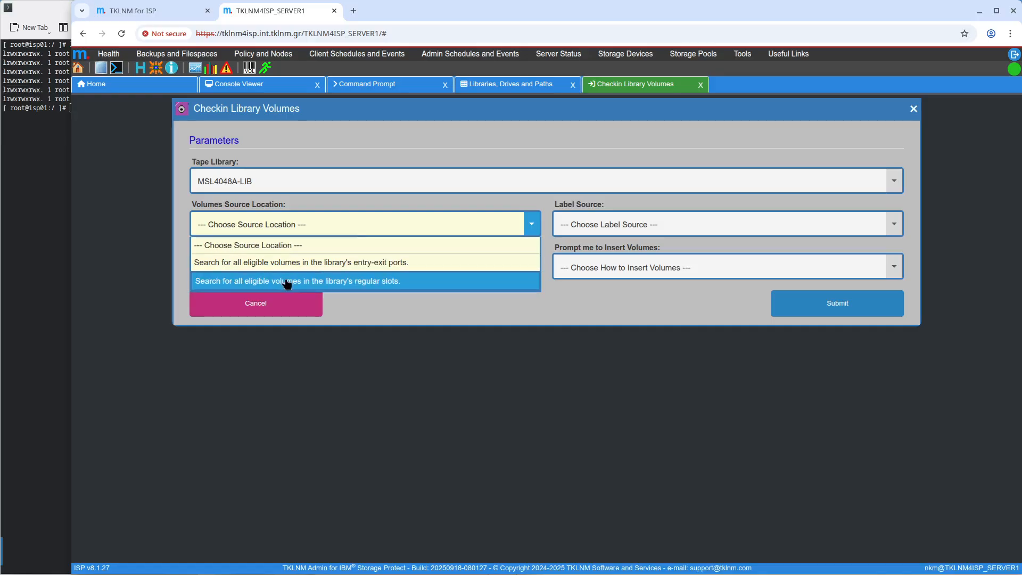
pyautogui.click(342, 282)
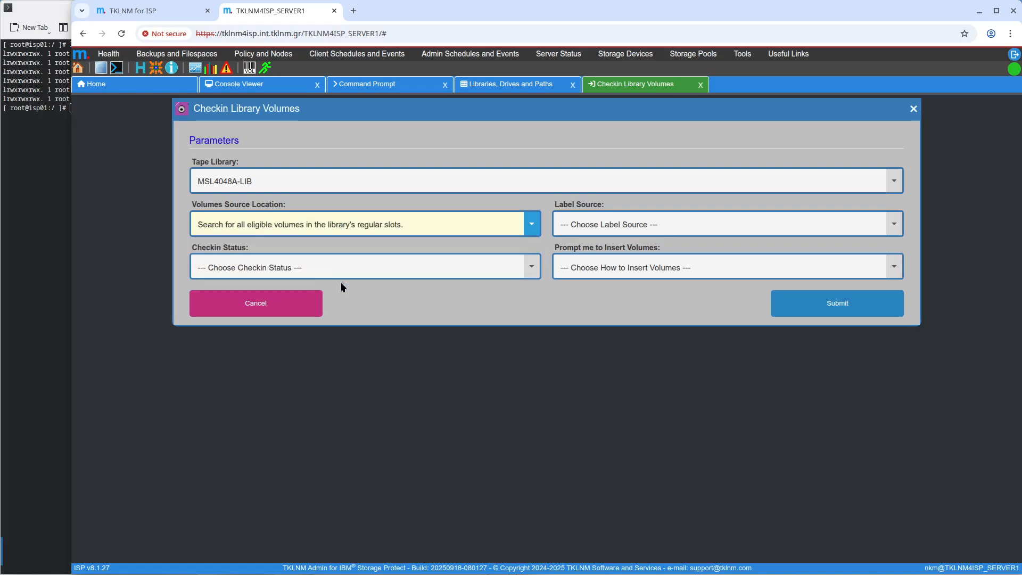
pyautogui.click(592, 230)
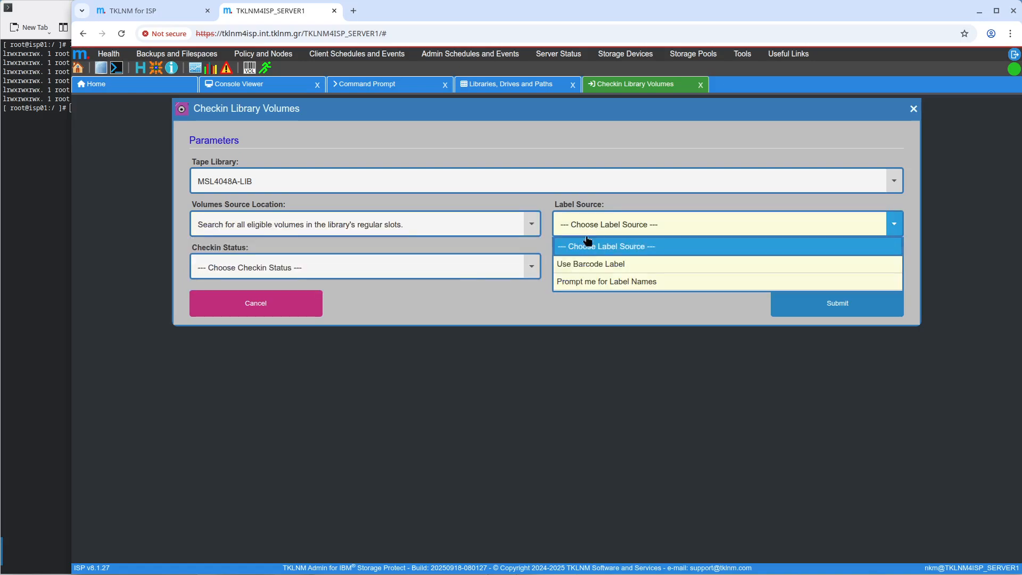
pyautogui.click(586, 265)
pyautogui.click(311, 270)
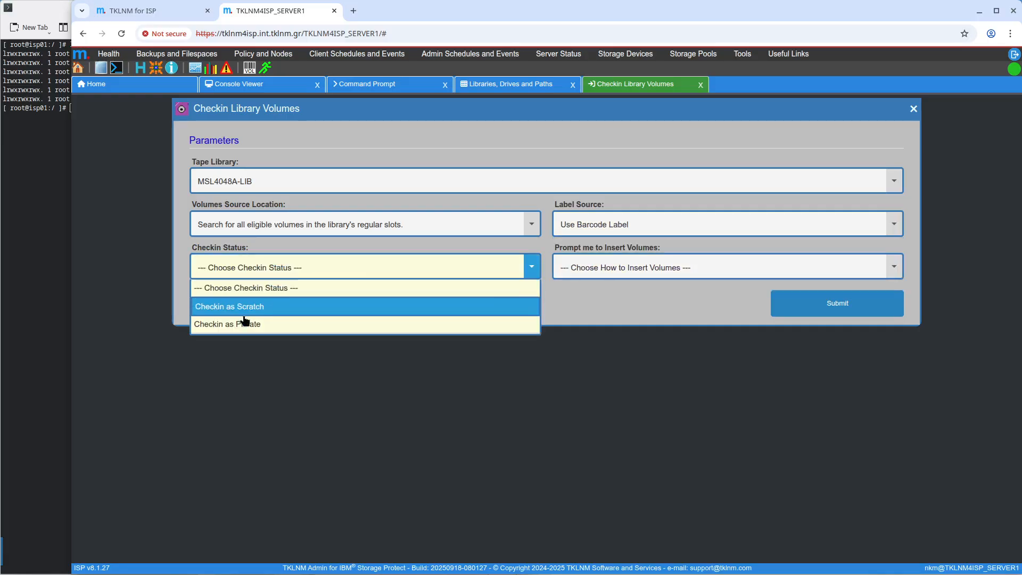
pyautogui.click(243, 306)
pyautogui.click(596, 273)
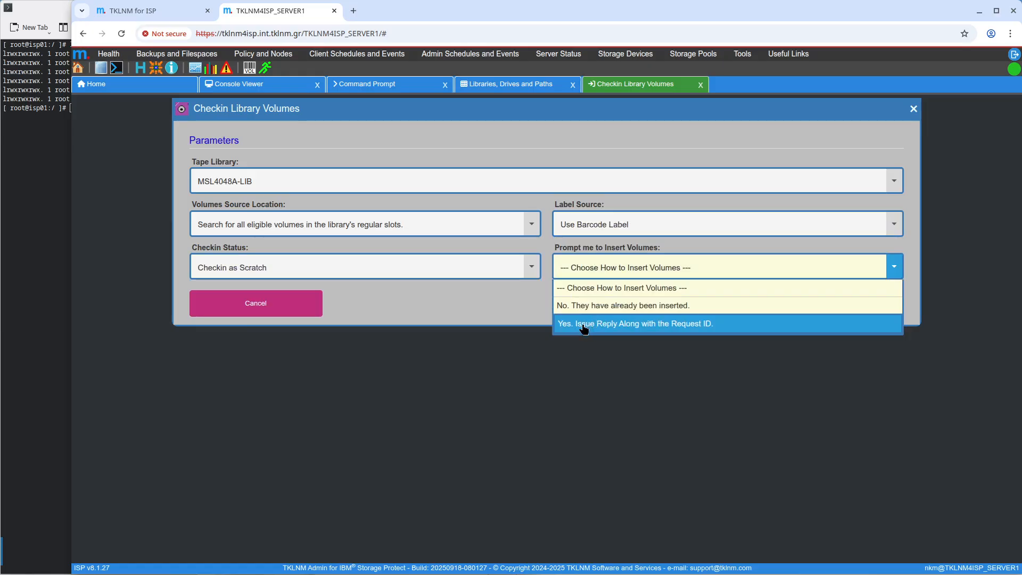
pyautogui.click(593, 305)
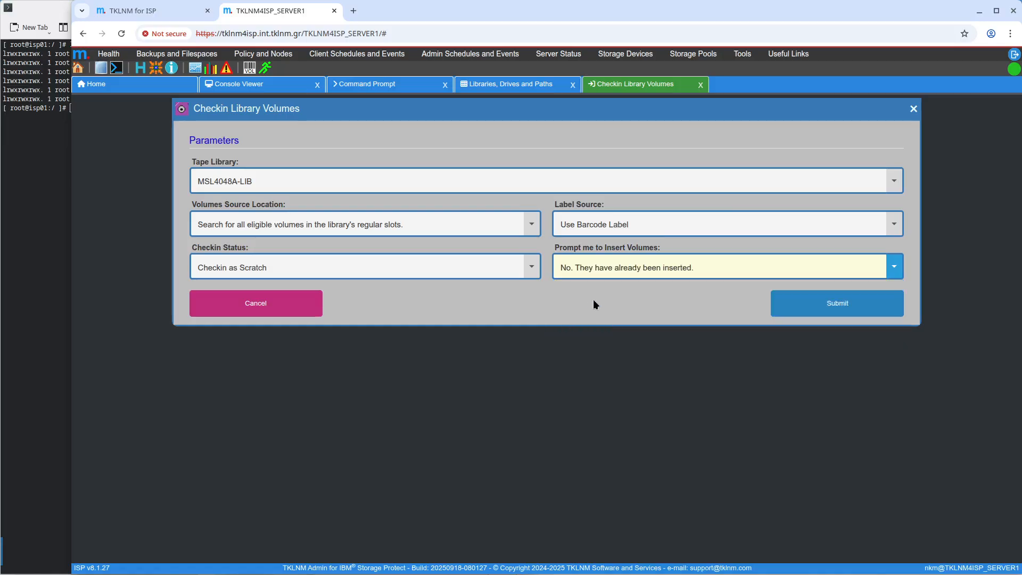
pyautogui.click(807, 303)
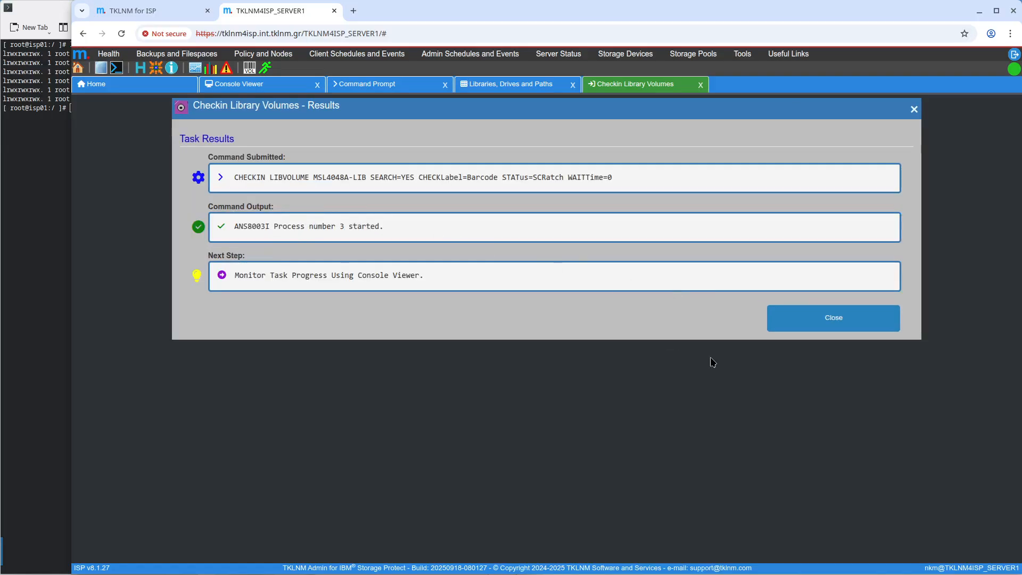
pyautogui.click(809, 328)
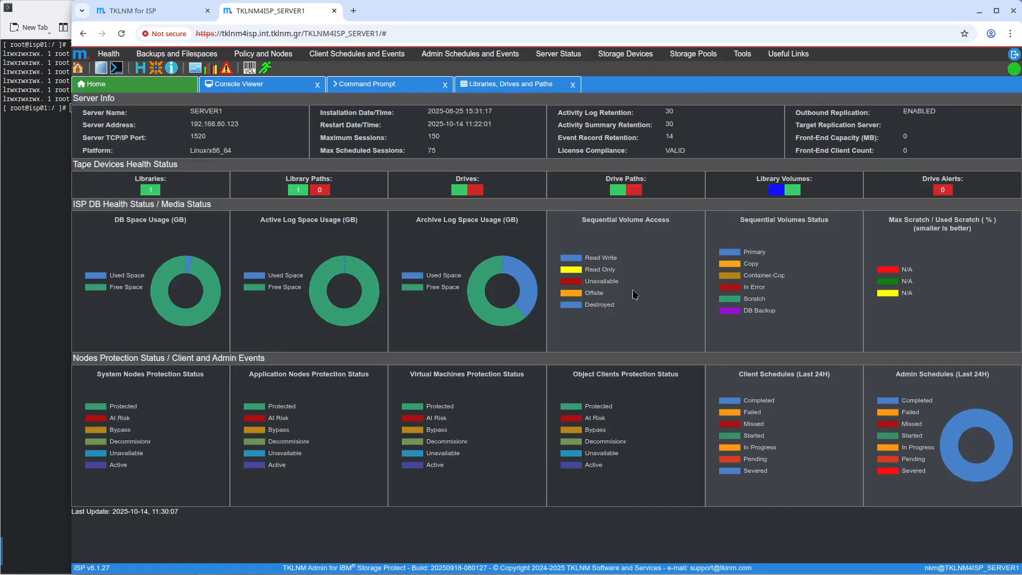
# - Review the checkin messages in the log and confirm 42 scratch volumes in the library report
pyautogui.click(264, 85)
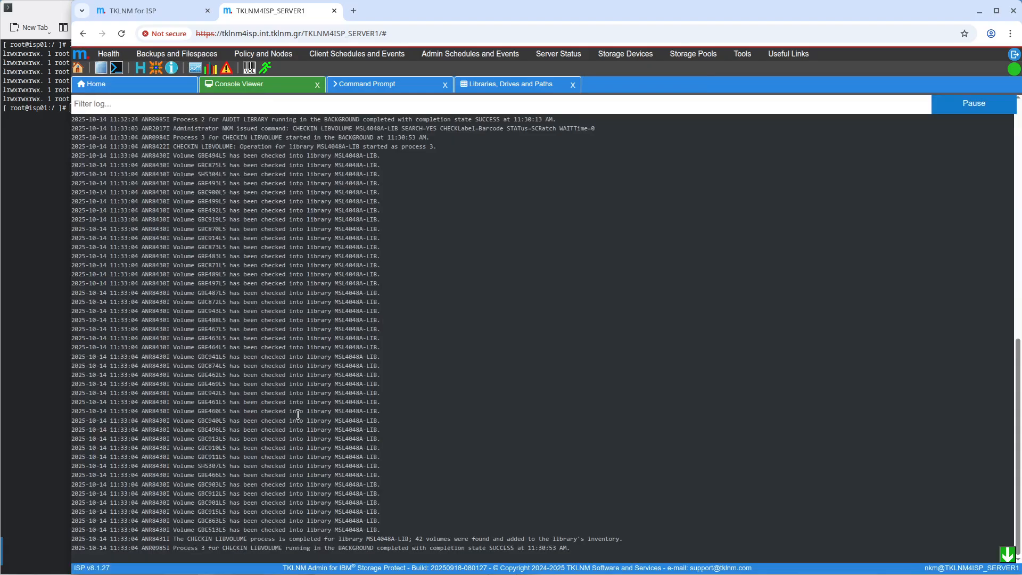
pyautogui.scroll(8, 534, 250)
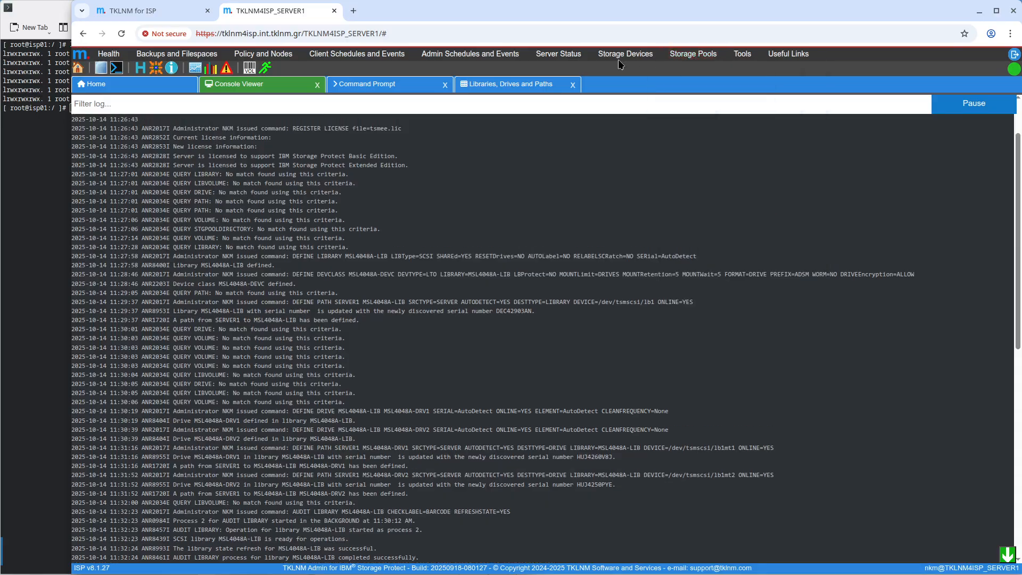
pyautogui.moveTo(619, 58)
pyautogui.click(627, 81)
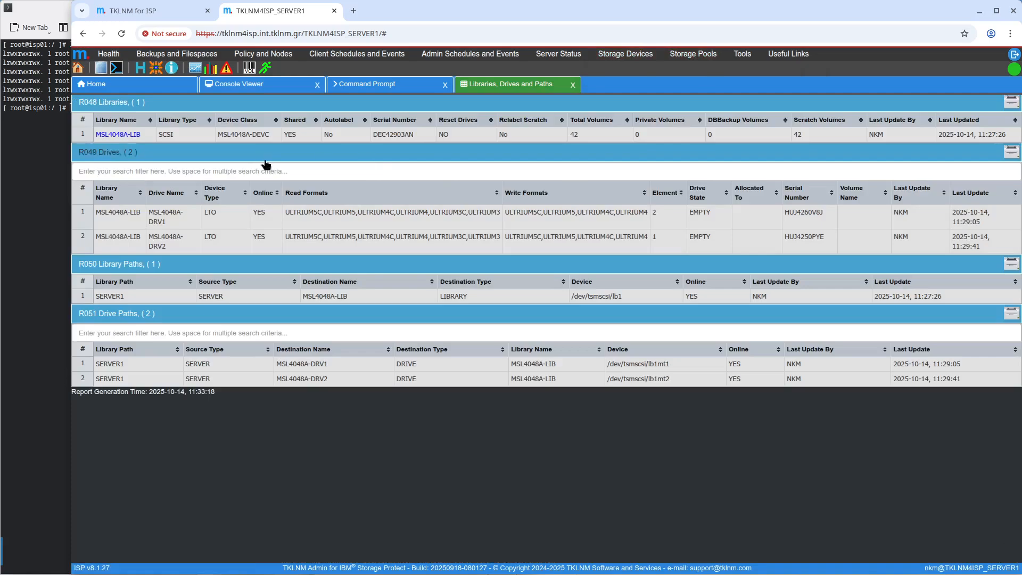
pyautogui.doubleClick(797, 135)
pyautogui.click(376, 89)
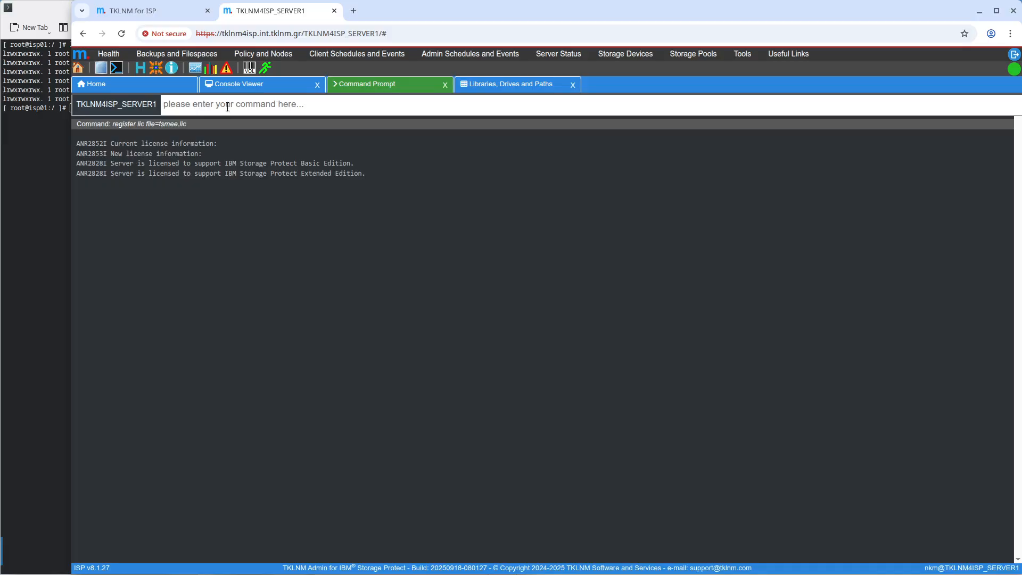
# - Run set dbrecovery for MSL4048A-DEVC with numstreams=1, protectkeys=yes and a backup password
pyautogui.click(228, 106)
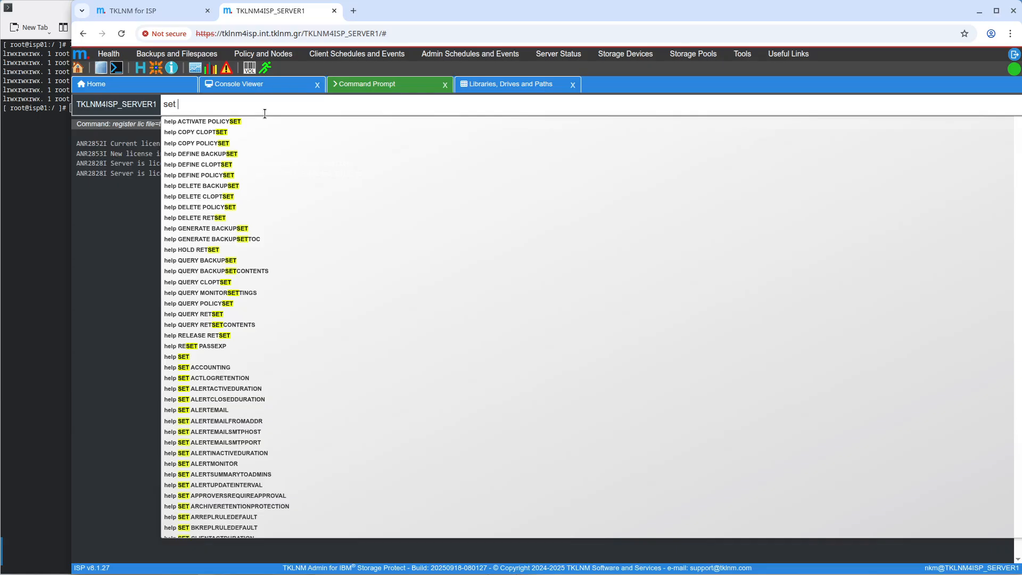
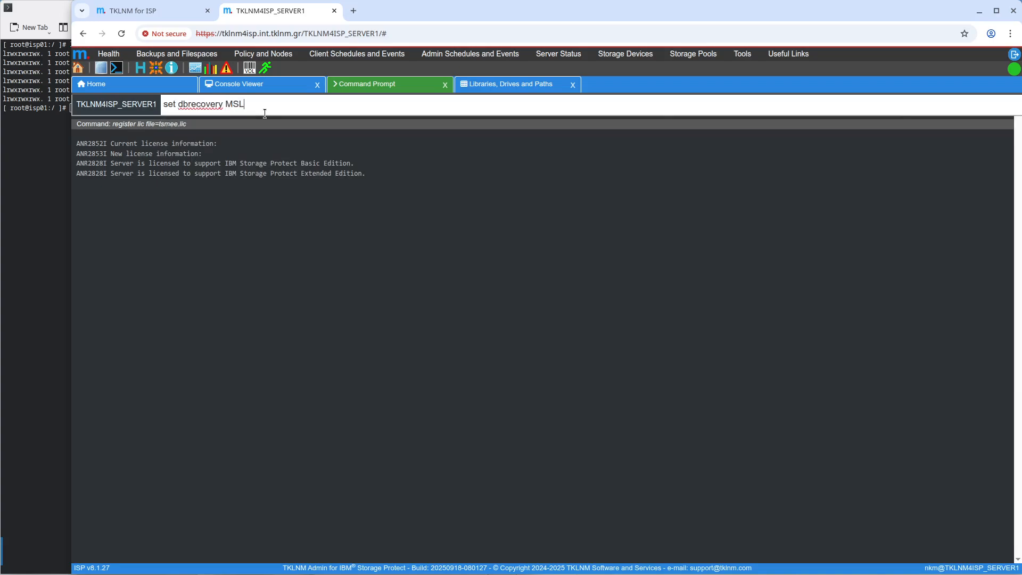
pyautogui.press('BackSpace')
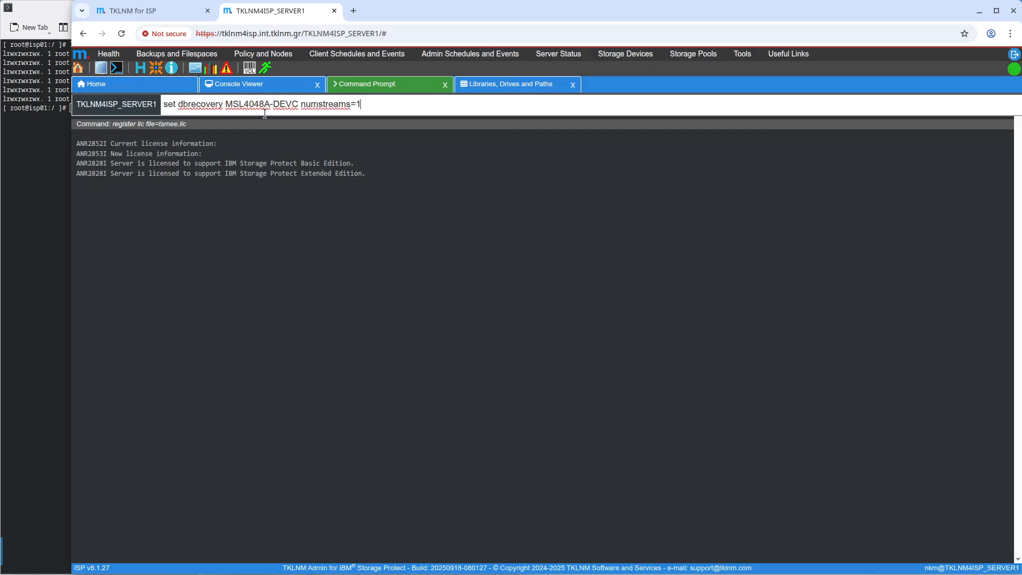
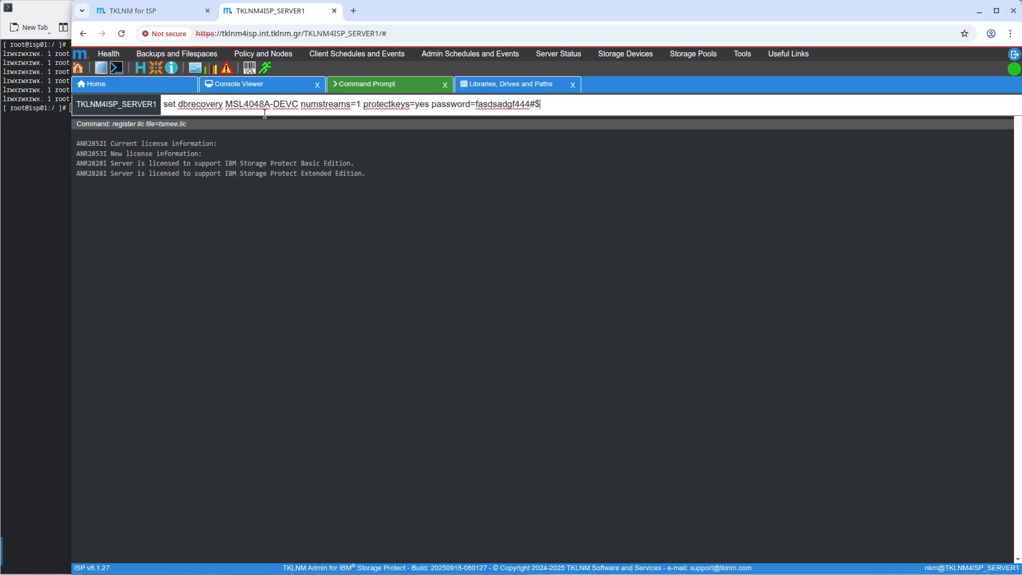
pyautogui.press('Return')
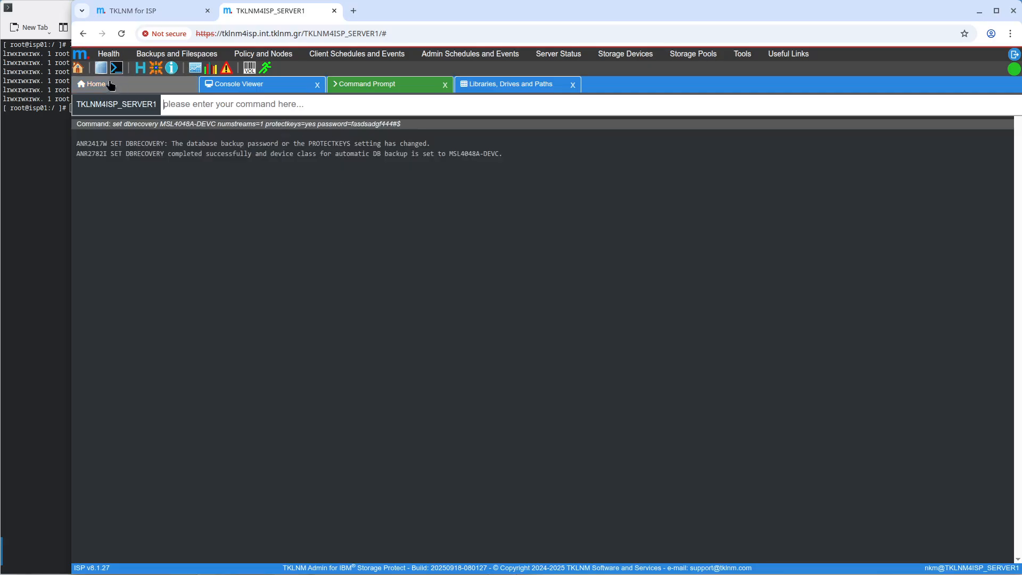
pyautogui.click(108, 53)
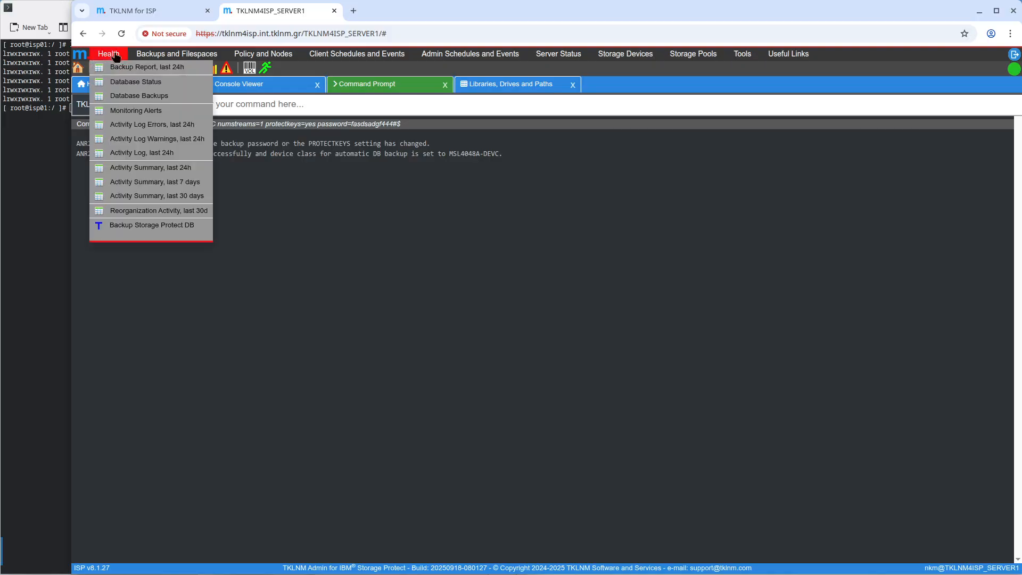
# - Start a full database backup to device class MSL4048A-DEVC, noting it runs as process 4
pyautogui.click(131, 225)
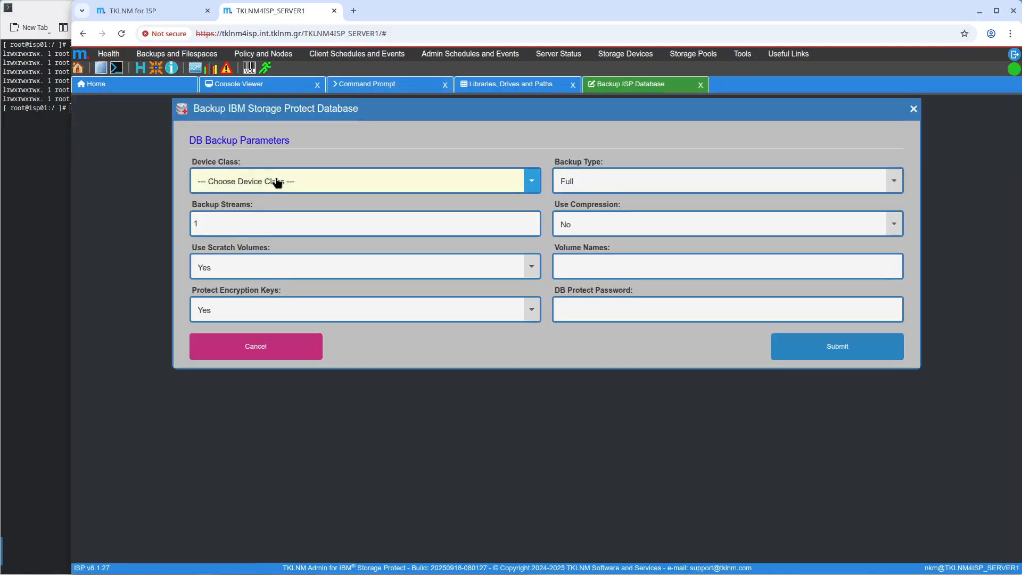
pyautogui.click(274, 184)
pyautogui.click(231, 221)
pyautogui.click(429, 223)
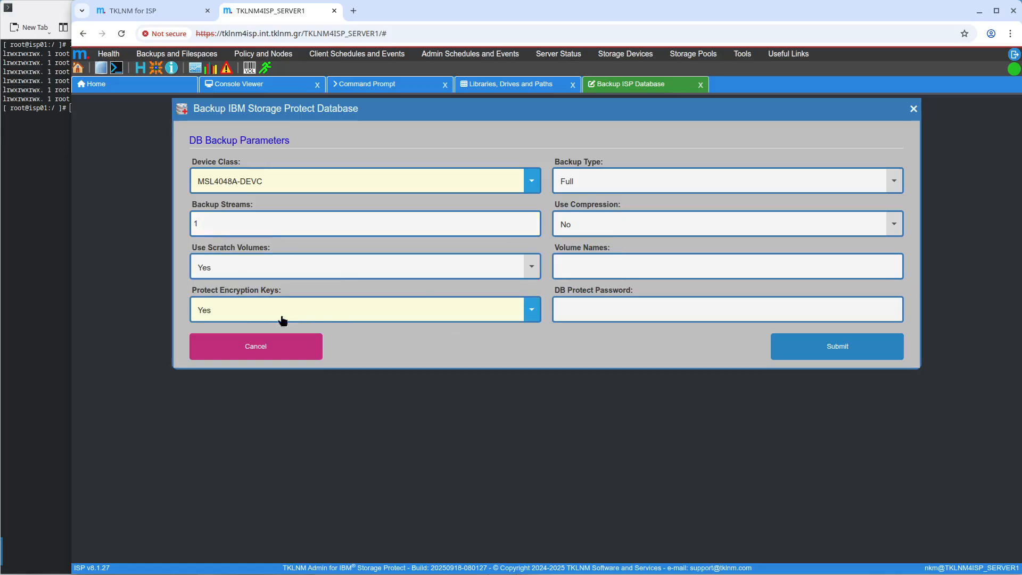
pyautogui.click(801, 354)
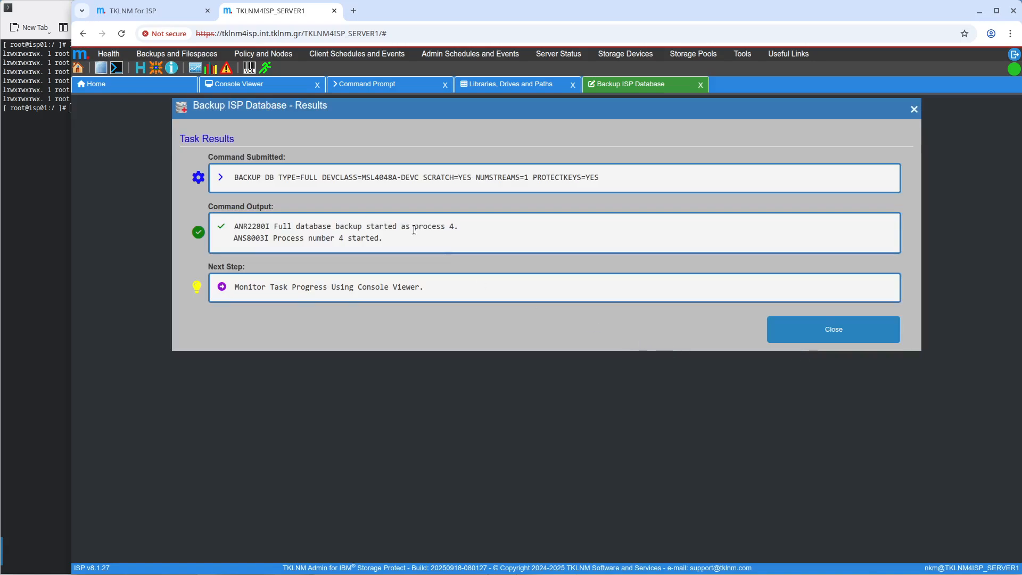
pyautogui.moveTo(414, 230); pyautogui.dragTo(457, 228)
# - Find the backup's mount-waiting message in the console log
pyautogui.click(830, 335)
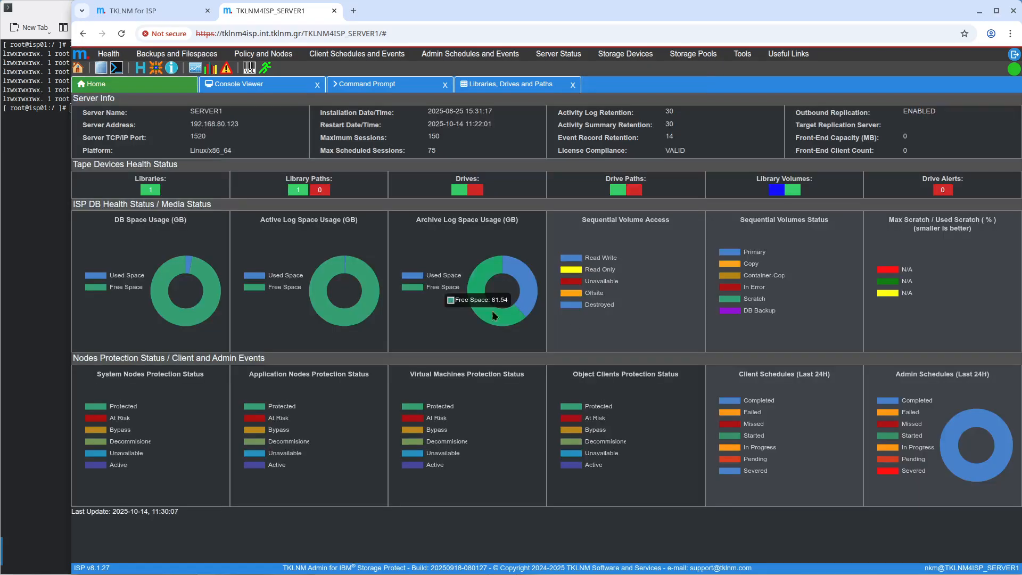
pyautogui.click(268, 87)
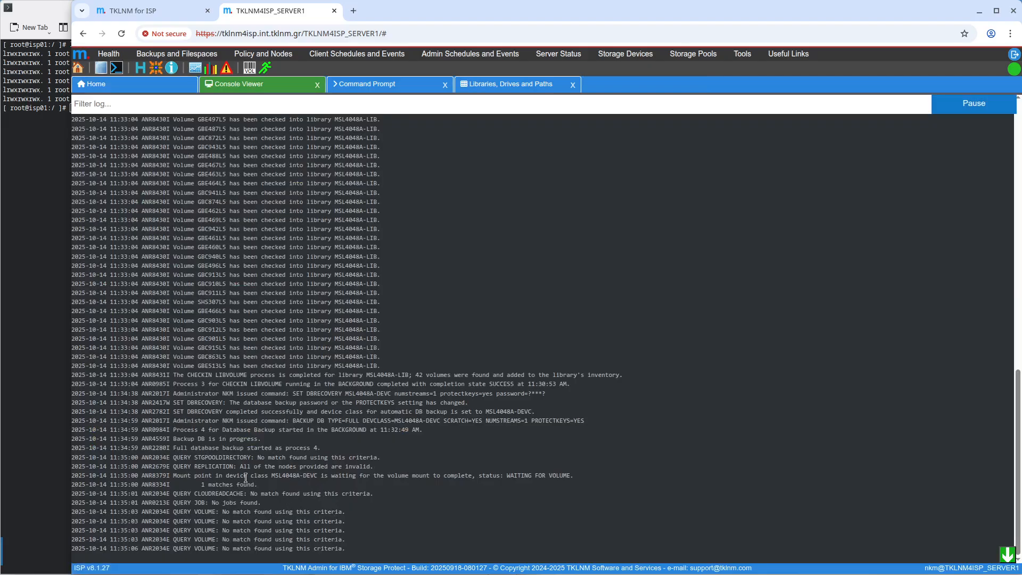
pyautogui.moveTo(247, 477); pyautogui.dragTo(416, 472)
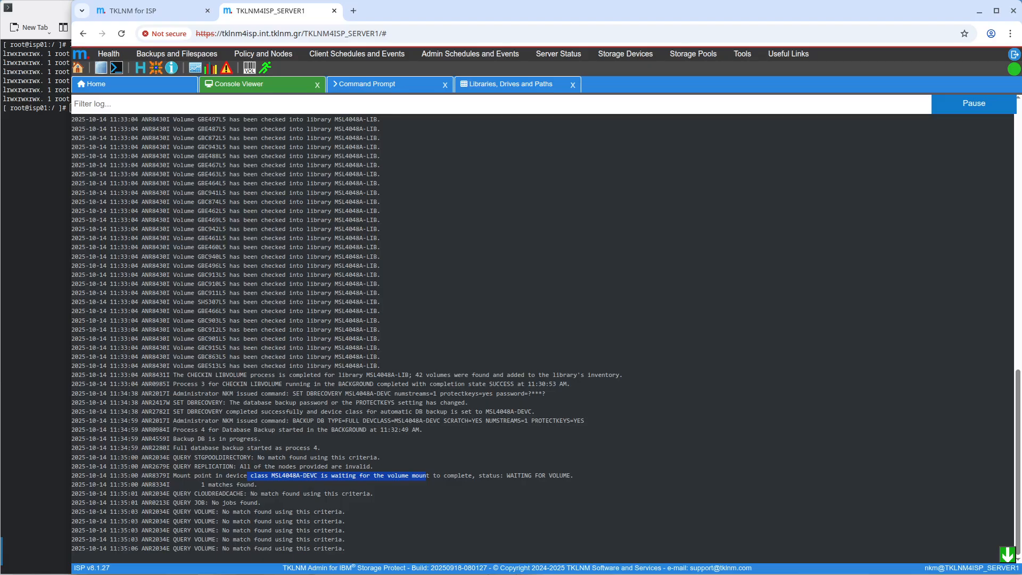
# - View Current Activity showing process 4 in progress with no volumes mounted
pyautogui.click(266, 69)
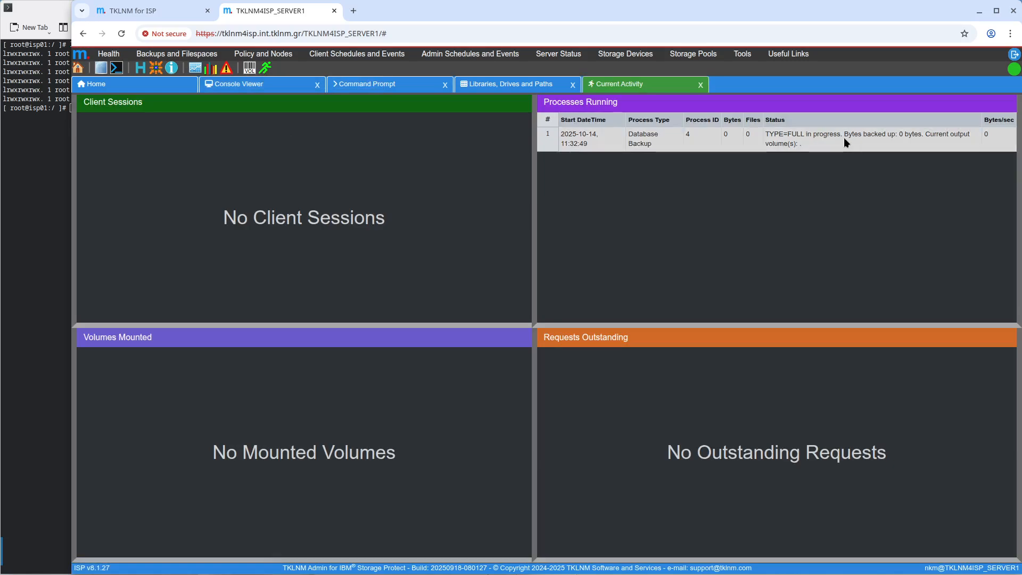
pyautogui.moveTo(213, 457); pyautogui.dragTo(323, 457)
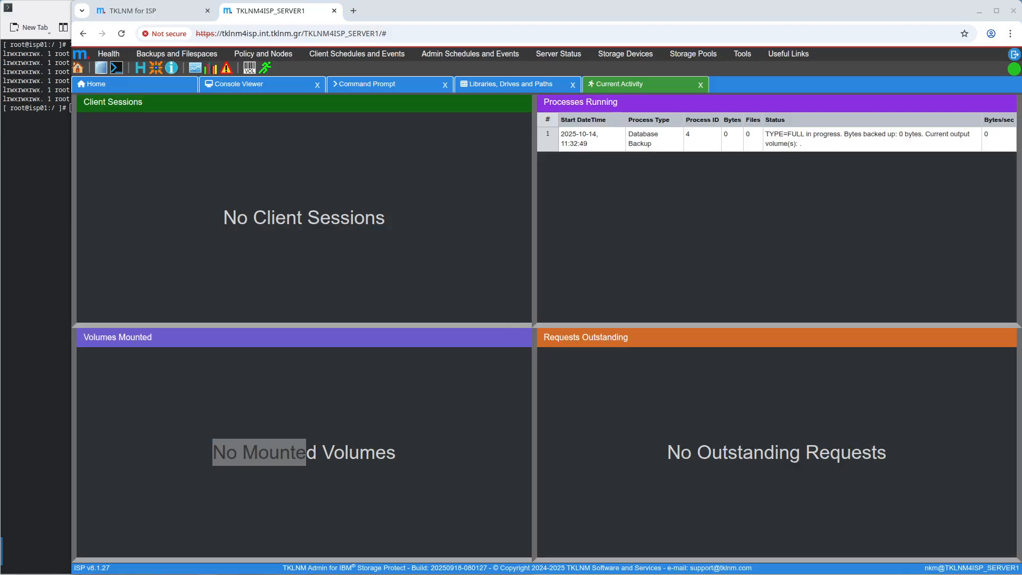
pyautogui.moveTo(612, 55)
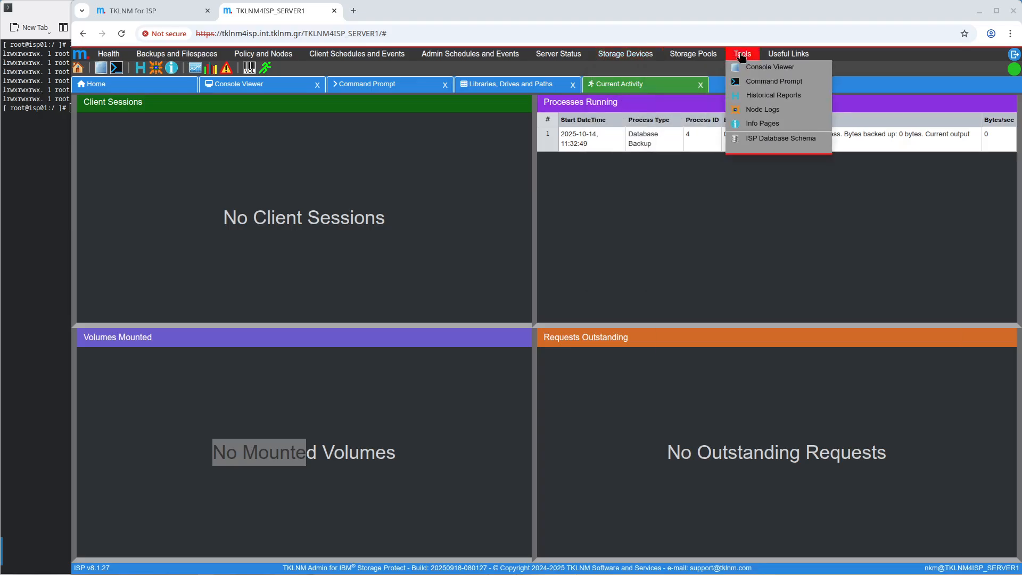
pyautogui.moveTo(712, 59)
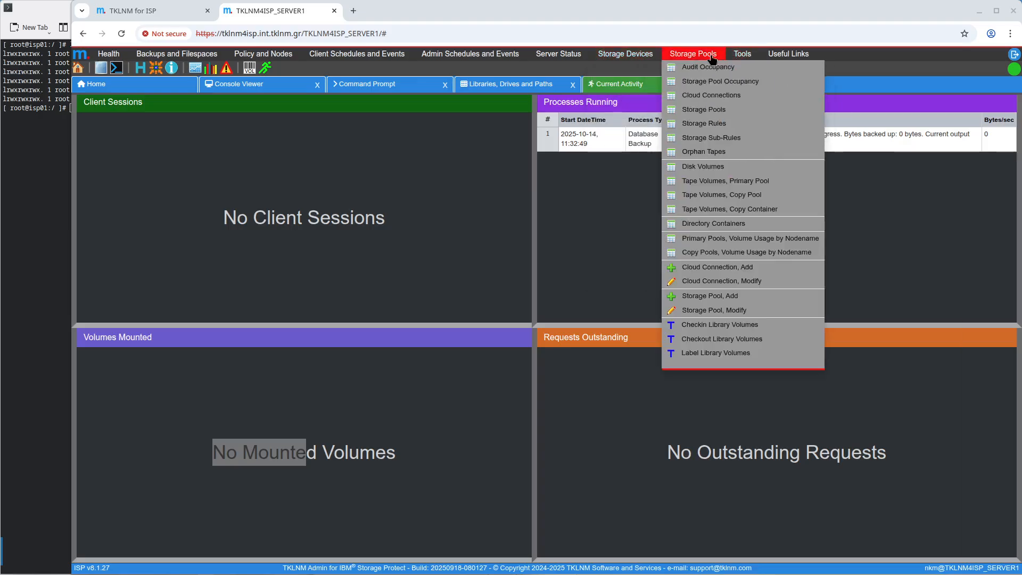
# - Define pool MSL4048A-LTO-POOL with a description, type Primary Sequential, on device class MSL4048A-DEVC
pyautogui.click(695, 298)
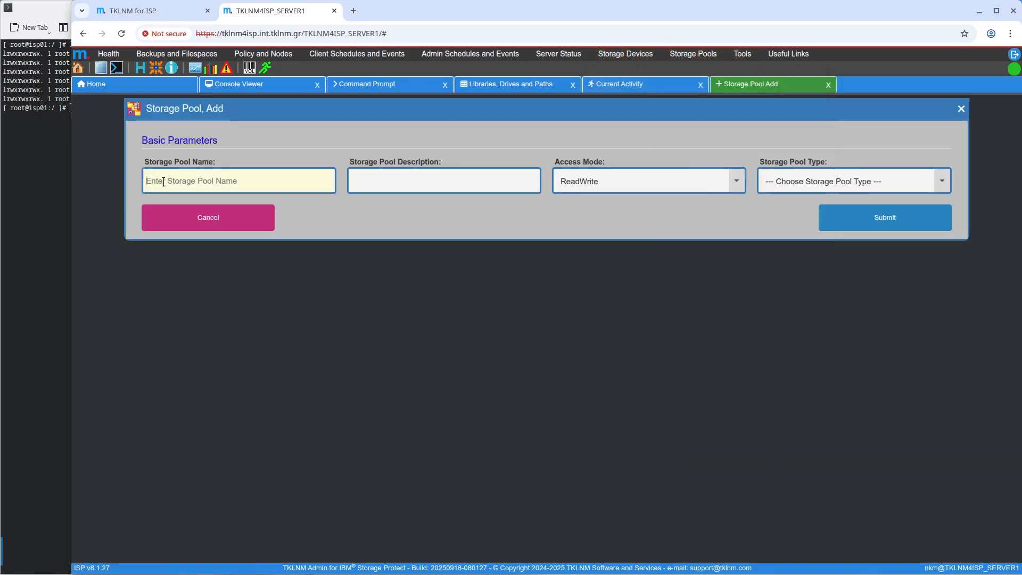
pyautogui.write('MSL4048A-LTO-POOL')
pyautogui.click(444, 184)
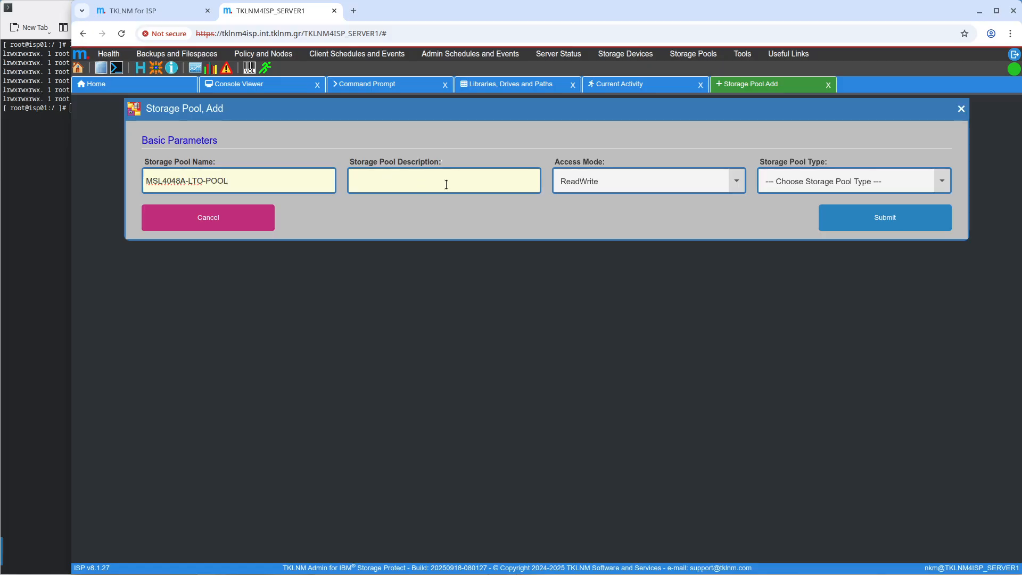
pyautogui.write('Primary Storage Pool')
pyautogui.click(798, 182)
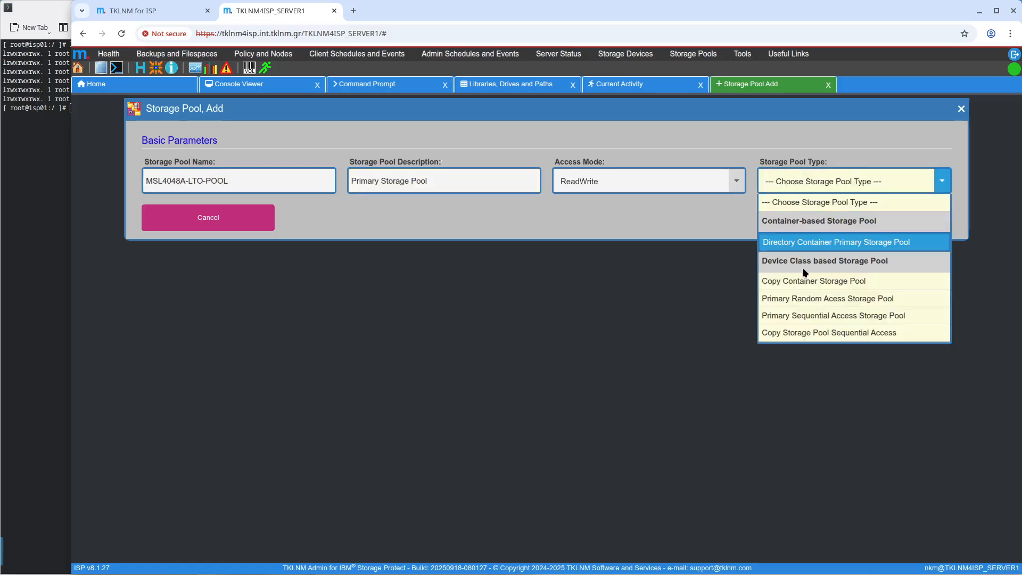
pyautogui.click(783, 316)
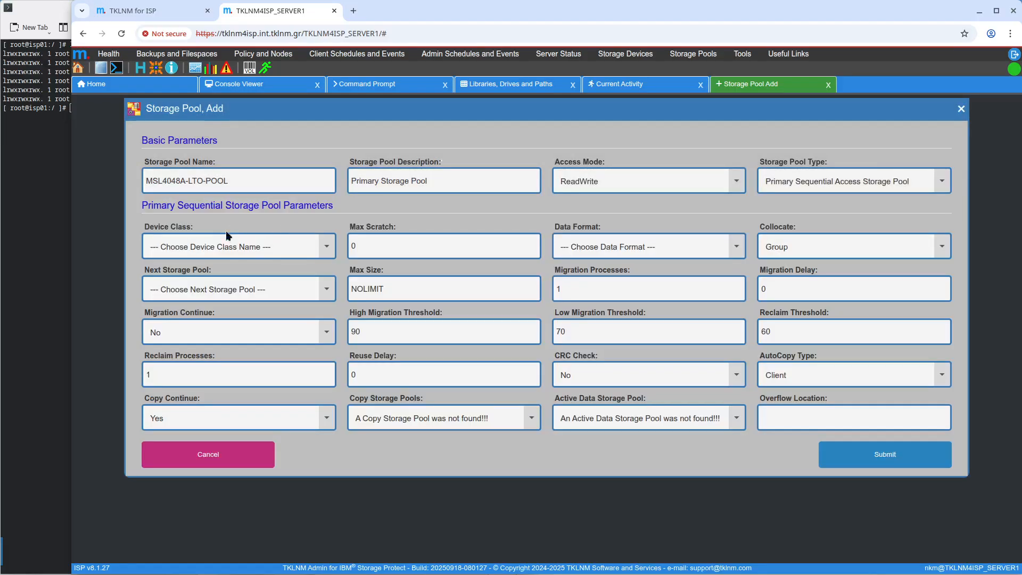
pyautogui.click(208, 248)
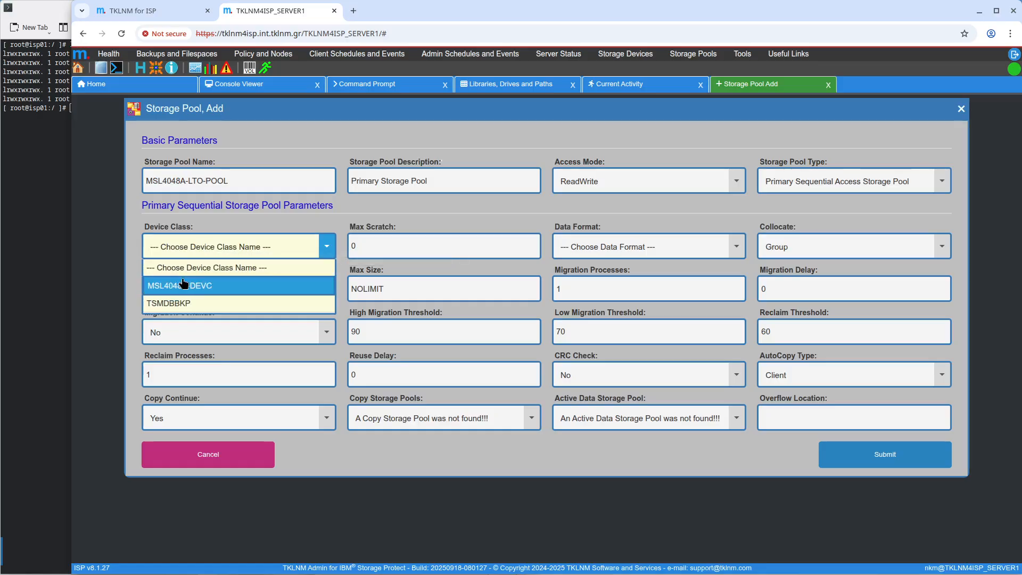
pyautogui.click(198, 286)
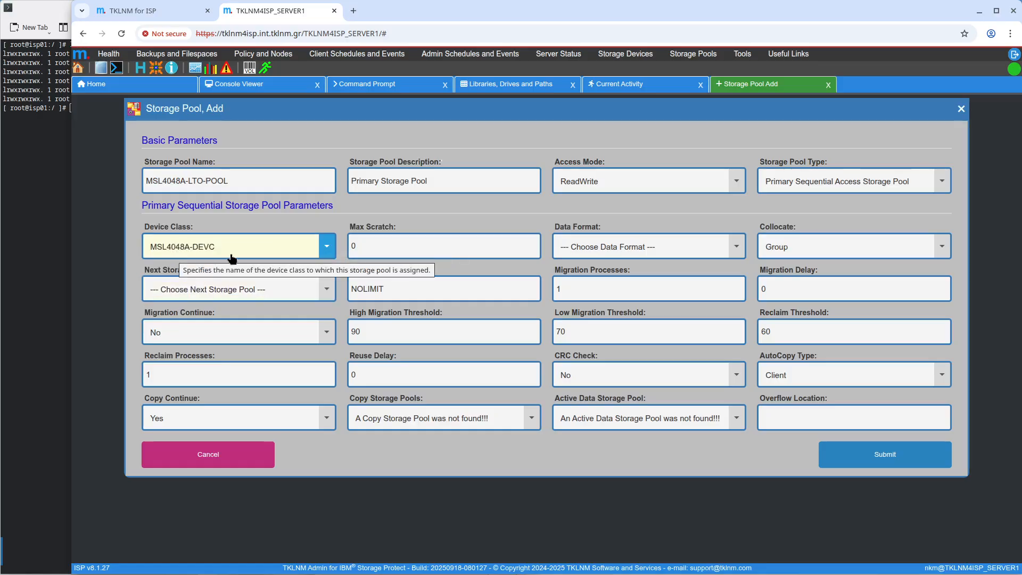
# - Set max scratch 100, Native format, no collocation, reclaim 100, reuse delay 2, and create the pool
pyautogui.click(385, 242)
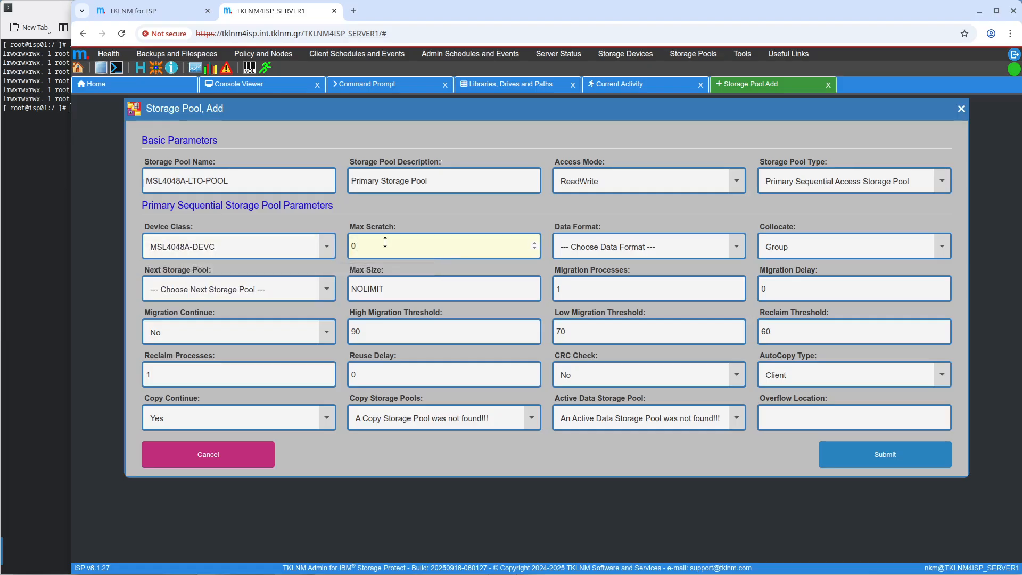
pyautogui.write('100')
pyautogui.click(735, 247)
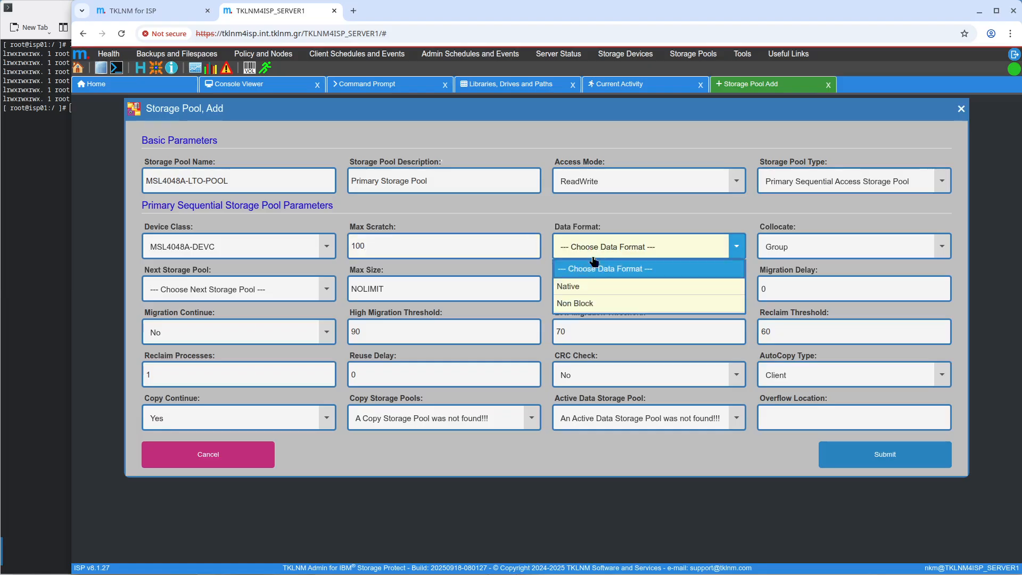
pyautogui.click(570, 286)
pyautogui.click(768, 250)
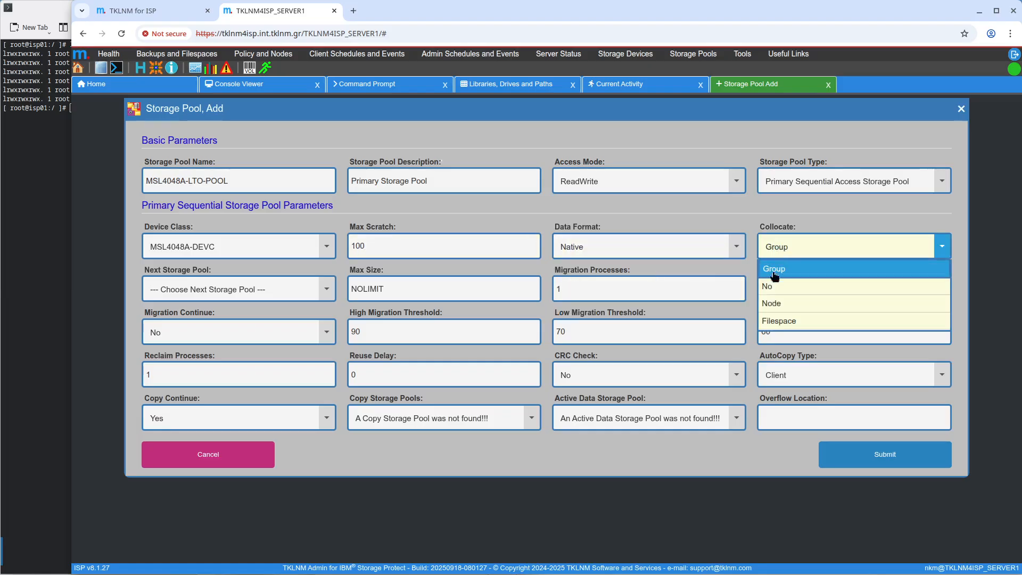
pyautogui.click(772, 291)
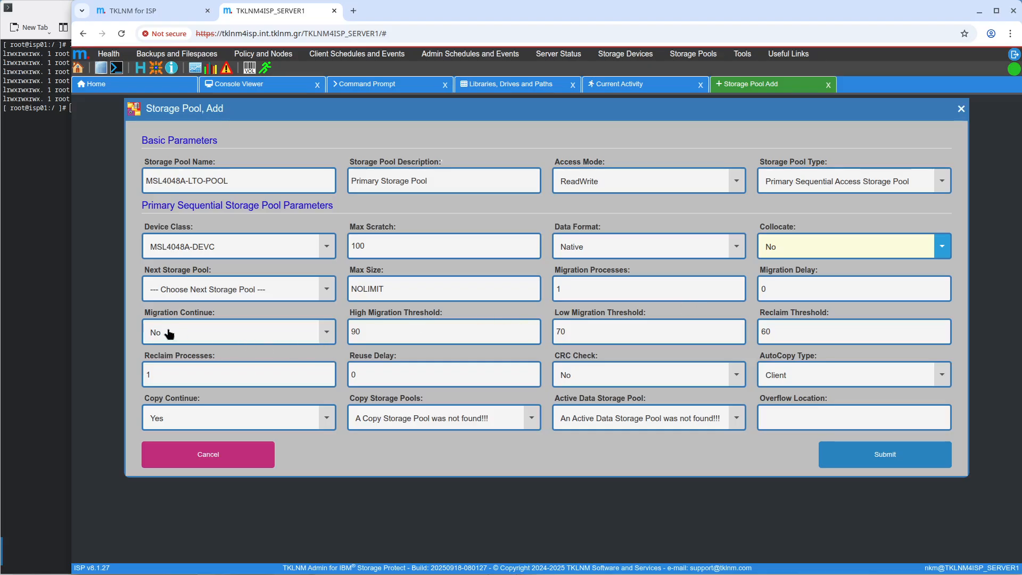
pyautogui.doubleClick(787, 332)
pyautogui.write('100')
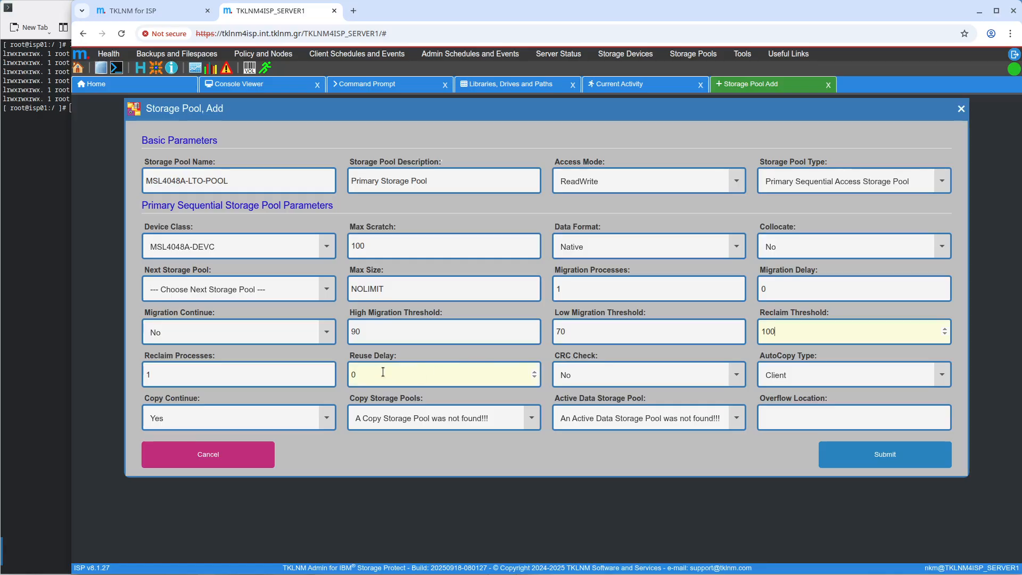
pyautogui.moveTo(304, 379)
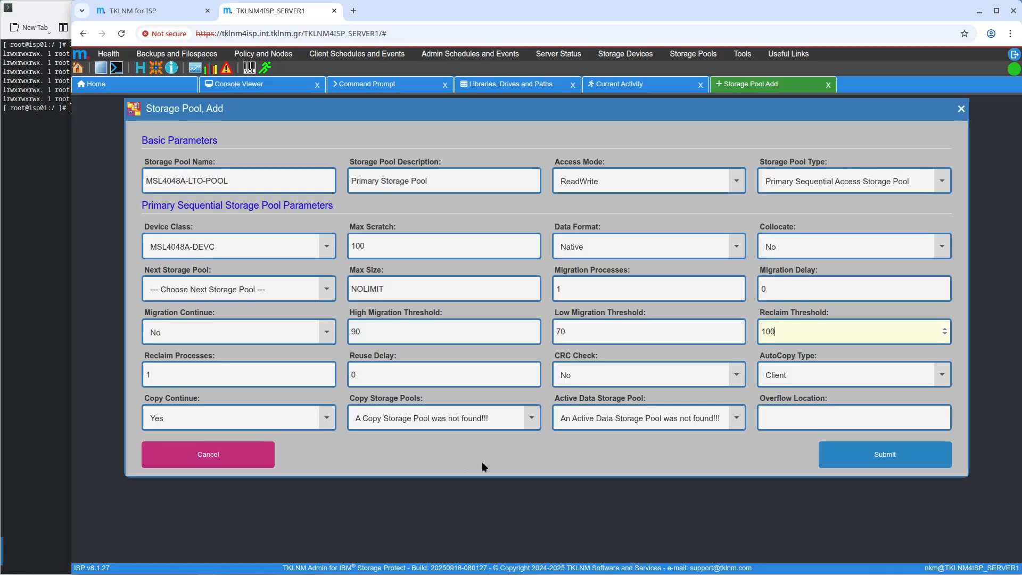
pyautogui.click(401, 373)
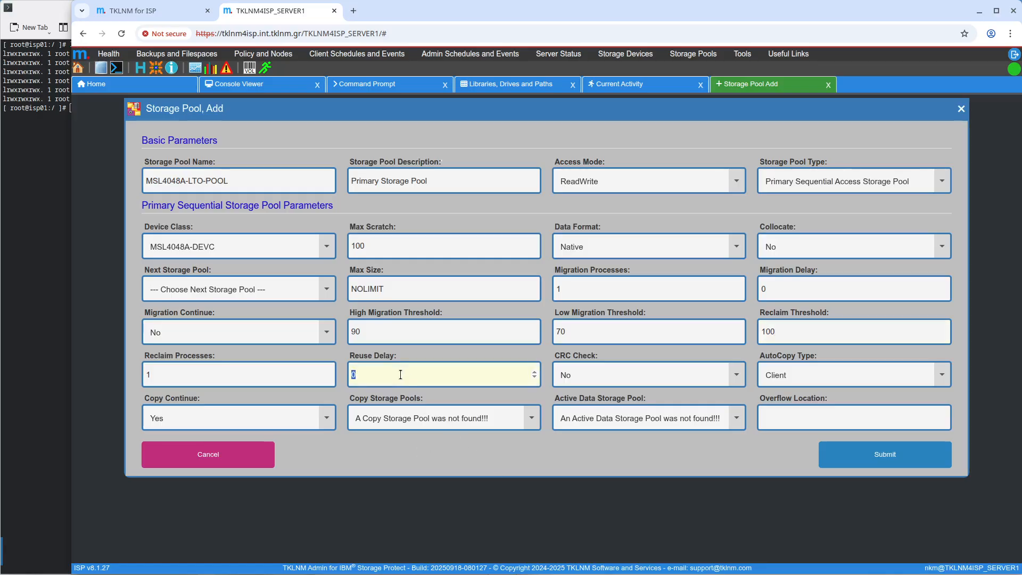
pyautogui.write('2')
pyautogui.click(878, 456)
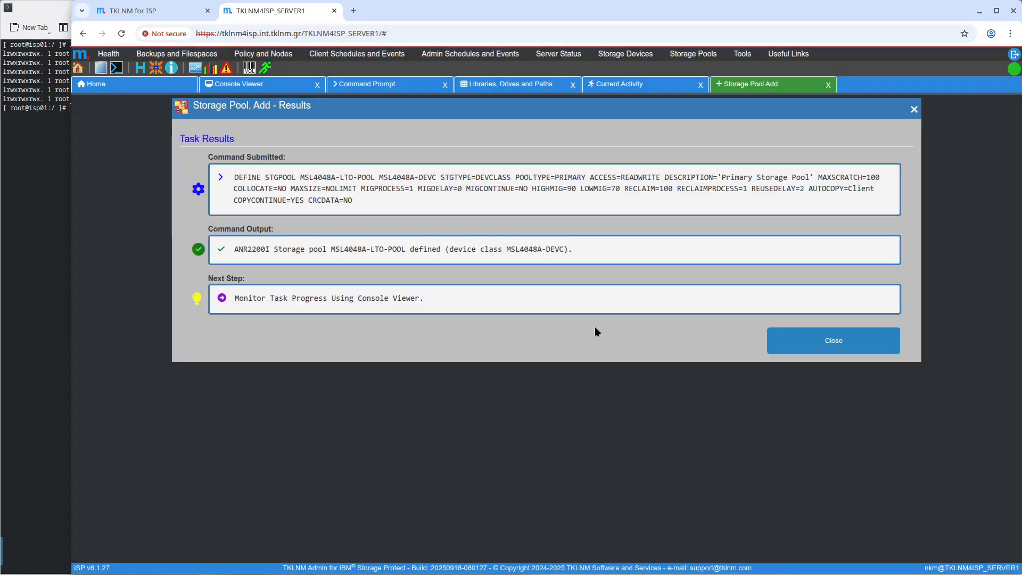
# - Open the Storage Pools report and review MSL4048A-LTO-POOL's details before closing them
pyautogui.click(787, 337)
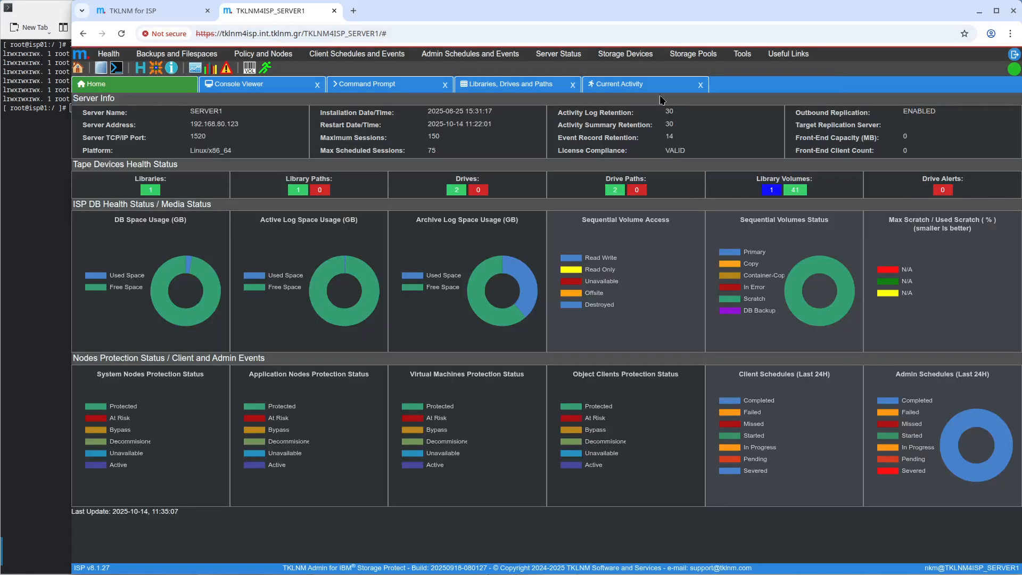
pyautogui.click(693, 54)
pyautogui.click(708, 111)
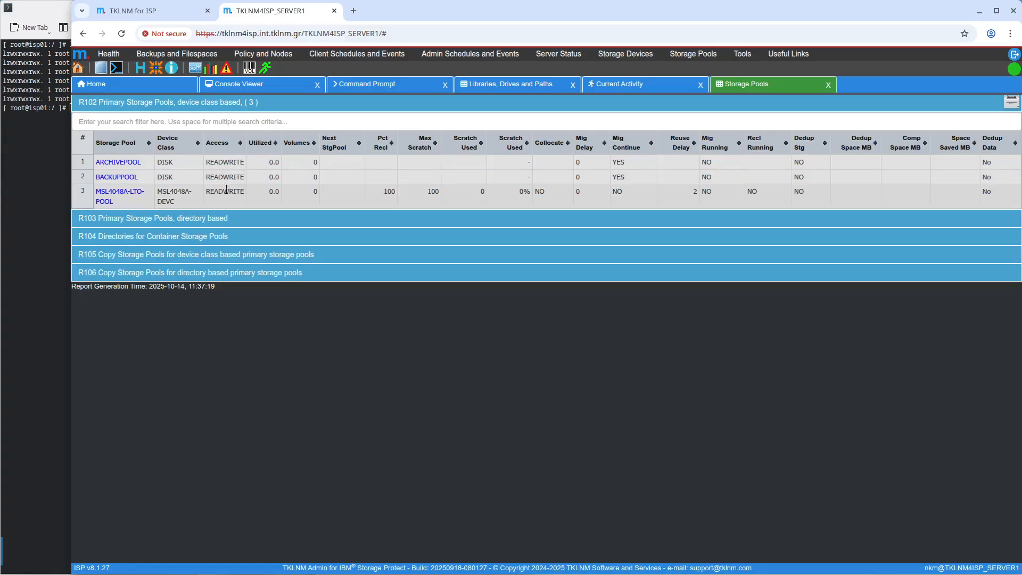
pyautogui.click(122, 198)
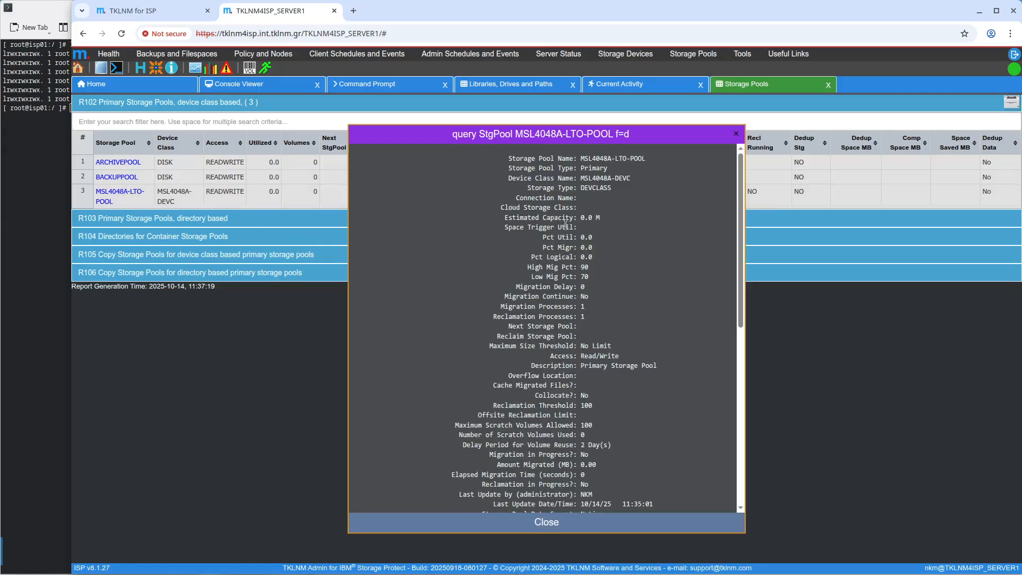
pyautogui.scroll(-10, 555, 368)
pyautogui.scroll(10, 555, 371)
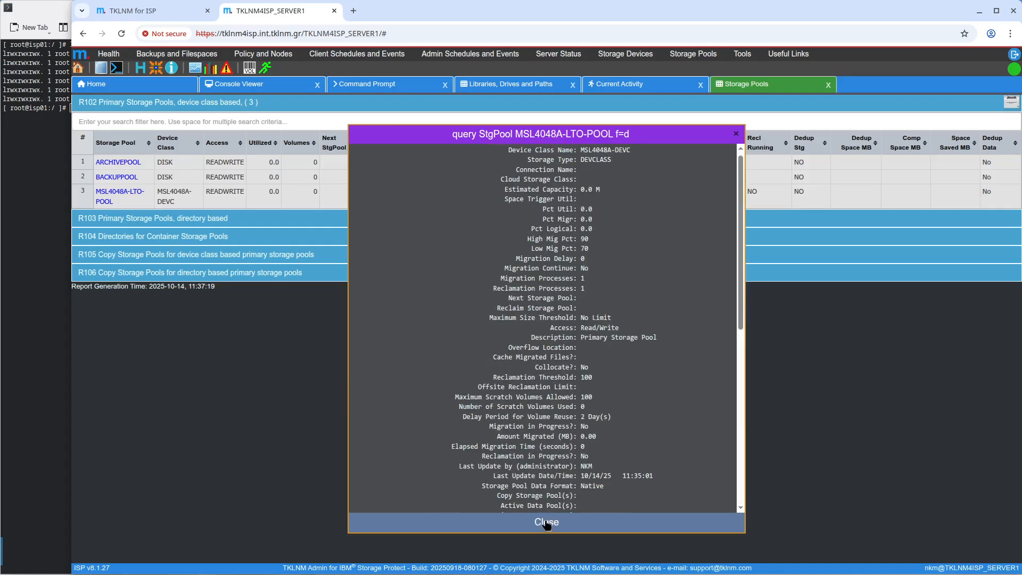
pyautogui.click(543, 523)
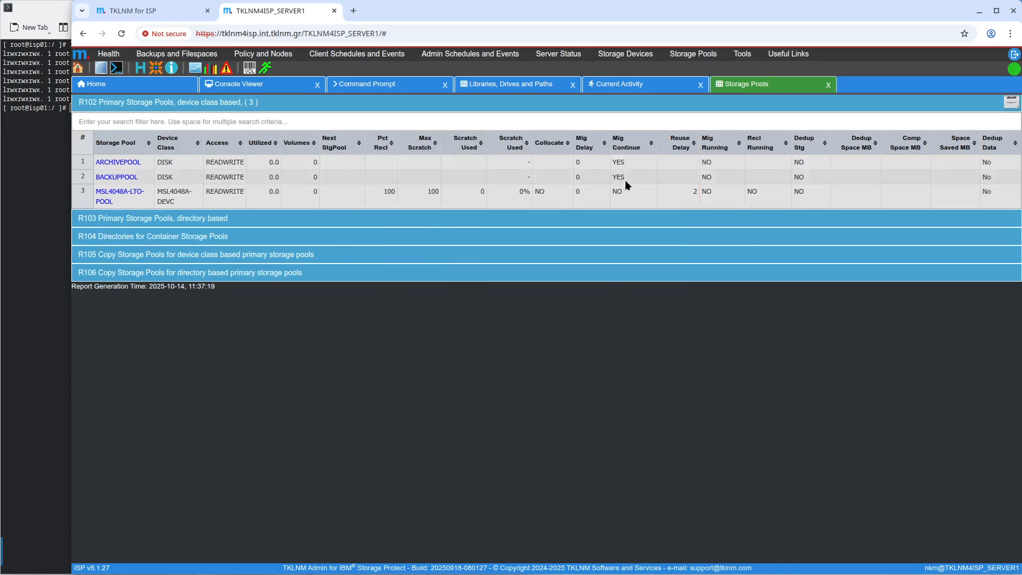
pyautogui.click(687, 55)
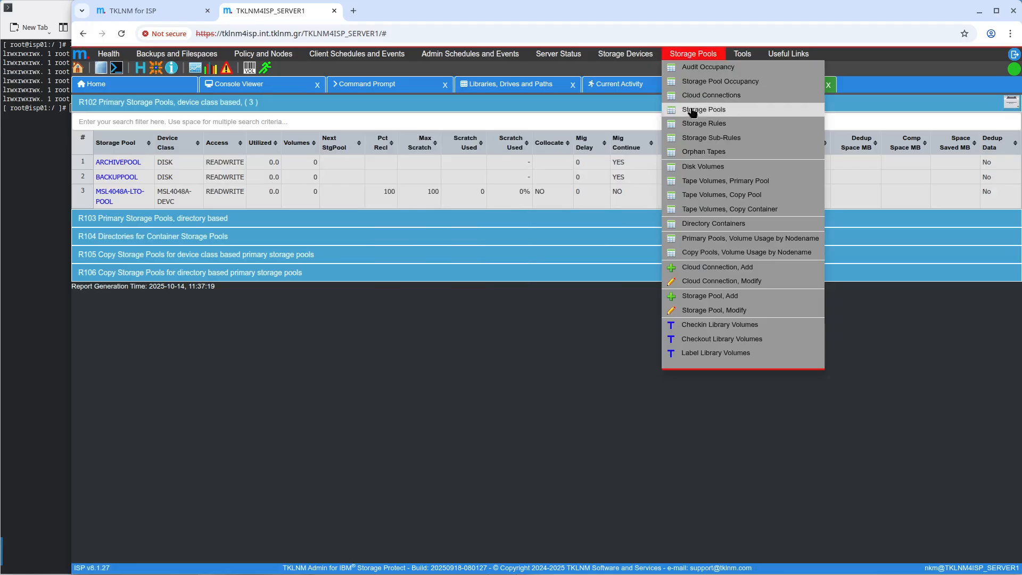
# - Start a new pool named DCPOOL01 with a 'Directory C…' description as a directory container primary pool
pyautogui.click(693, 299)
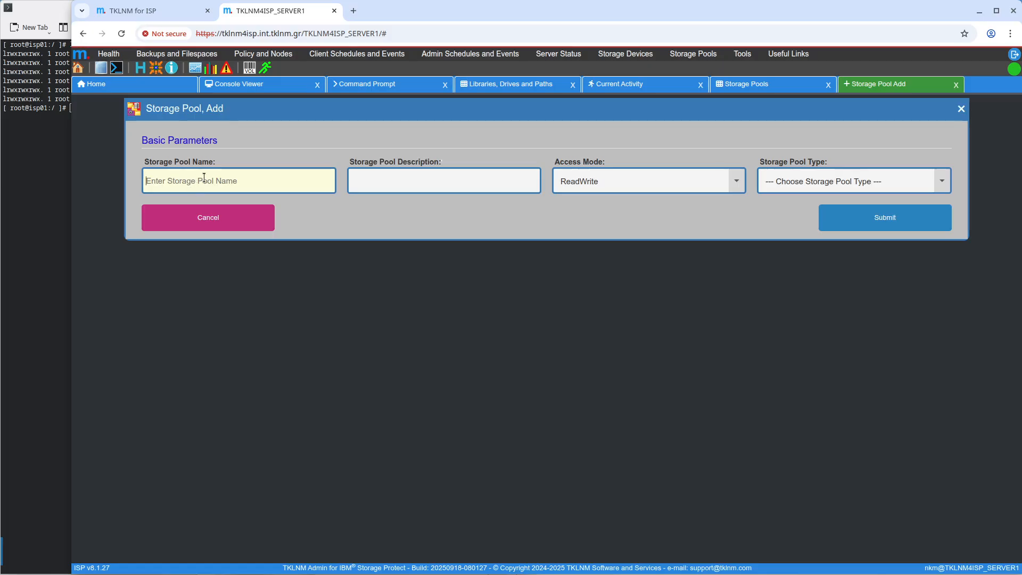
pyautogui.write('DCPOOL01')
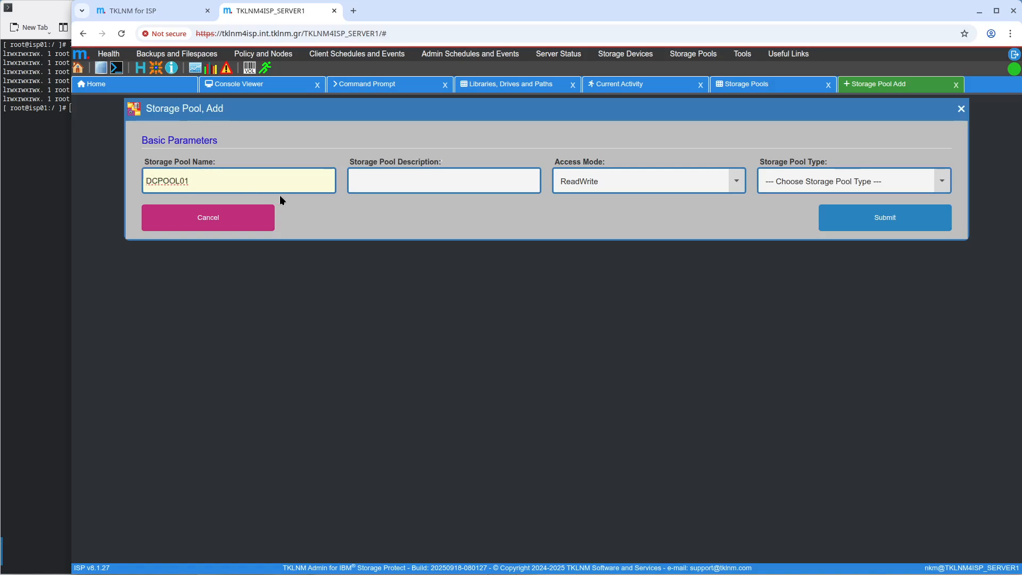
pyautogui.click(367, 188)
pyautogui.write('Directory Container Pool')
pyautogui.click(798, 187)
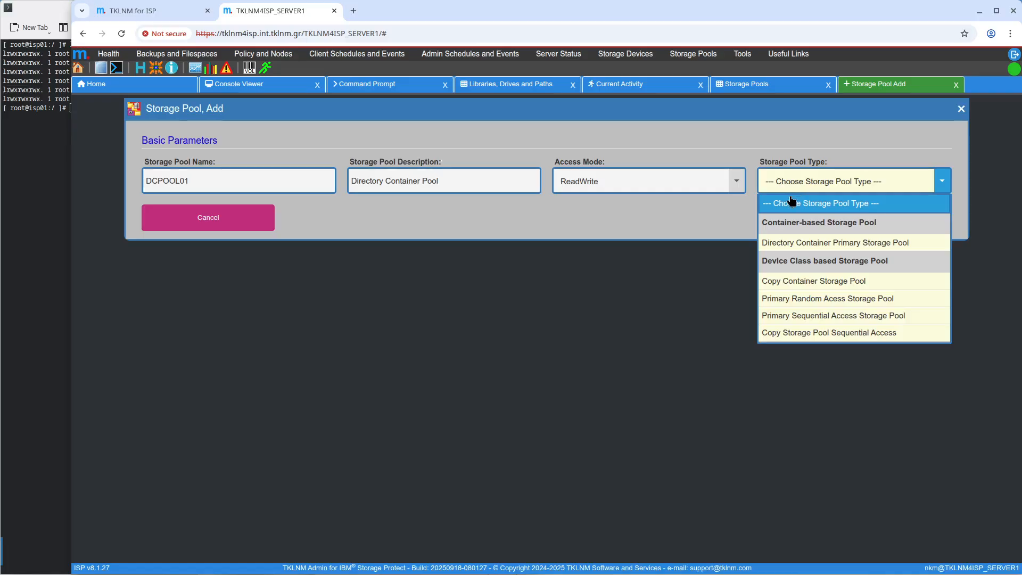
pyautogui.click(797, 242)
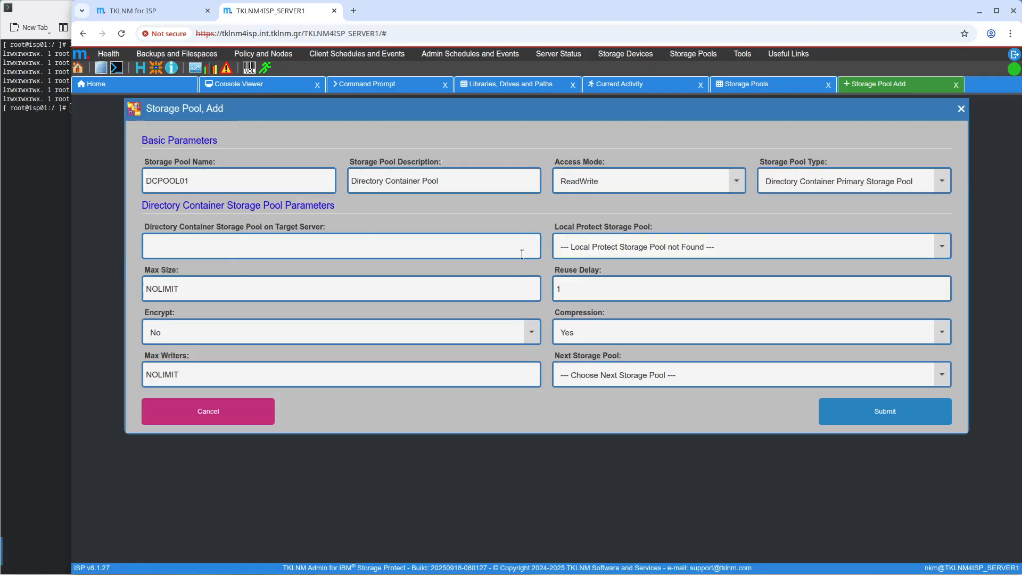
# - Set reuse delay 2, encryption Yes and next pool MSL4048A-LTO-POOL, then submit the pool
pyautogui.doubleClick(580, 291)
pyautogui.write('2')
pyautogui.click(255, 335)
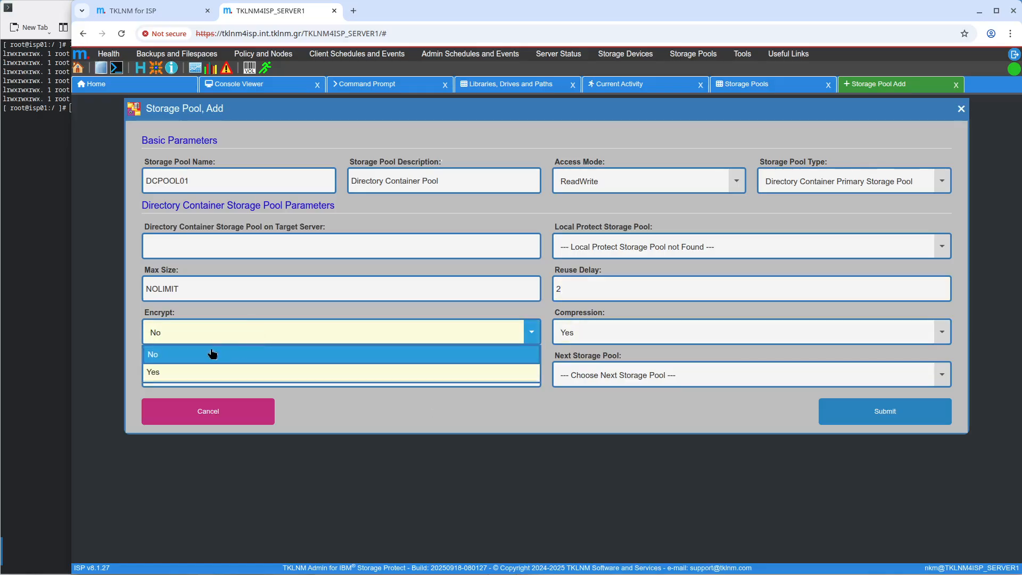
pyautogui.click(154, 373)
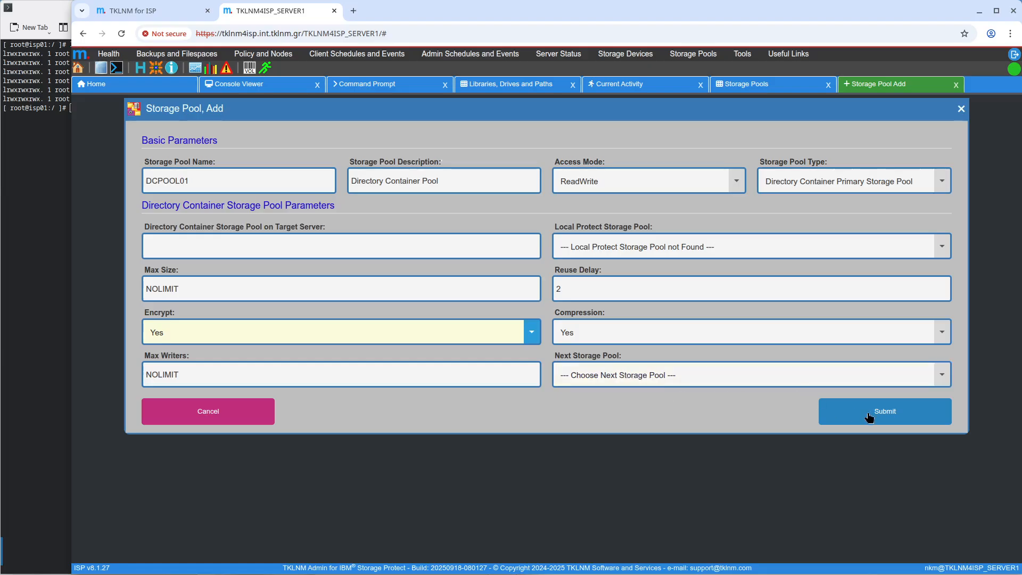
pyautogui.click(651, 379)
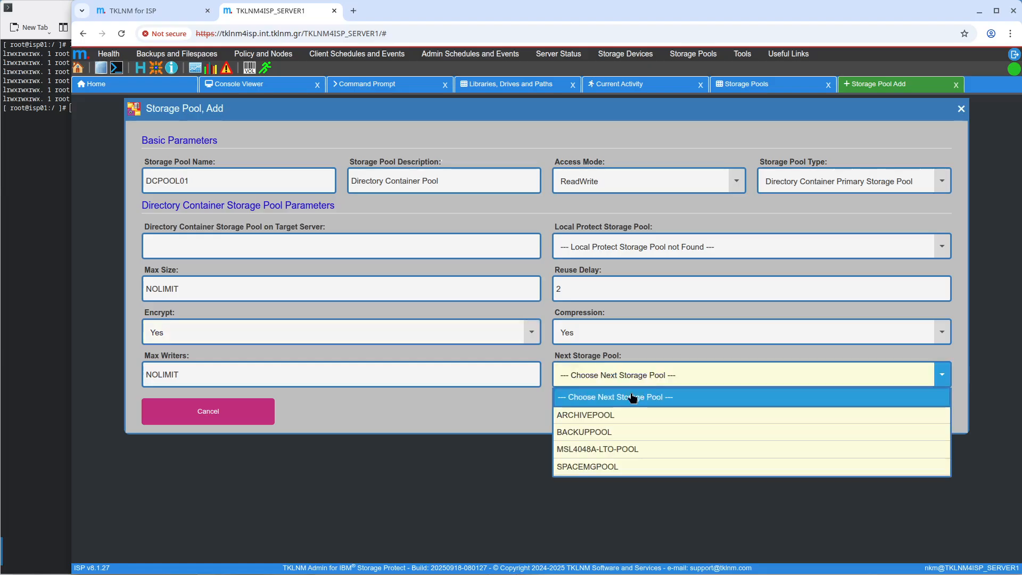
pyautogui.click(585, 450)
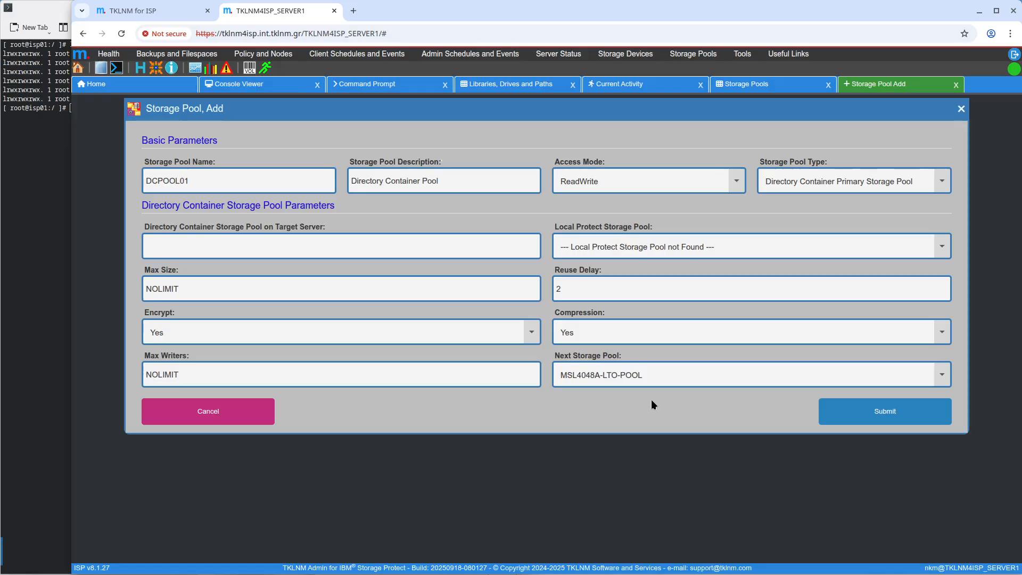
pyautogui.click(842, 416)
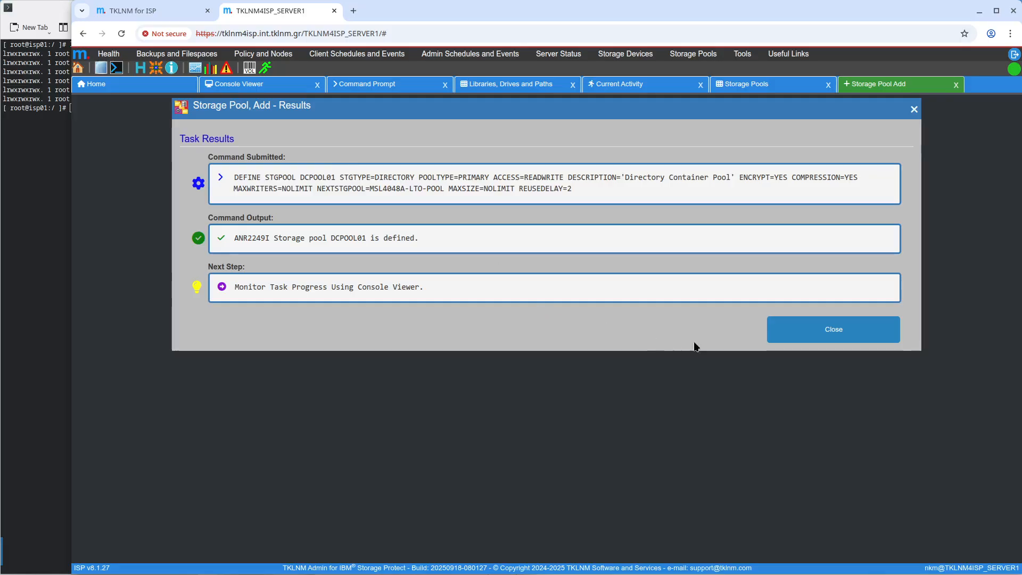
# - Close the DCPOOL01 results and go to the server Command Prompt page
pyautogui.click(801, 331)
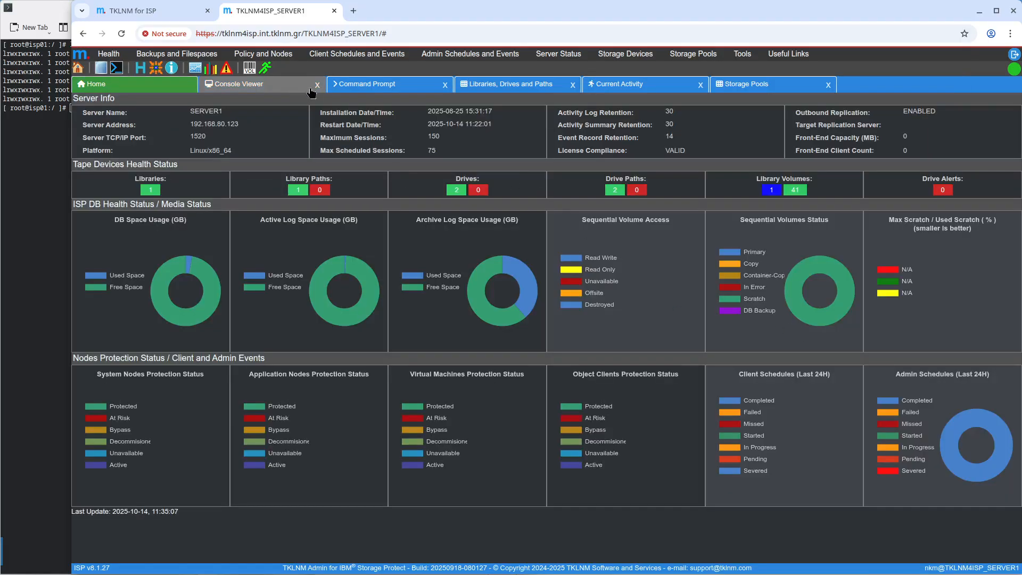
pyautogui.click(382, 93)
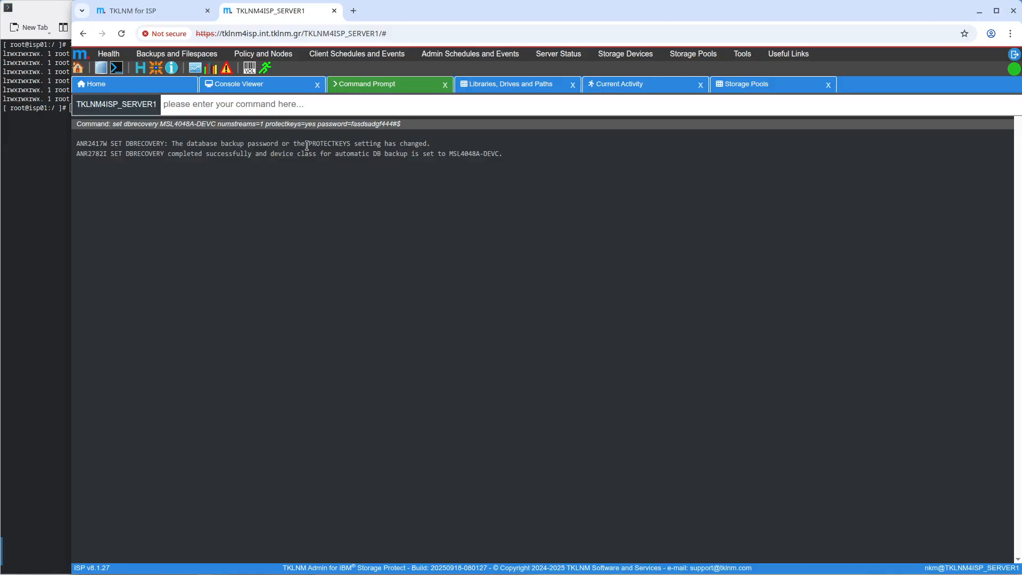
# - Display the command help for DEFINE STGPOOLDIRECTORY
pyautogui.write('set')
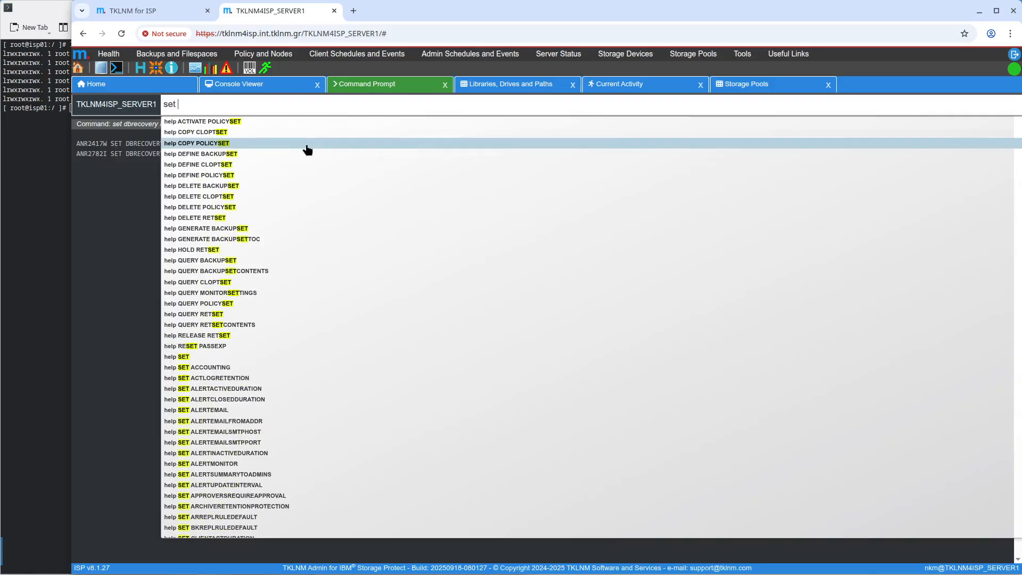
pyautogui.write(' stgp')
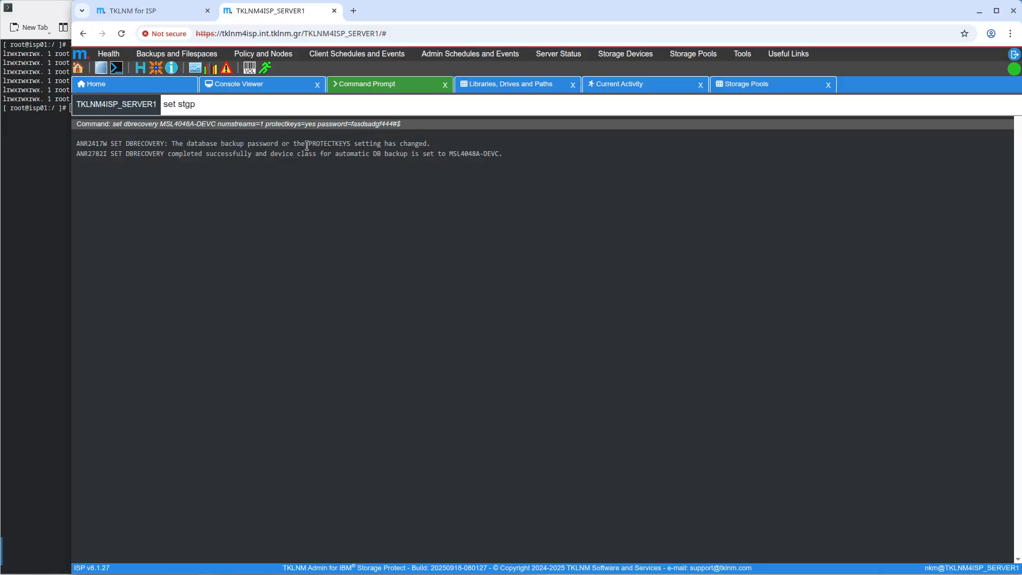
pyautogui.press('BackSpace')
pyautogui.press('BackSpace')
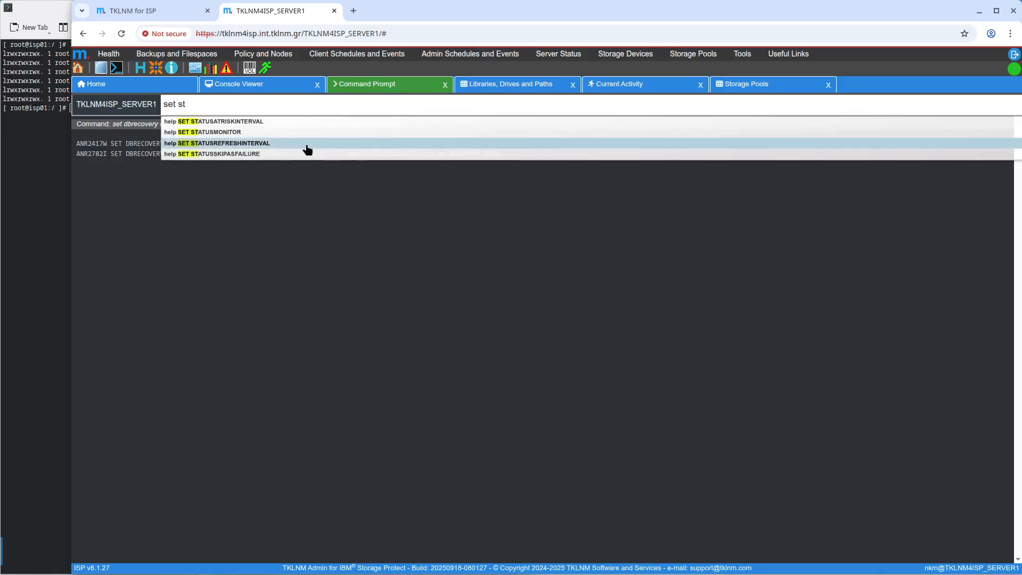
pyautogui.press('BackSpace')
pyautogui.press('BackSpace')
pyautogui.press('BackSpace')
pyautogui.press('BackSpace')
pyautogui.press('BackSpace')
pyautogui.press('BackSpace')
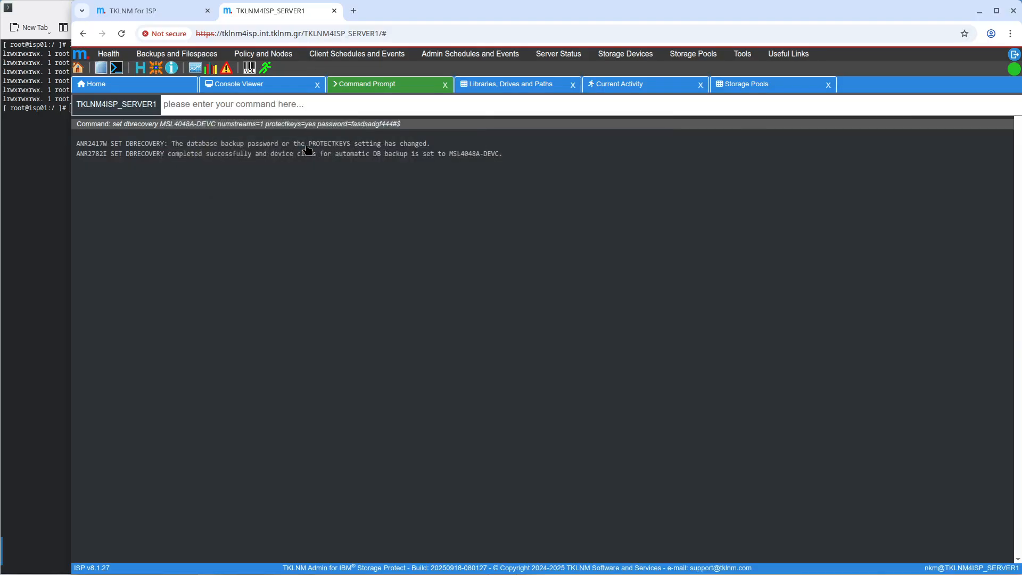
pyautogui.write('define st')
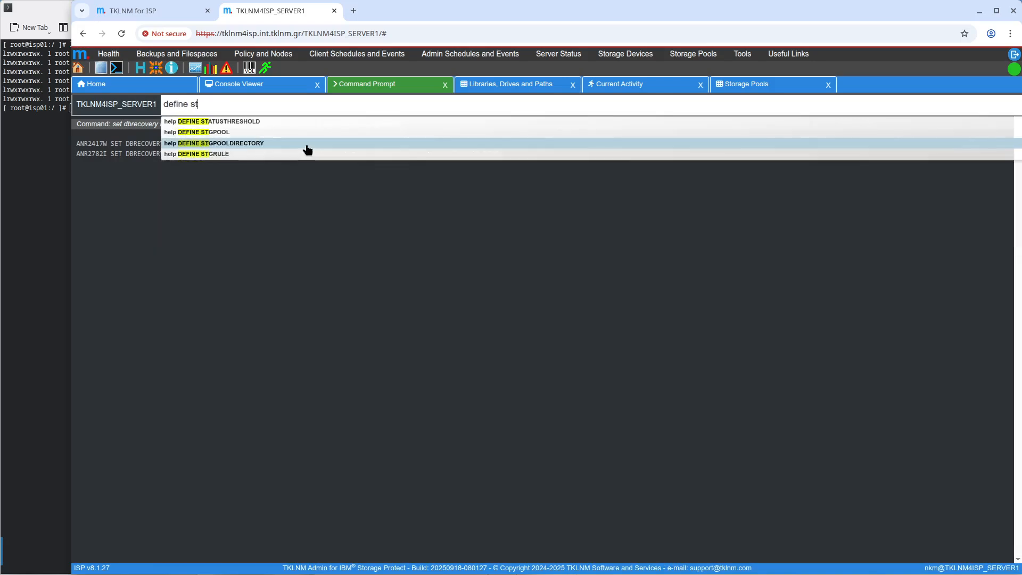
pyautogui.write('gpo')
pyautogui.press('Down')
pyautogui.press('Down')
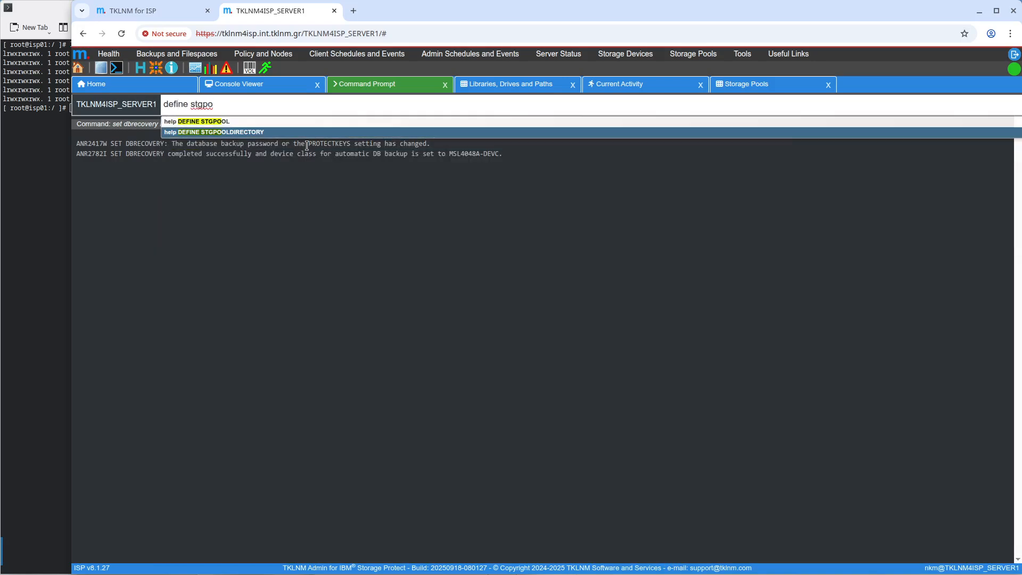
pyautogui.press('Return')
pyautogui.press('Return')
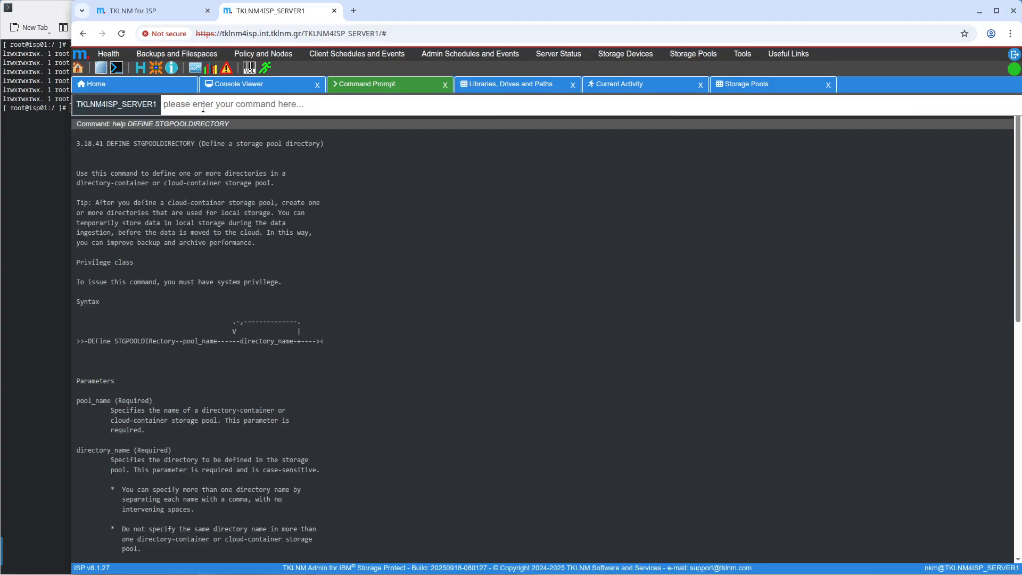
# - Define directories /dcpool01, /dcpool02, /dcpool03 and /dcpool04 in storage pool DCPOOL01
pyautogui.write('defi')
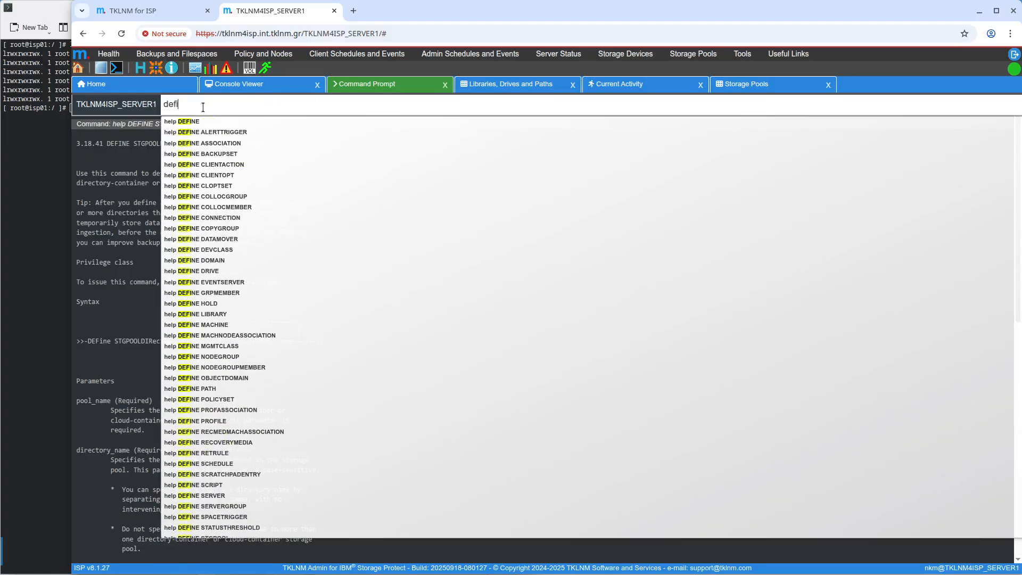
pyautogui.write('ne stgpool')
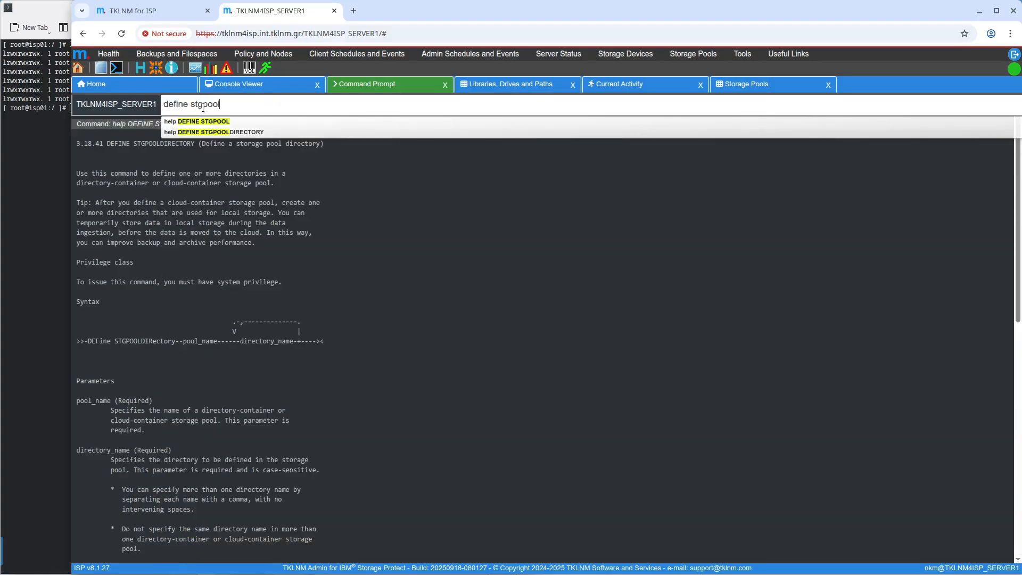
pyautogui.write('directory')
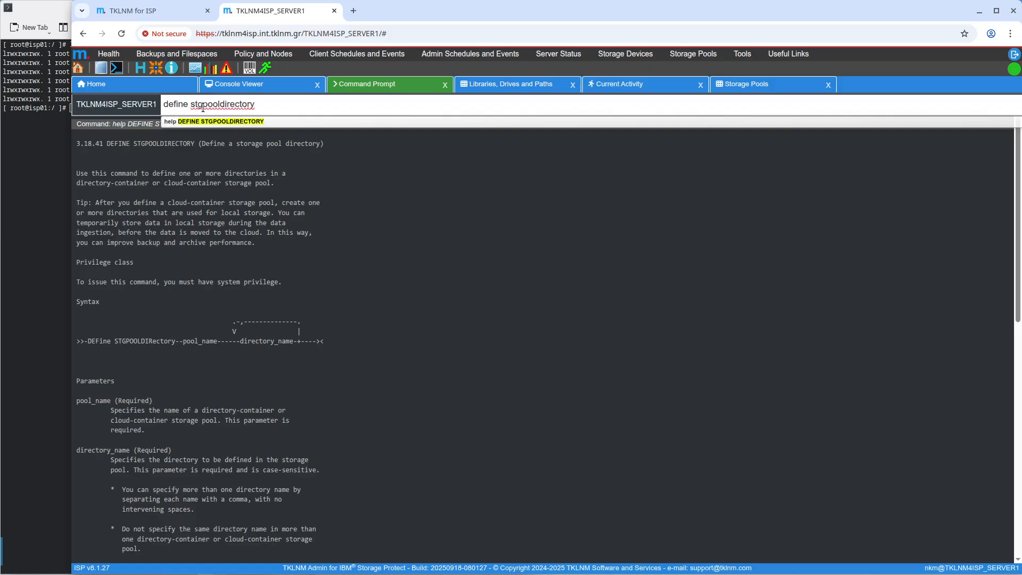
pyautogui.write(' DCPOO')
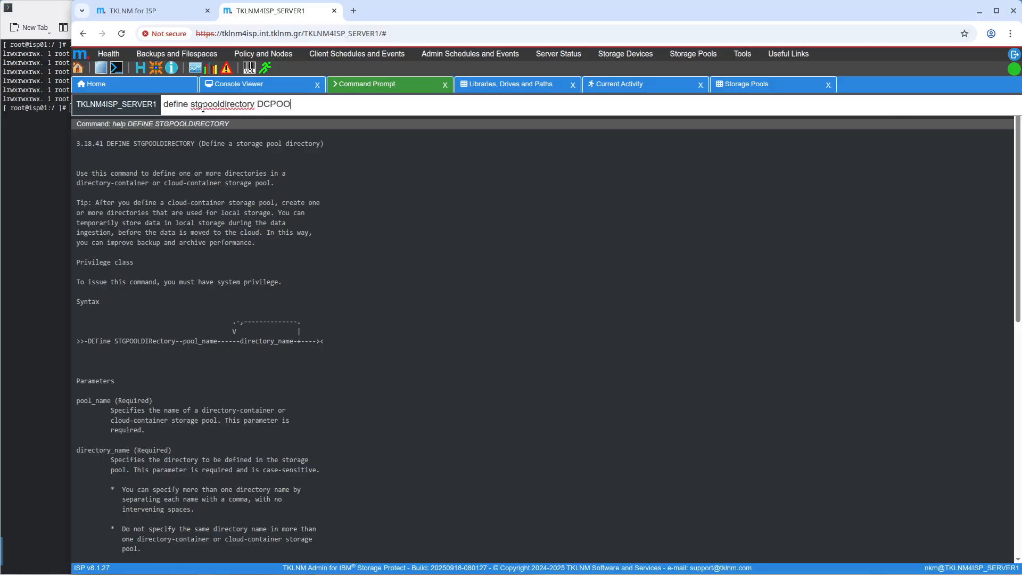
pyautogui.write('L01')
pyautogui.write('dcpool01')
pyautogui.press('Return')
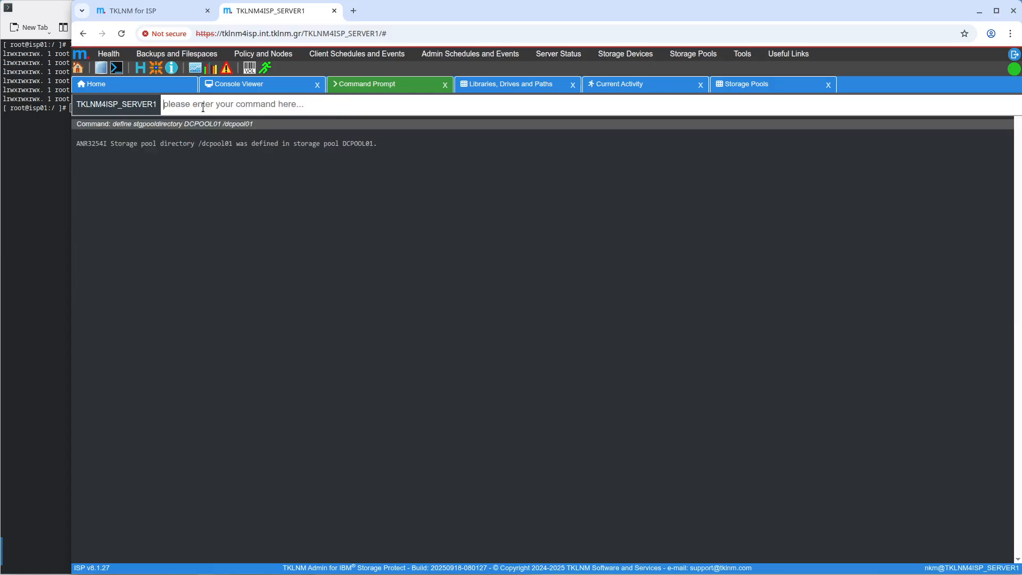
pyautogui.press('Up')
pyautogui.write('2')
pyautogui.press('Return')
pyautogui.press('Up')
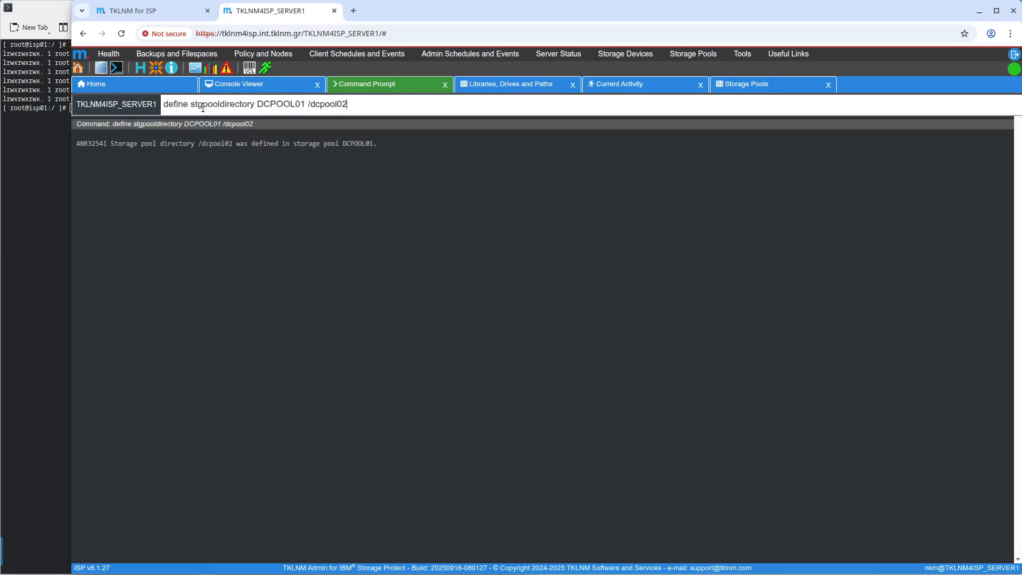
pyautogui.press('BackSpace')
pyautogui.write('3')
pyautogui.press('Return')
pyautogui.press('Up')
pyautogui.write('4')
pyautogui.press('Return')
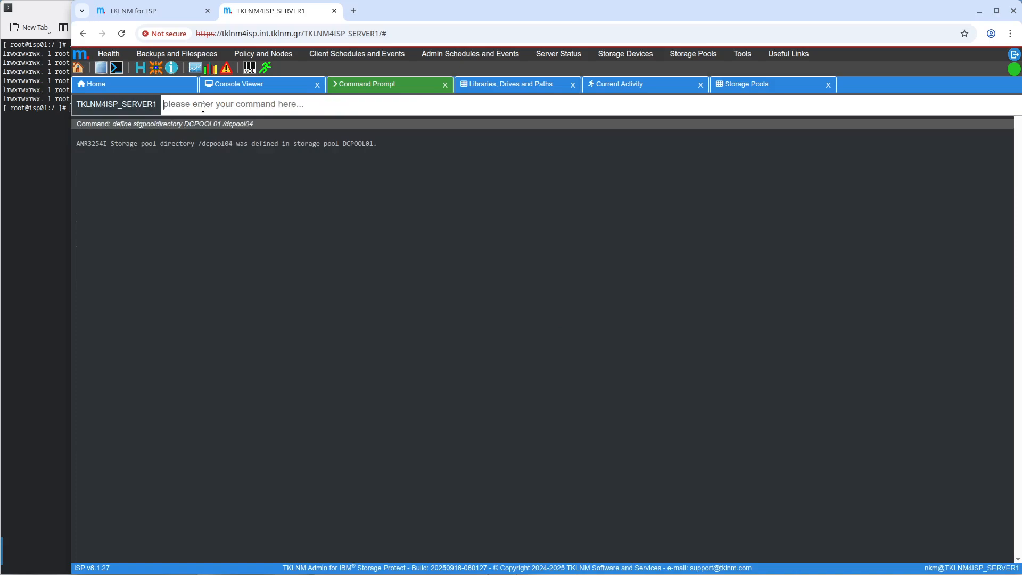
pyautogui.click(630, 55)
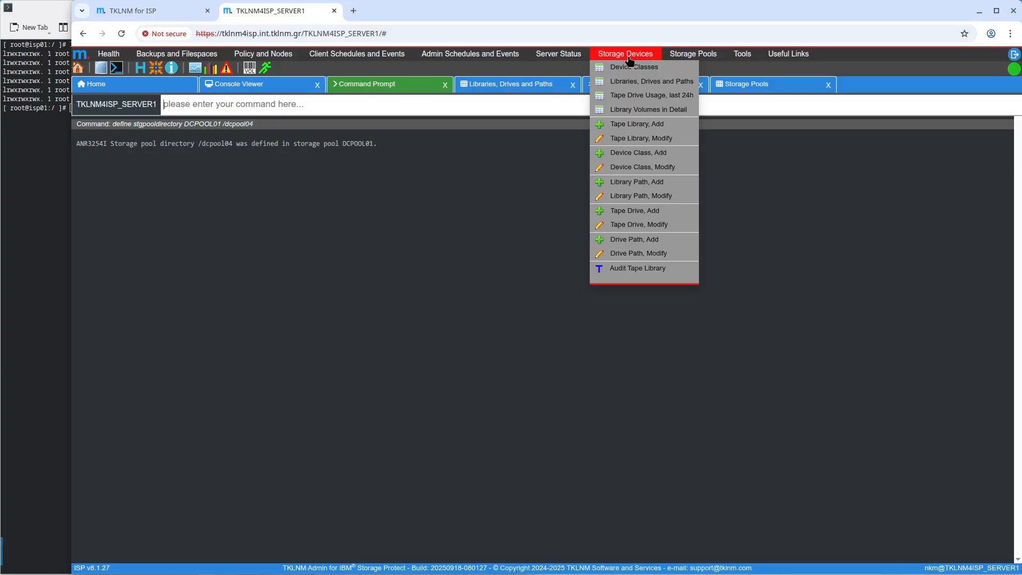
# - Review the Storage Pools report for DCPOOL01's four directories and confirm Current Activity shows nothing running
pyautogui.moveTo(678, 57)
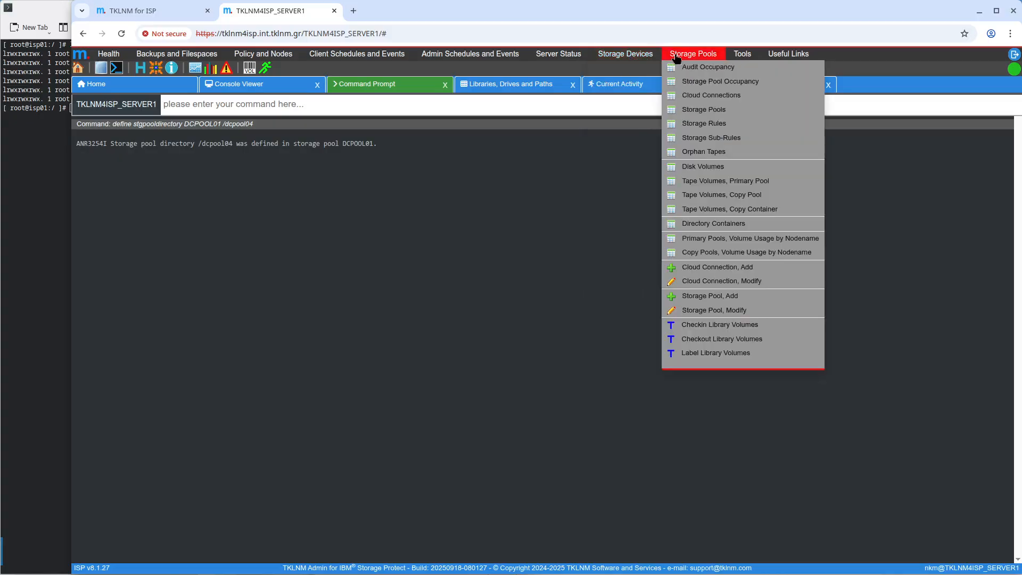
pyautogui.click(697, 110)
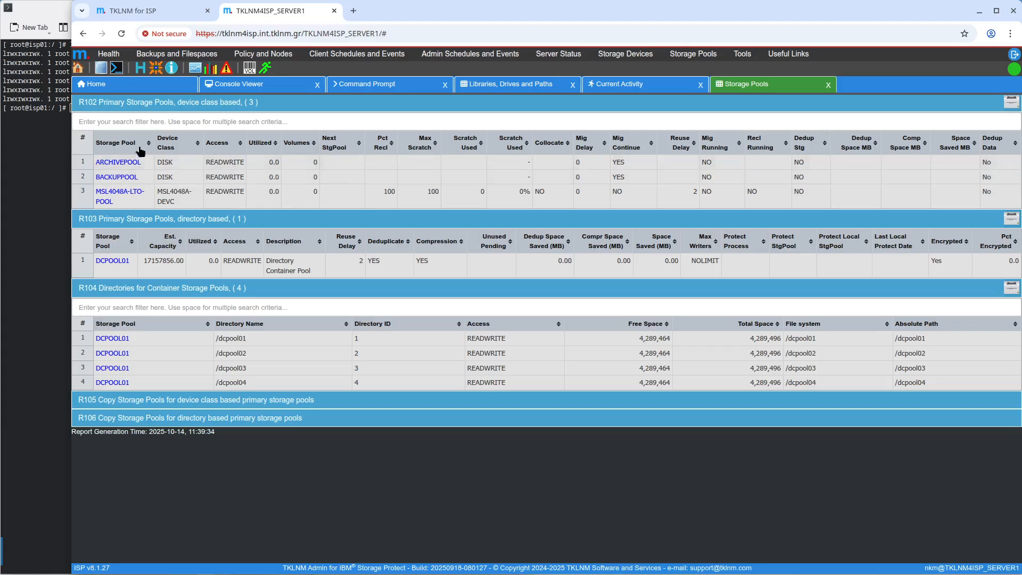
pyautogui.click(267, 67)
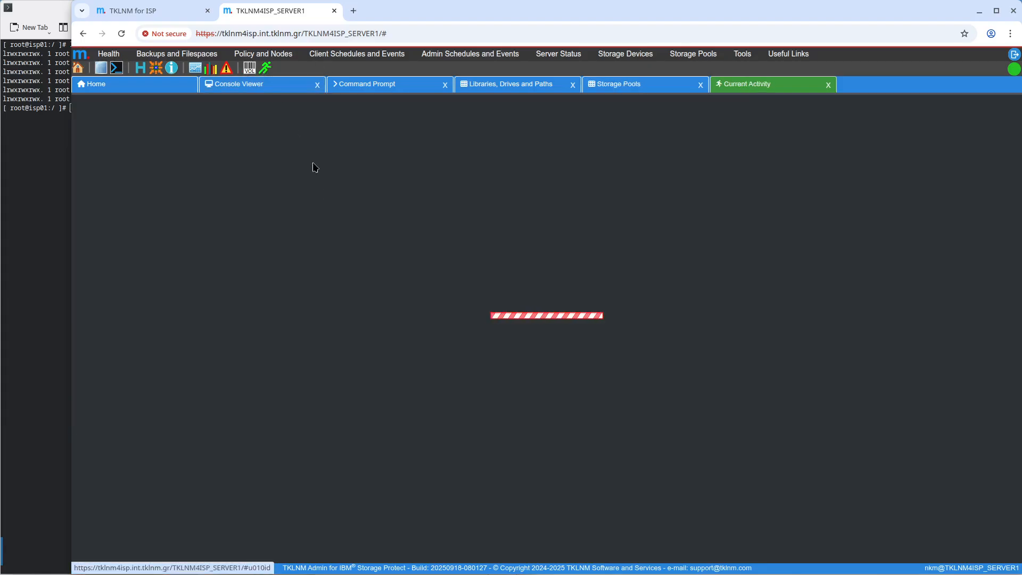
# - Show the Console Viewer log and highlight the full database backup completion message
pyautogui.click(133, 84)
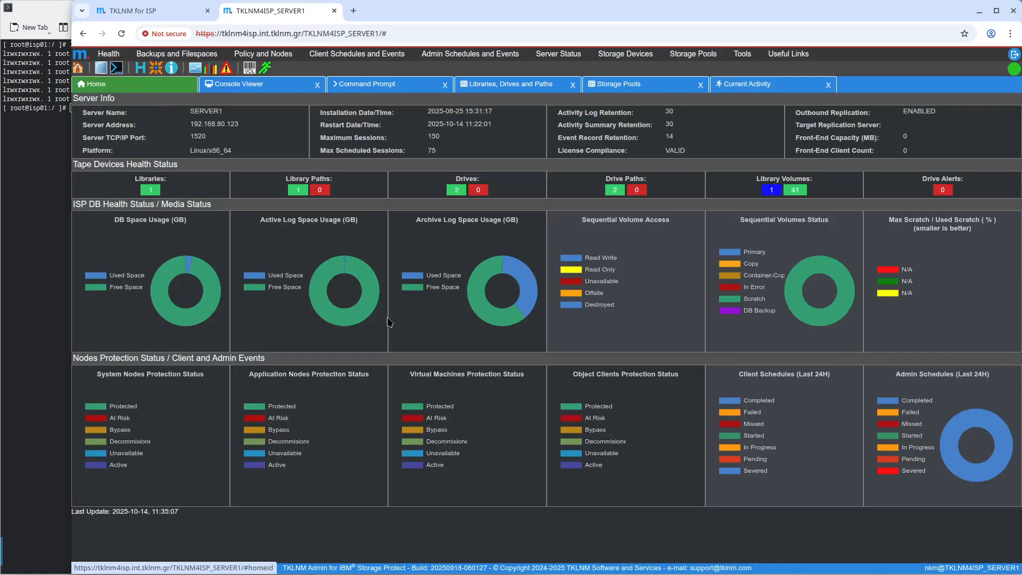
pyautogui.click(258, 86)
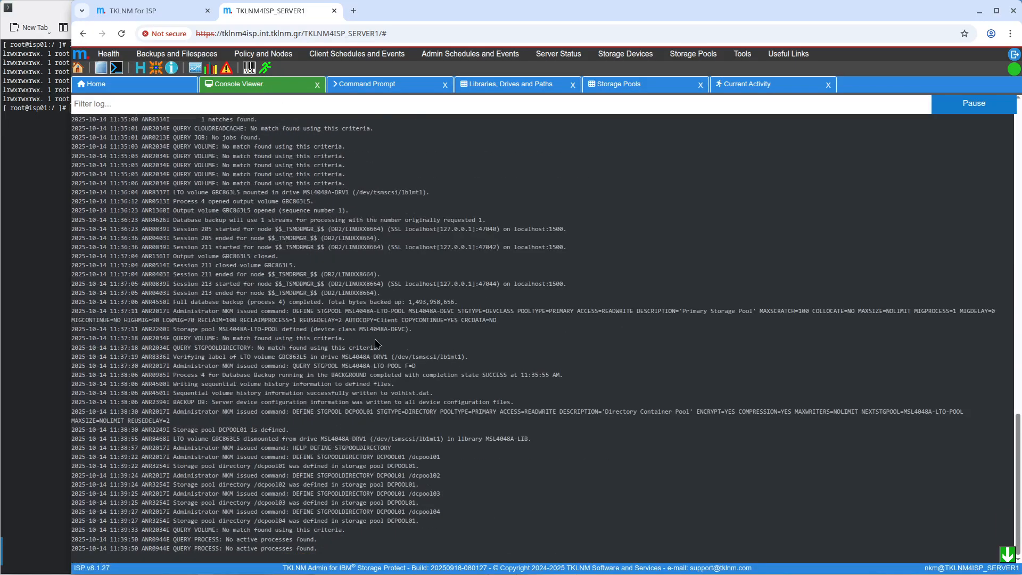
pyautogui.moveTo(188, 302); pyautogui.dragTo(443, 302)
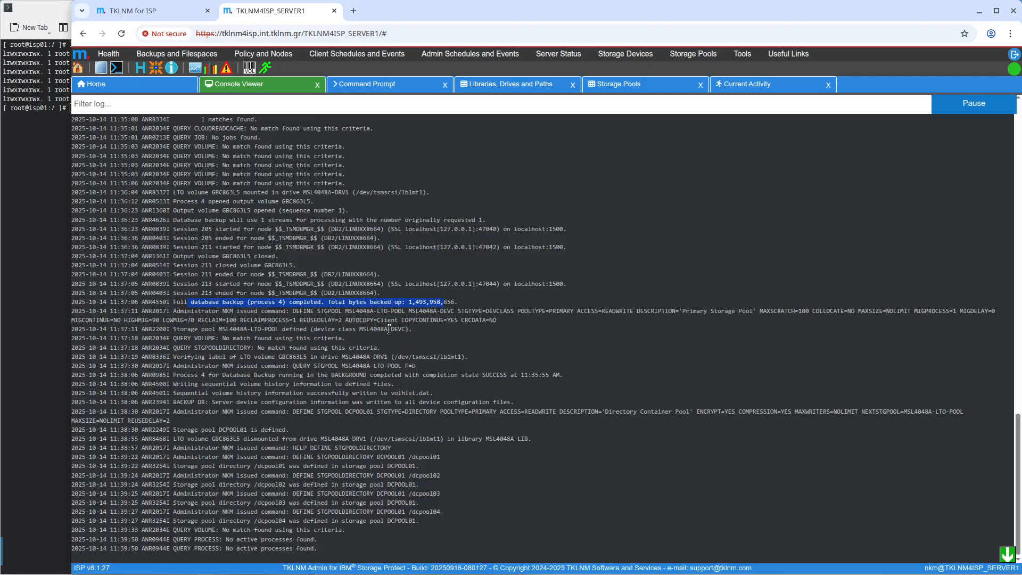
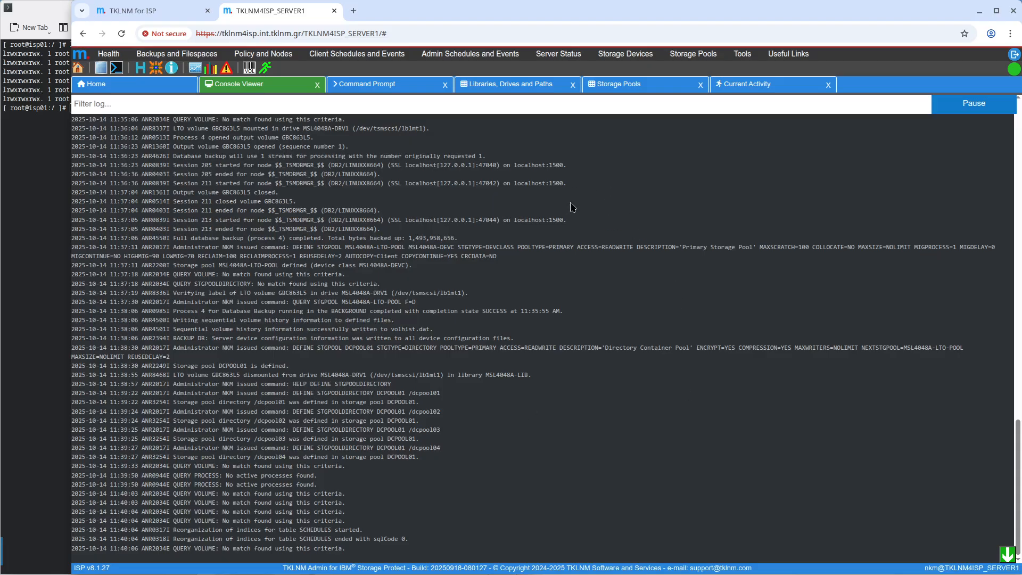
# - Open the Storage Pools menu in the top menu bar
pyautogui.click(693, 54)
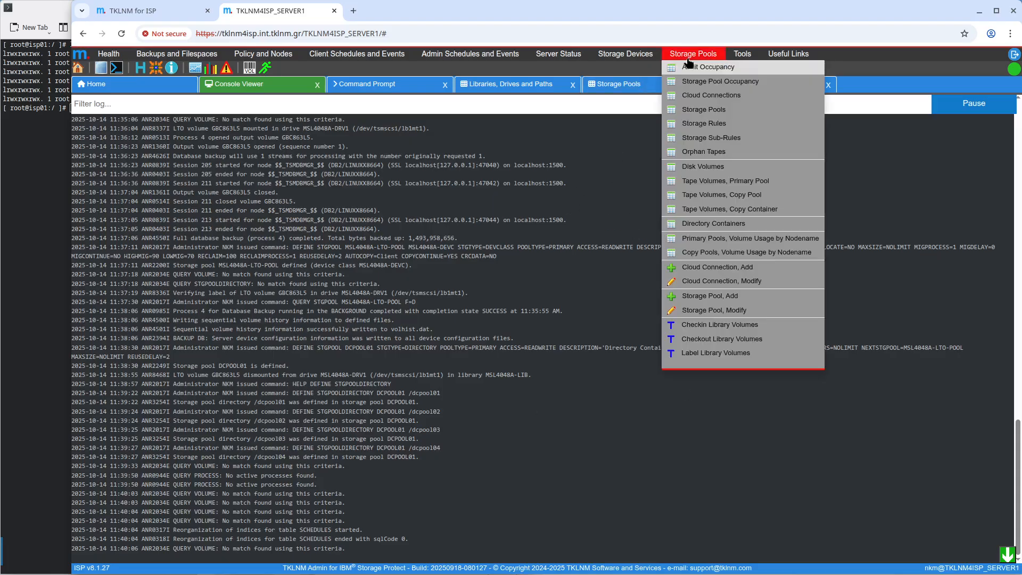
# - Add storage pool COPY-DCPOOL01, described 'Copy Container Storage Pool', as Copy Container type on MSL4048A-DEVC
pyautogui.click(694, 296)
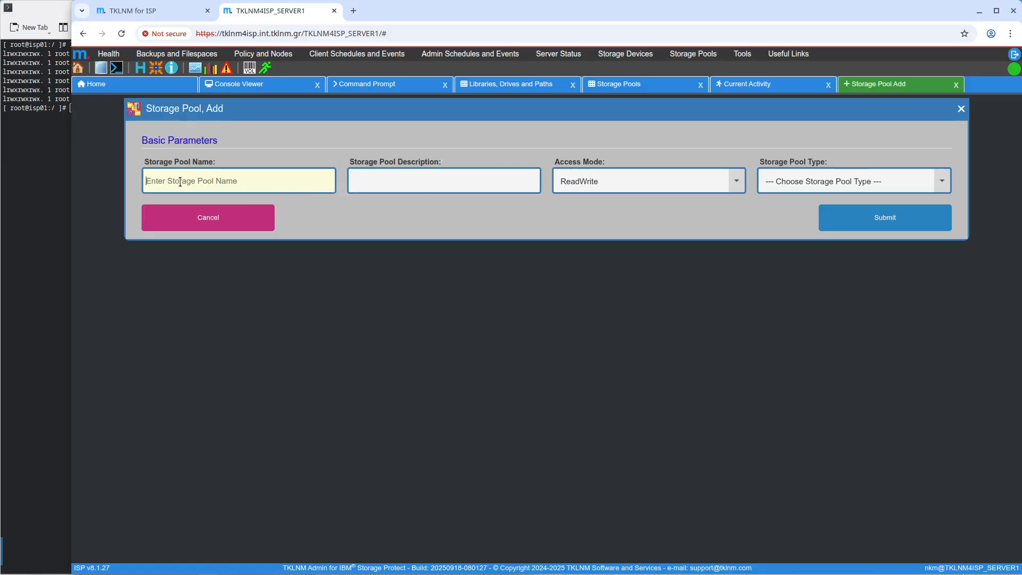
pyautogui.write('COPY-DCPOOL01')
pyautogui.click(403, 183)
pyautogui.write('Copy Cont')
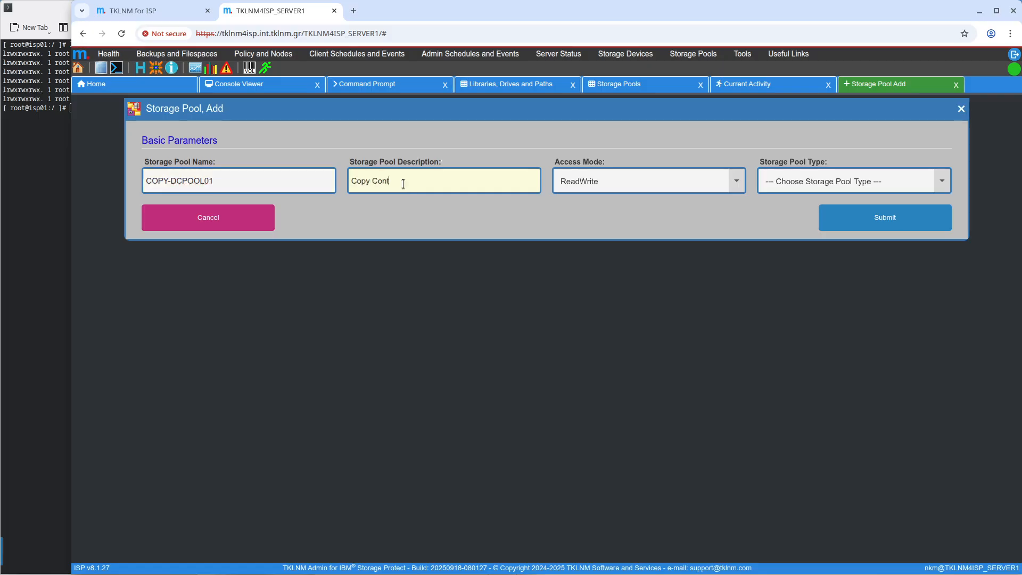
pyautogui.write('ainer Storage Pool')
pyautogui.click(797, 192)
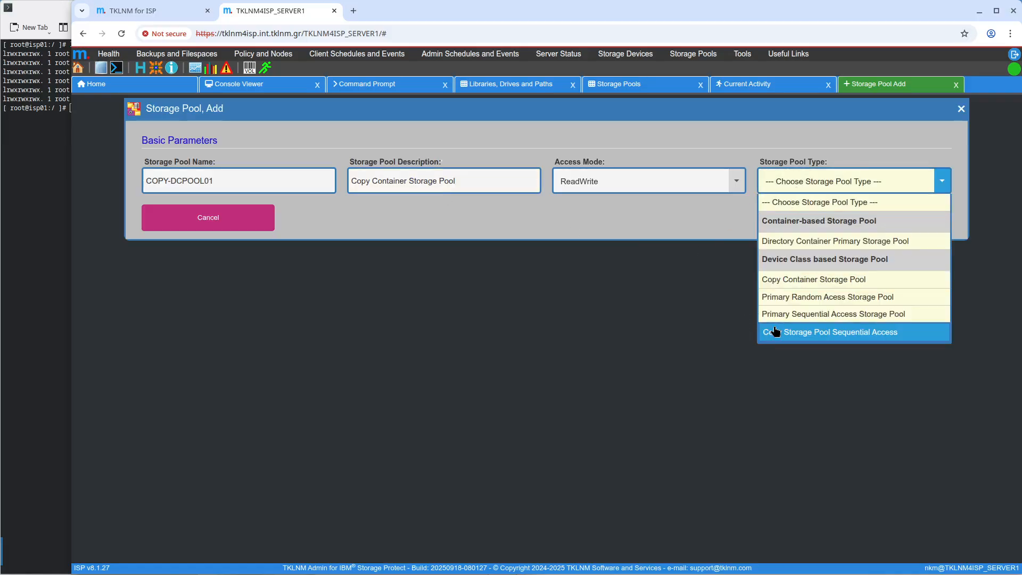
pyautogui.click(790, 280)
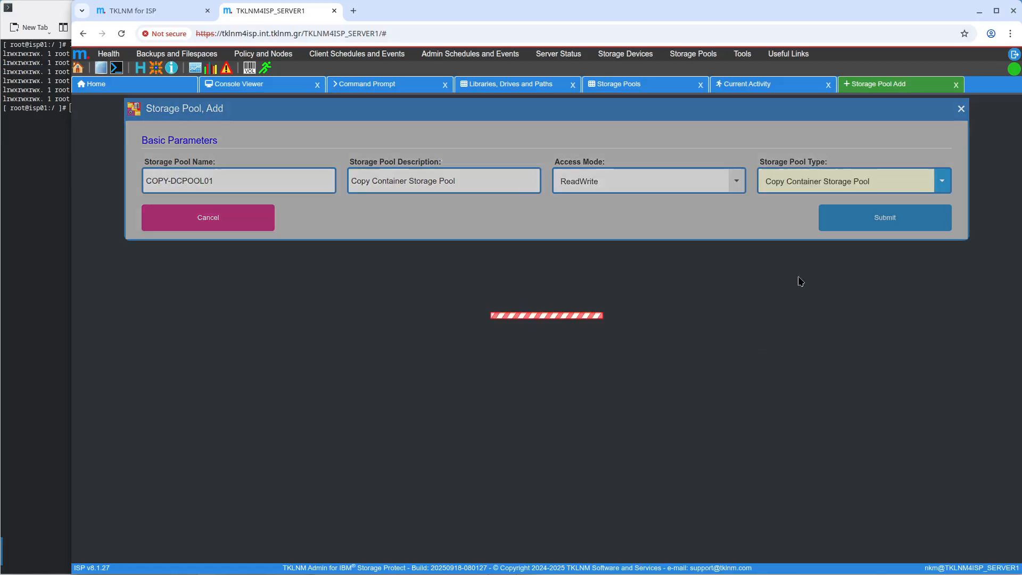
pyautogui.click(208, 248)
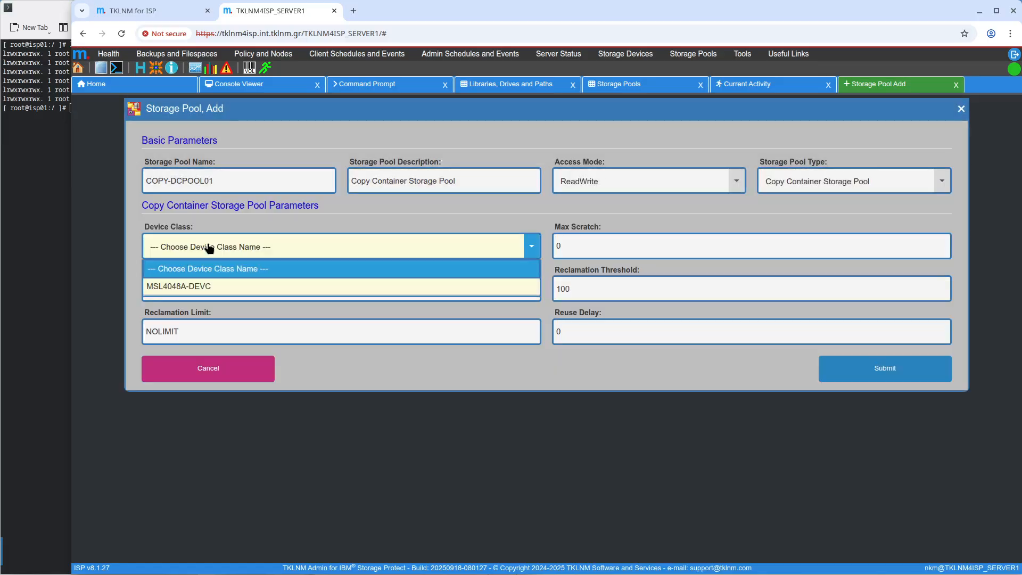
pyautogui.click(197, 286)
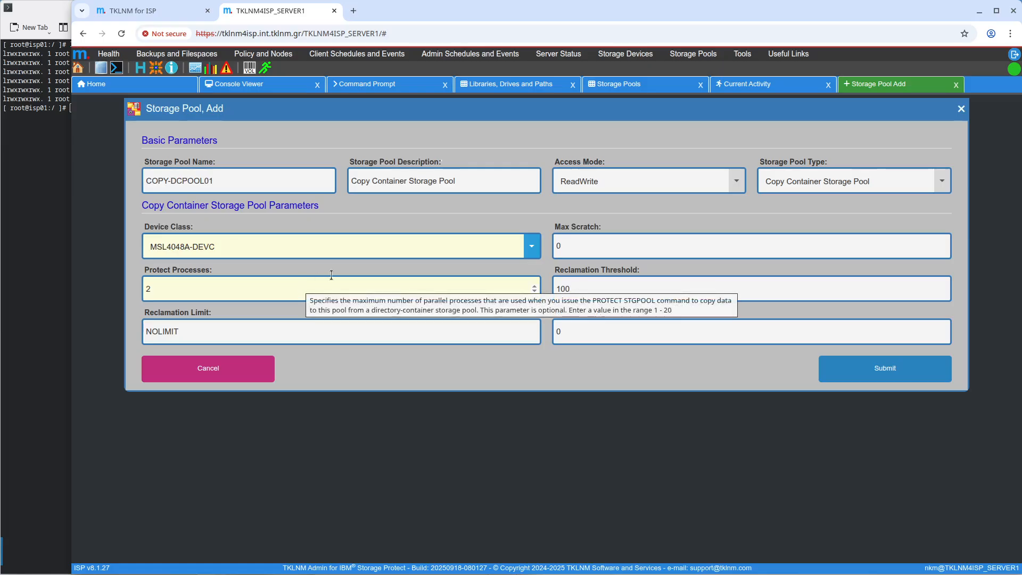
# - Set Max Scratch to 100 and Reuse Delay to 2, submit the pool, and close the results
pyautogui.click(612, 245)
pyautogui.write('100')
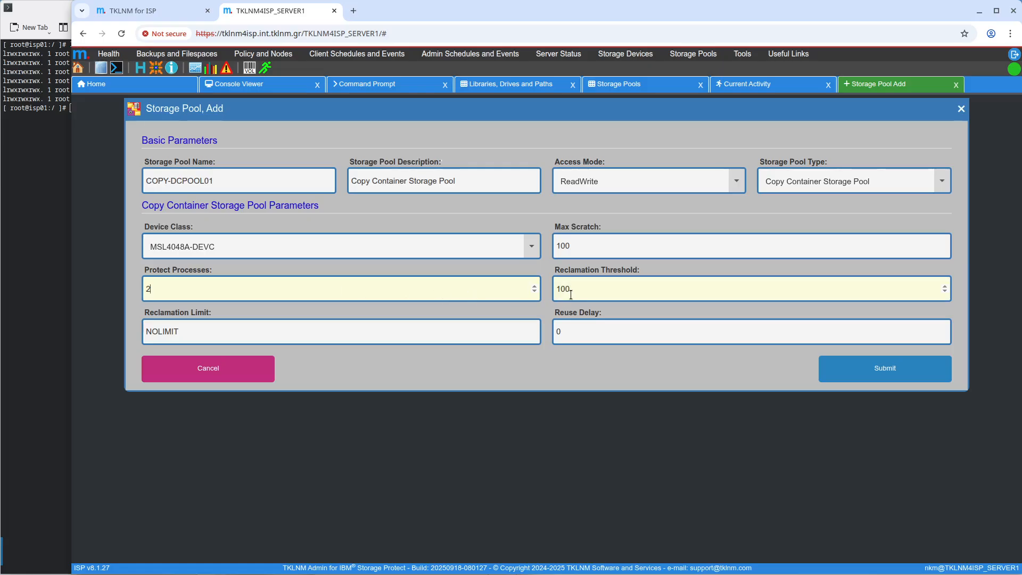
pyautogui.doubleClick(593, 334)
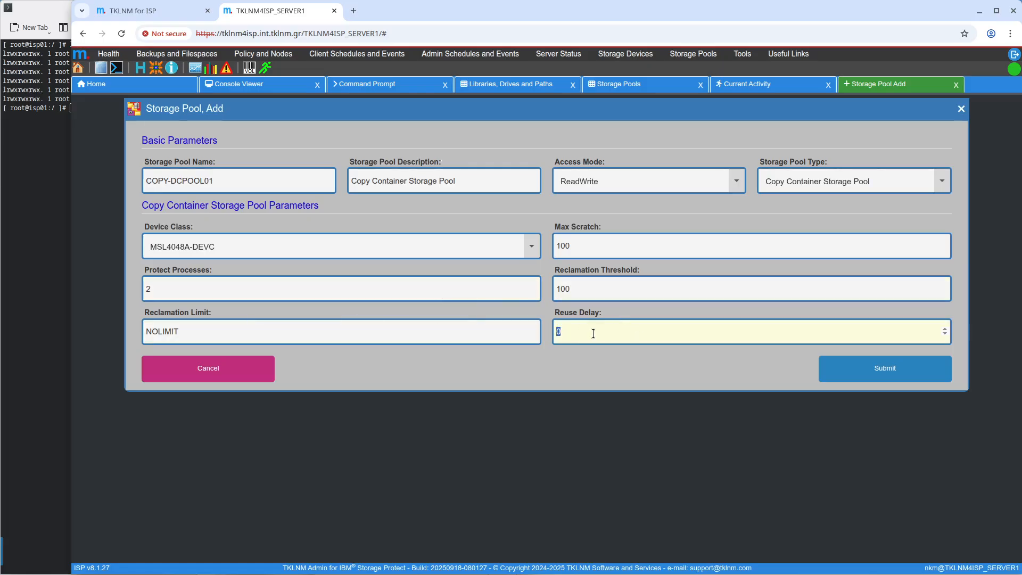
pyautogui.write('2')
pyautogui.click(863, 371)
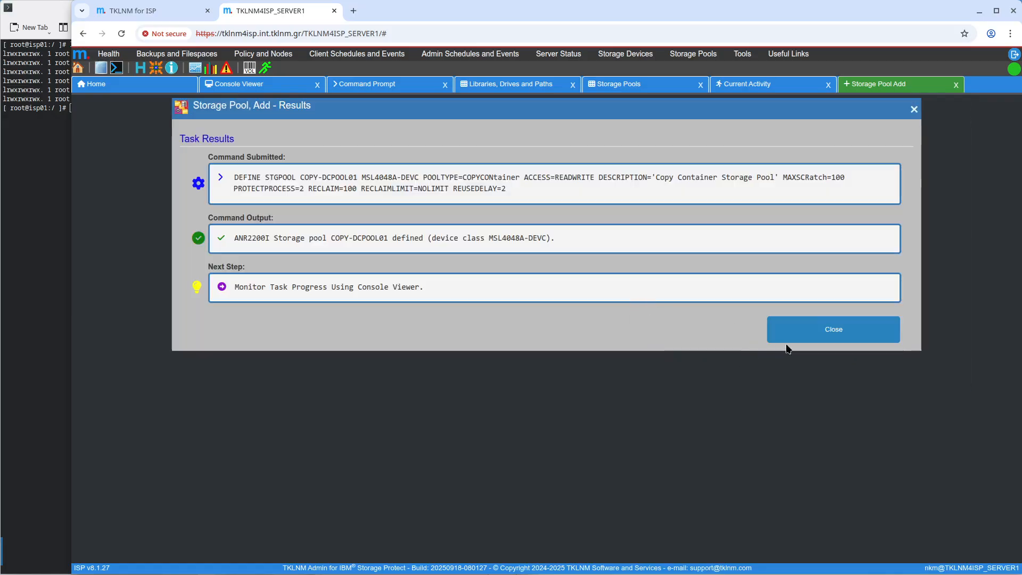
pyautogui.click(789, 331)
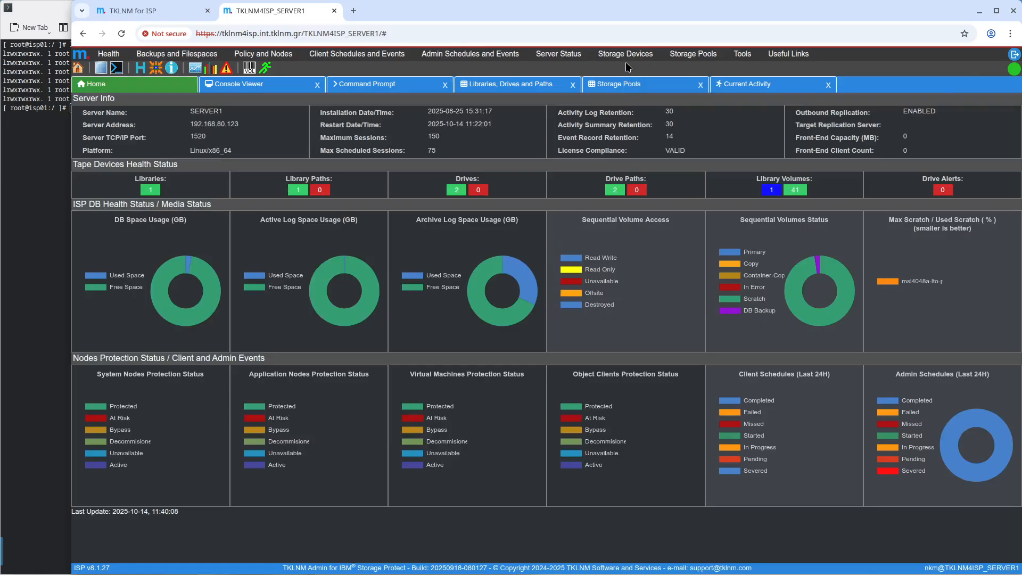
# - Open the Storage Pools report listing COPY-DCPOOL01
pyautogui.click(620, 57)
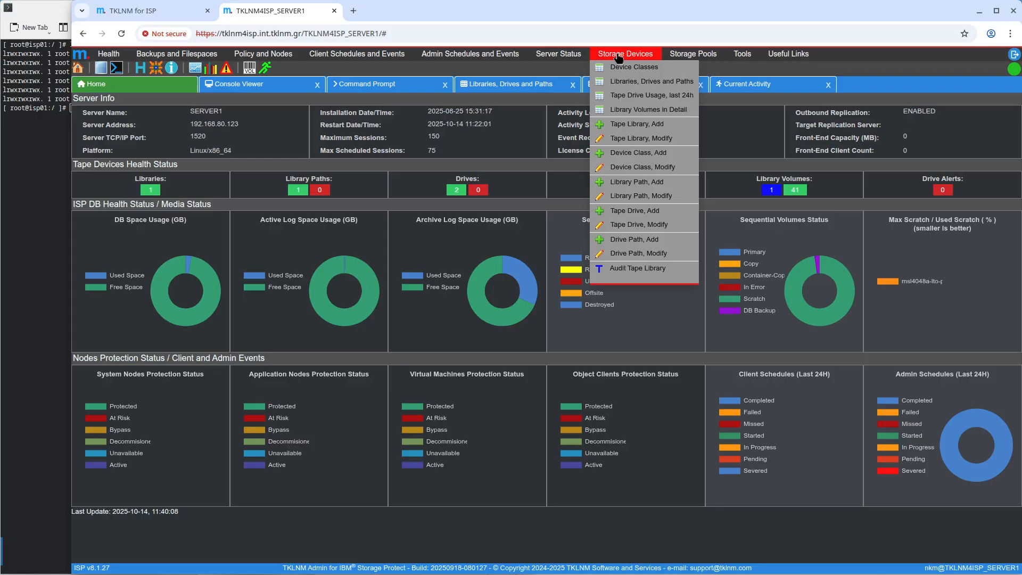
pyautogui.moveTo(673, 56)
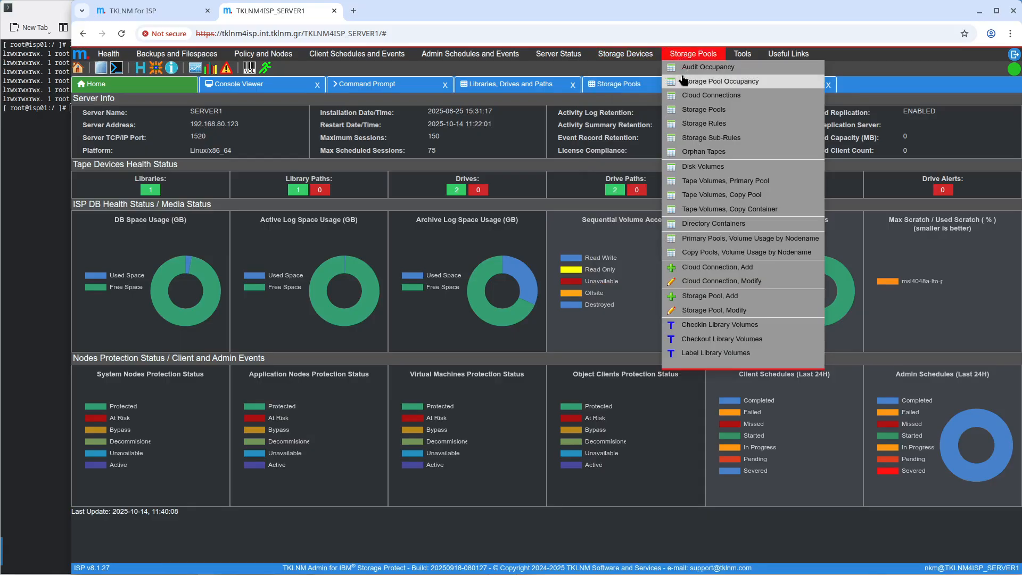
pyautogui.click(690, 110)
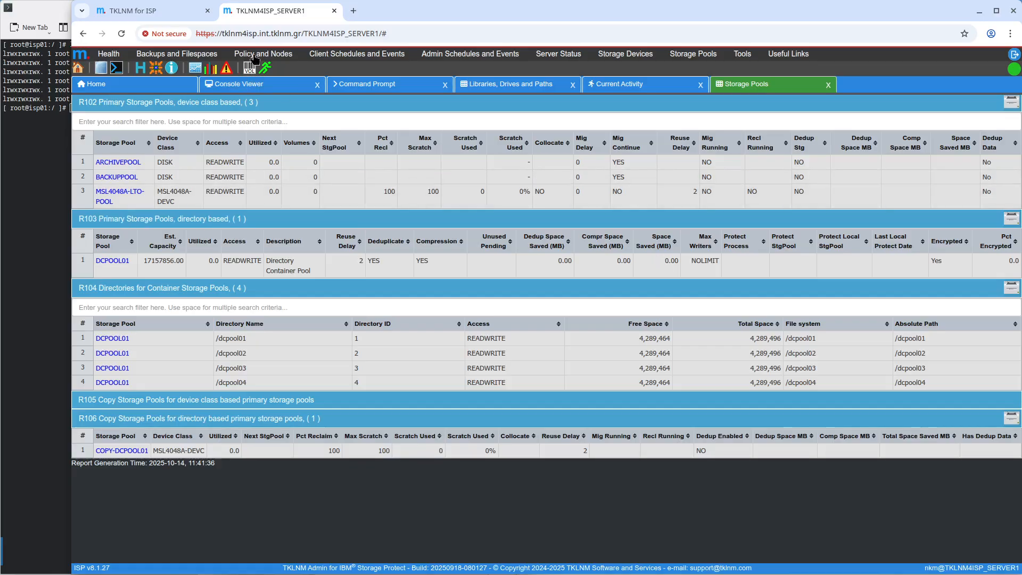
# - Open the Policy Settings report showing domain STANDARD, then the Backup Policy Add/Modify form
pyautogui.click(255, 55)
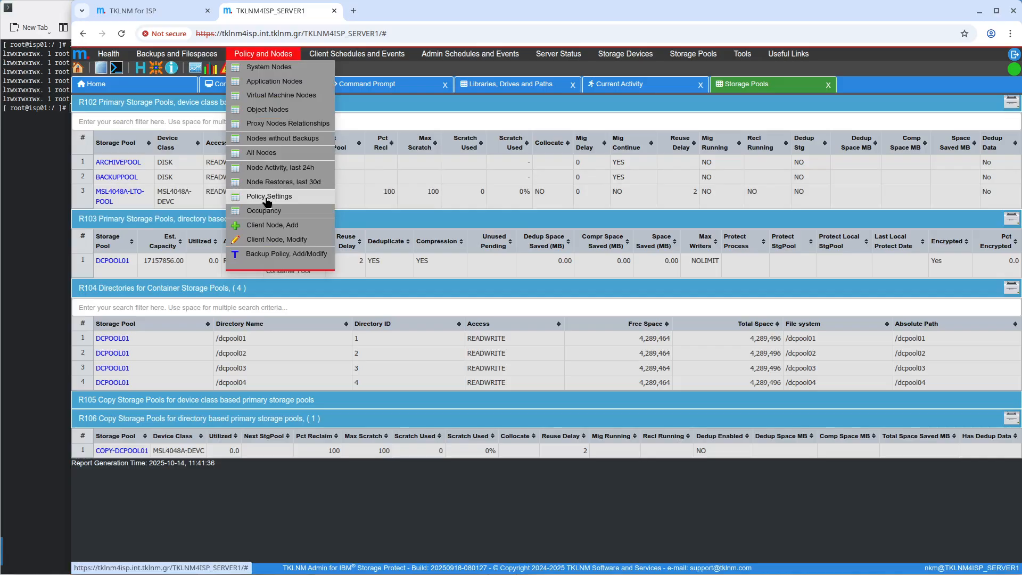
pyautogui.click(267, 198)
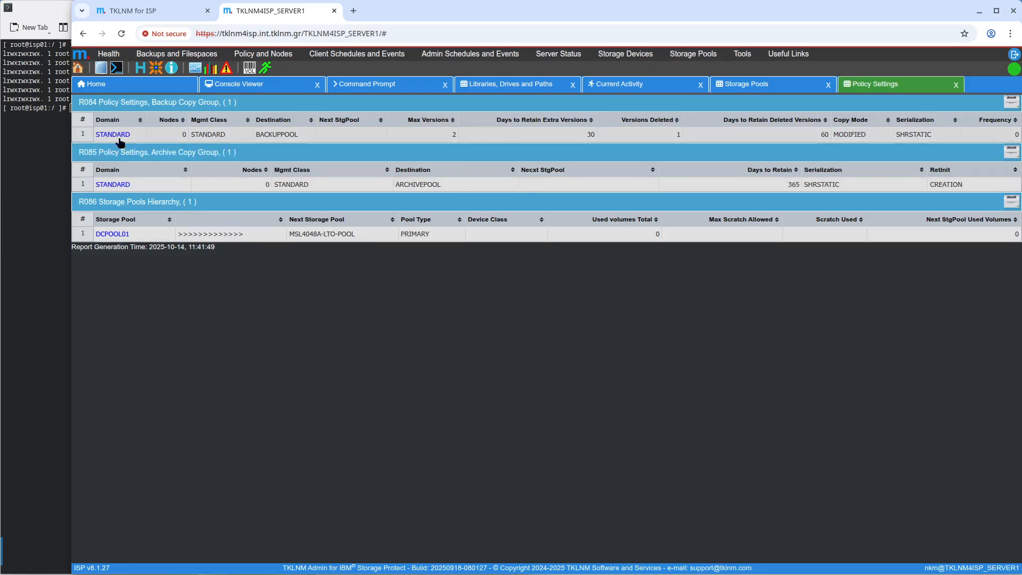
pyautogui.moveTo(255, 54)
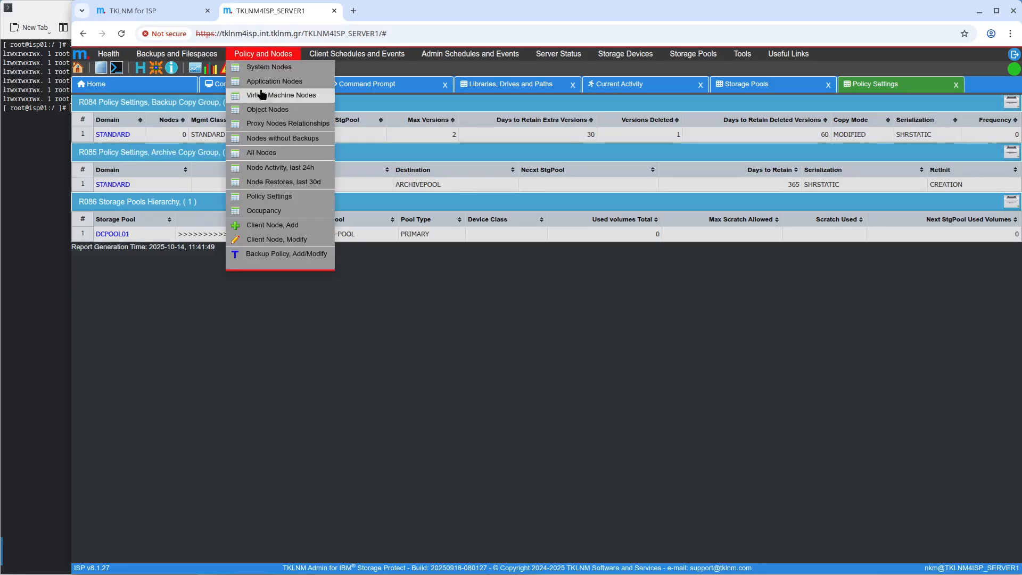
pyautogui.click(253, 255)
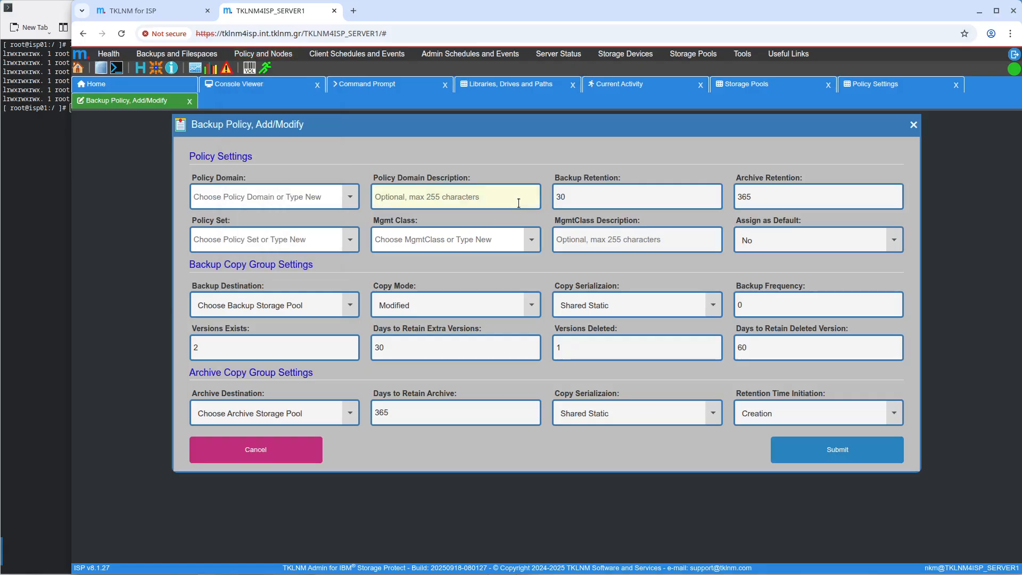
# - Enter policy domain LNX-PD with description 'Linux Servers'
pyautogui.click(232, 196)
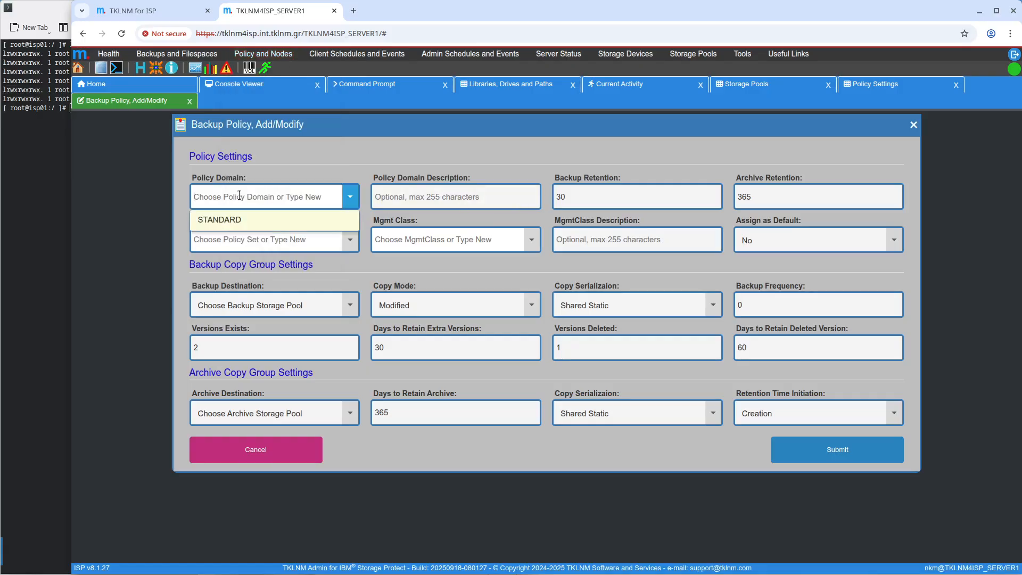
pyautogui.write('LN')
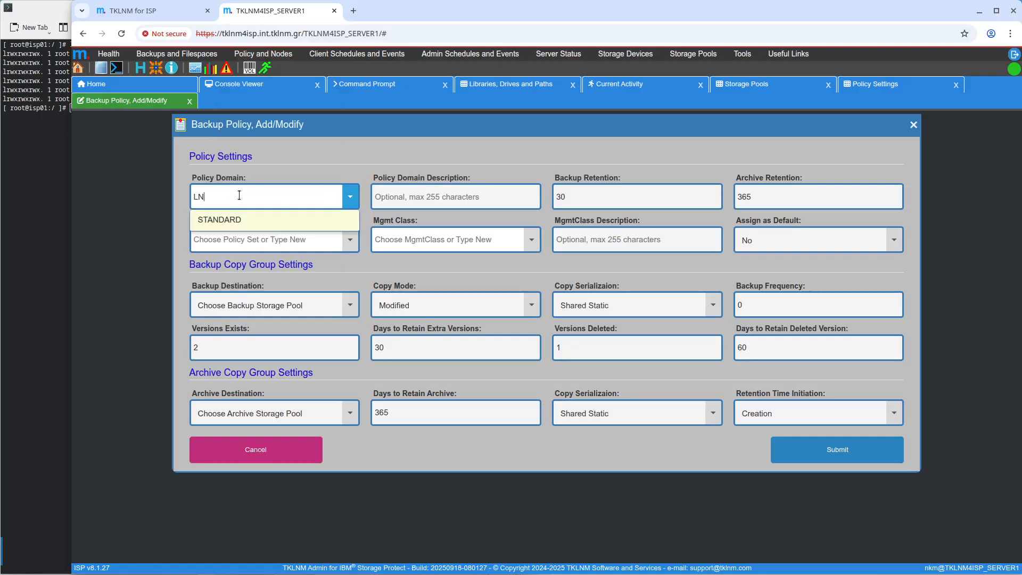
pyautogui.write('X-PD')
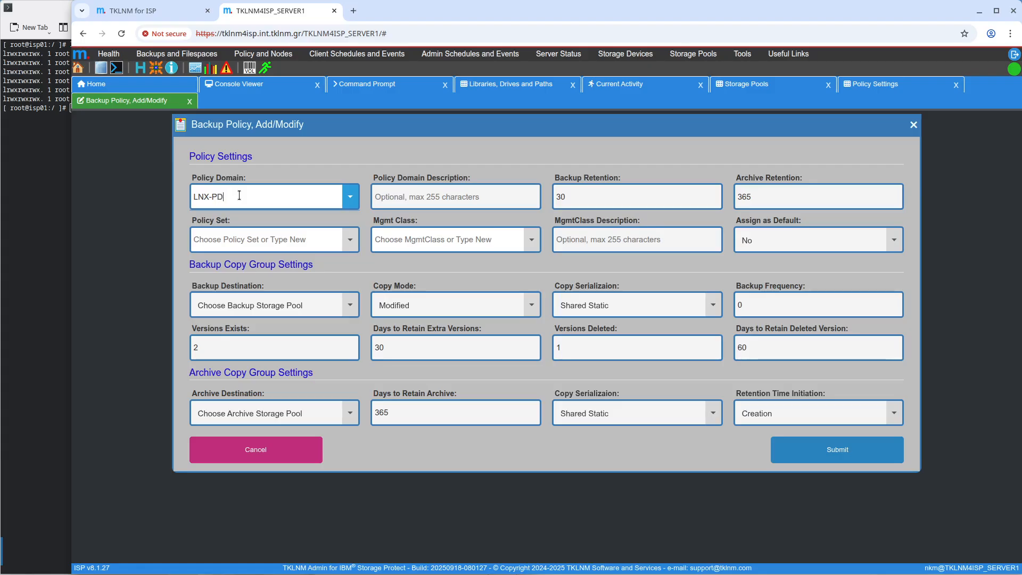
pyautogui.click(389, 205)
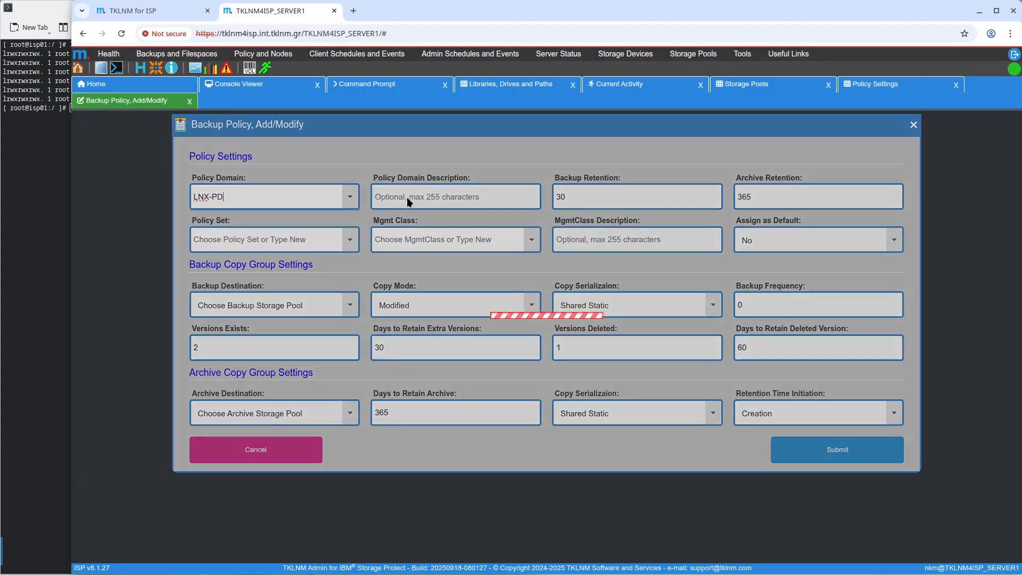
pyautogui.write('Li')
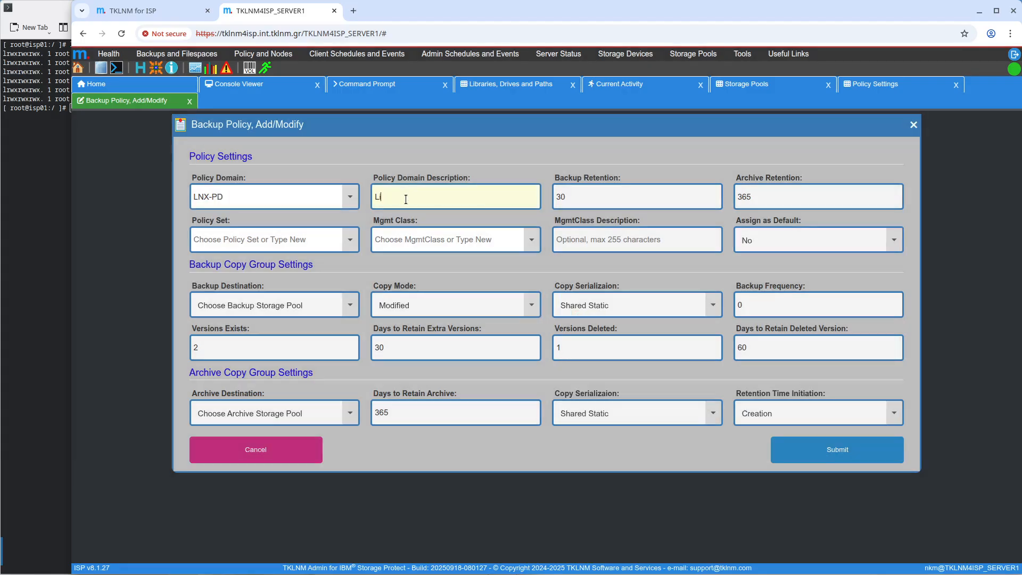
pyautogui.write('nux Servers')
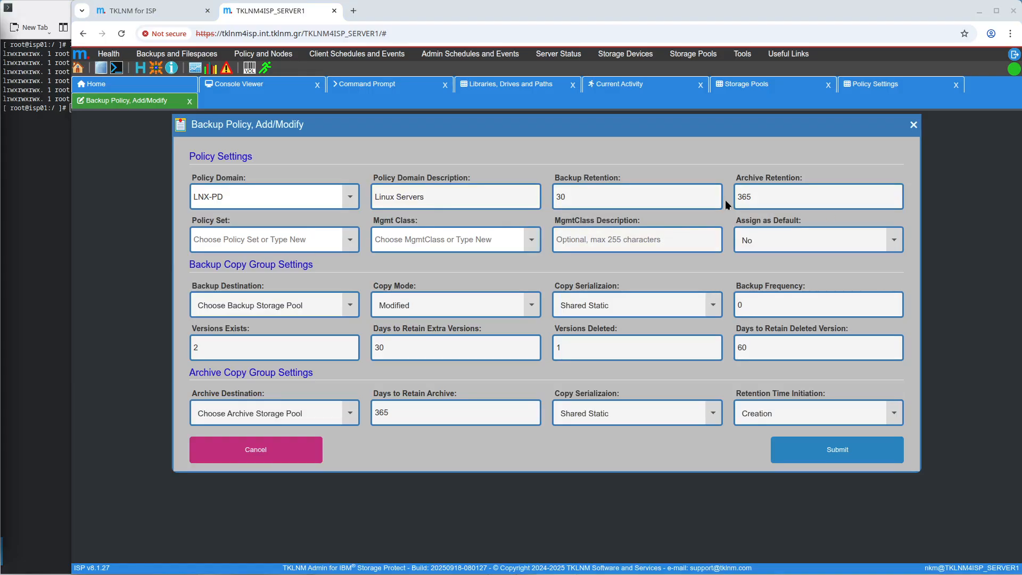
# - Add policy set LNX-PS and default management class LNX-MGMT described 'Linux Servers'
pyautogui.click(208, 236)
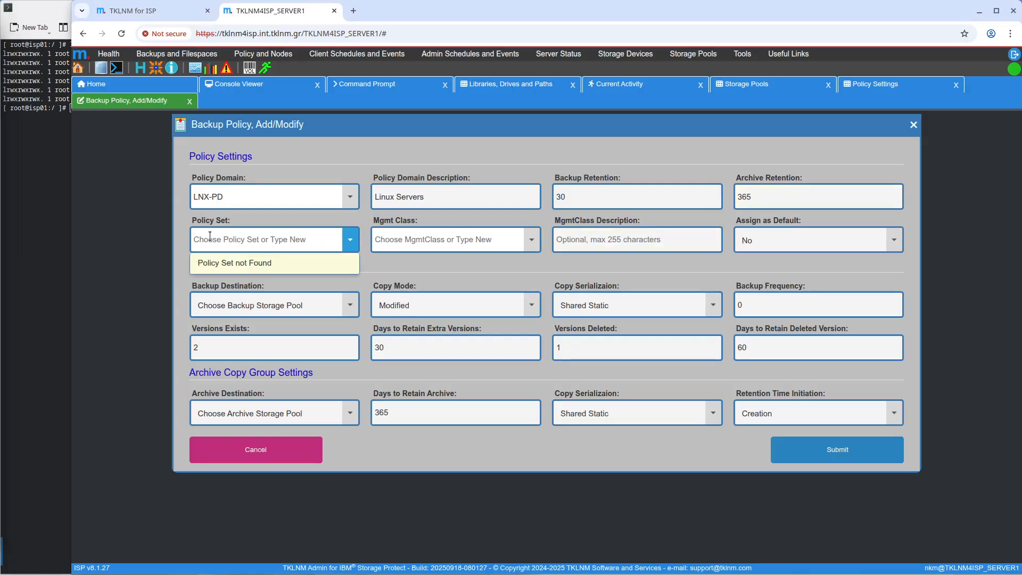
pyautogui.write('LNX-')
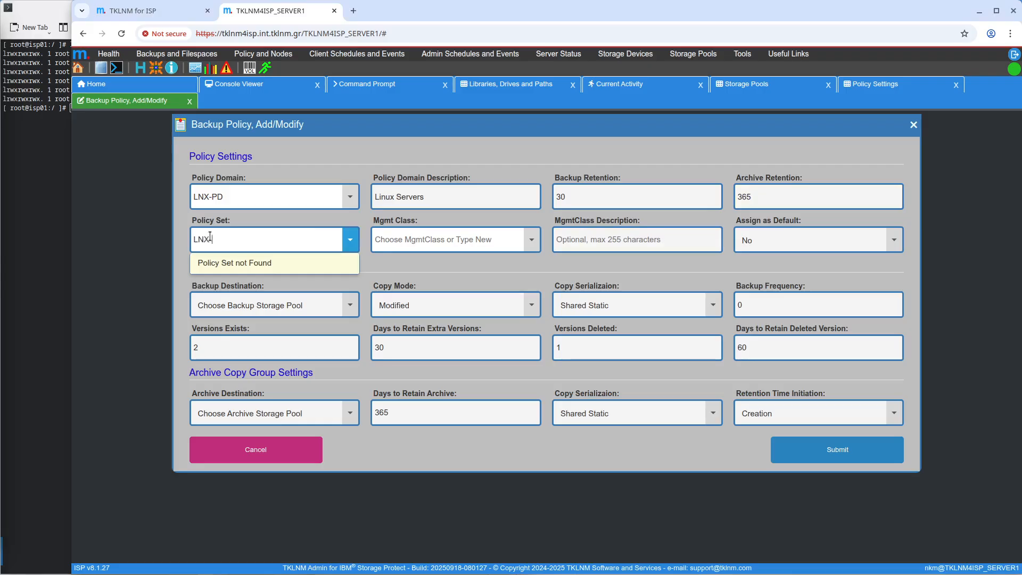
pyautogui.write('PS')
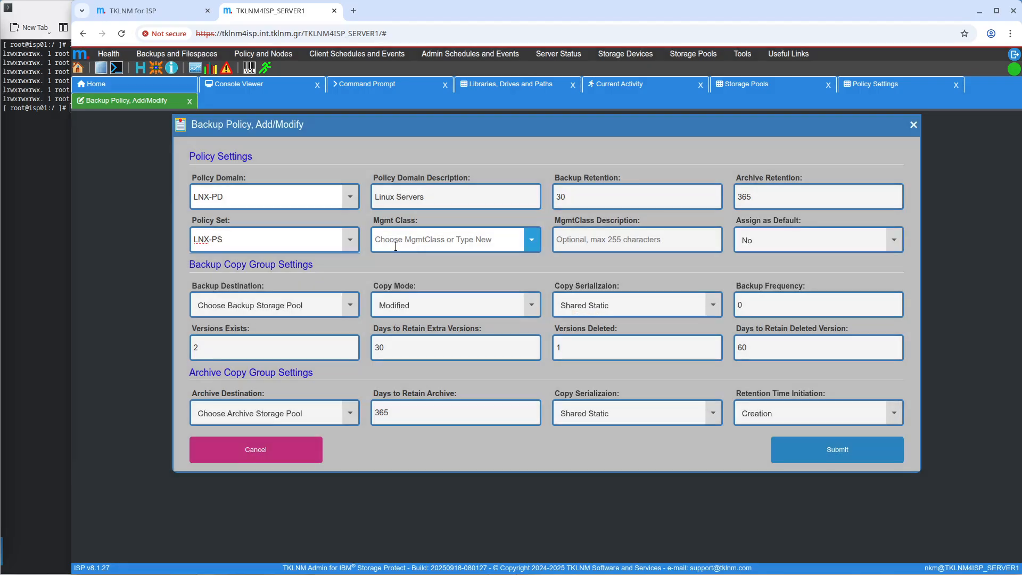
pyautogui.click(397, 245)
pyautogui.write('LN')
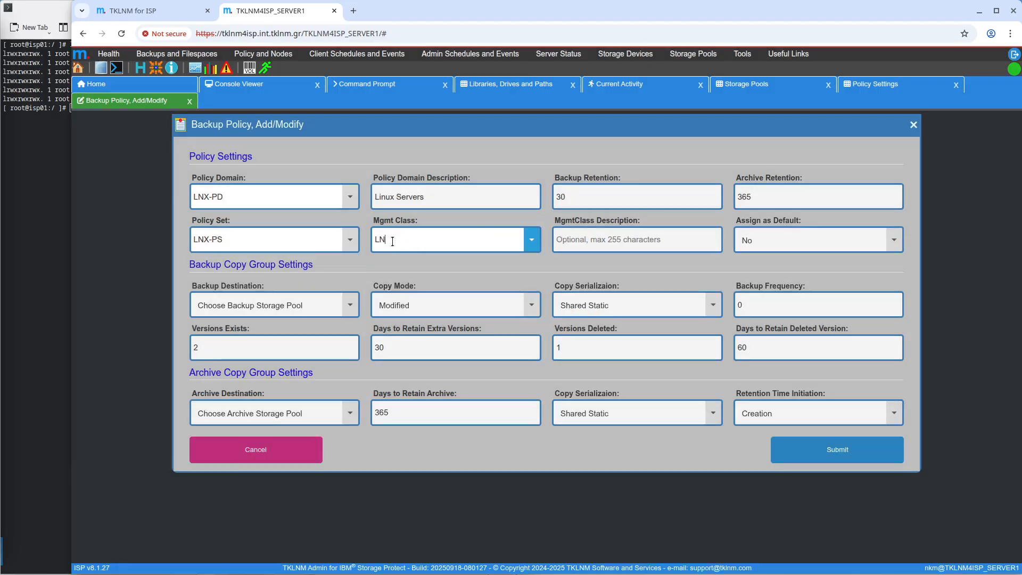
pyautogui.write('X-MGMT')
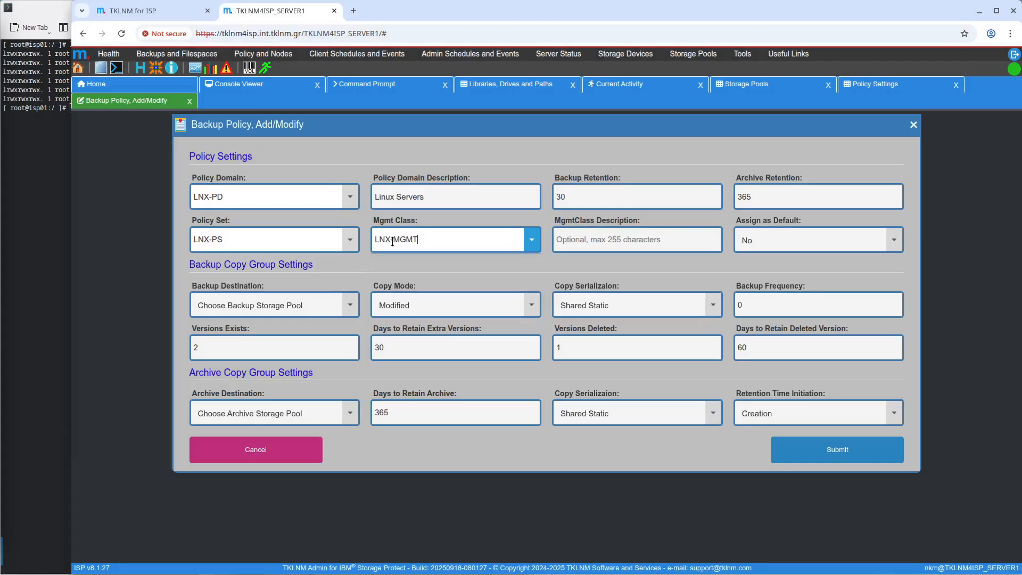
pyautogui.click(582, 237)
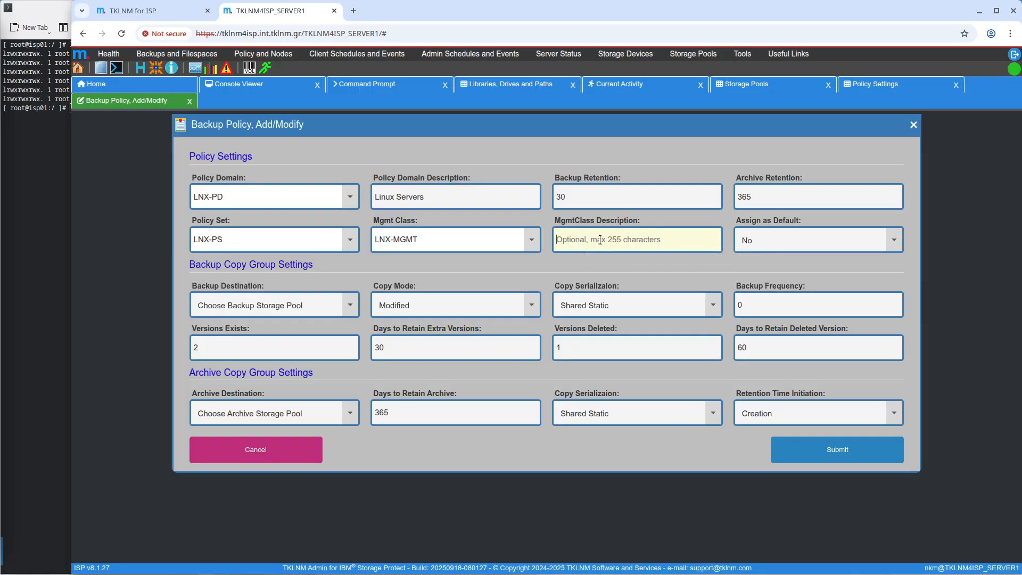
pyautogui.write('Linux Servers Mgmt')
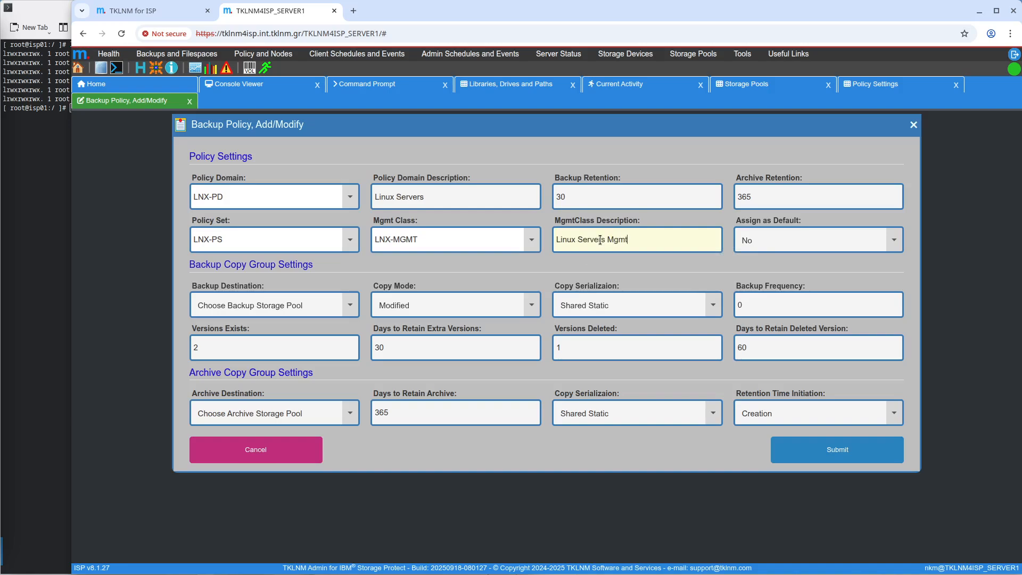
pyautogui.click(775, 241)
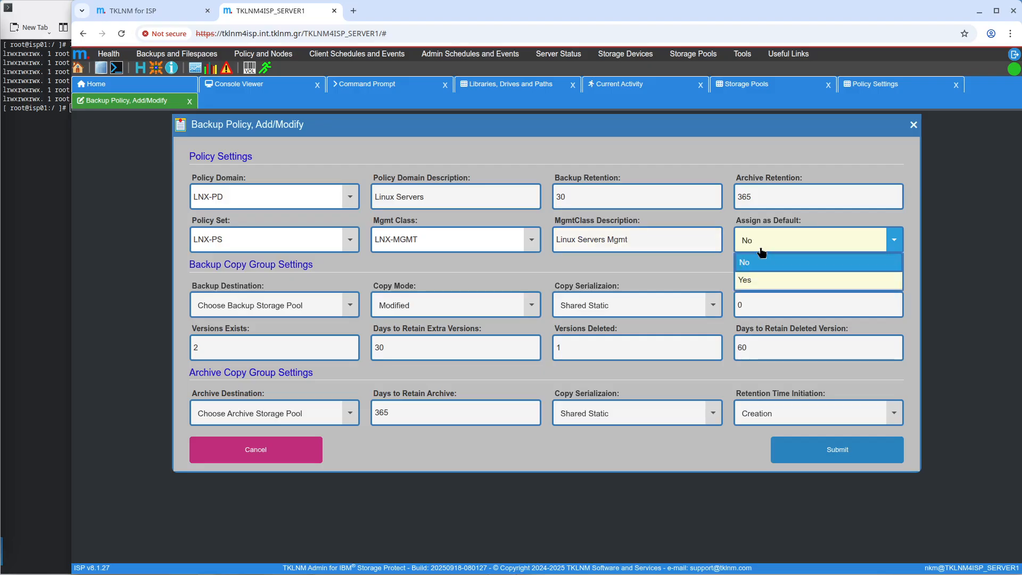
pyautogui.click(746, 278)
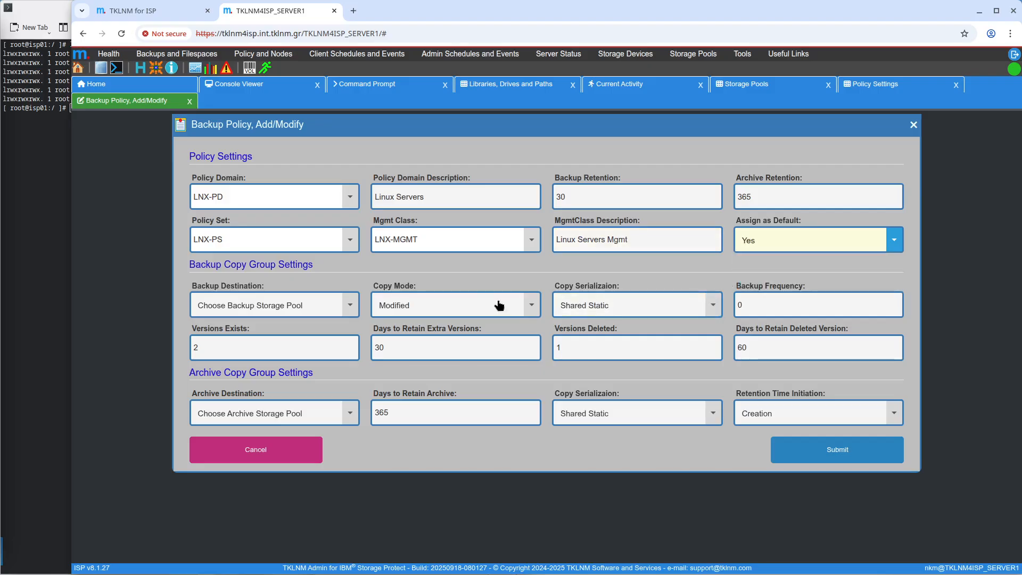
# - Back up to DCPOOL01 with versions NOLIMIT, 31 retain days, 2 deleted versions; archive to MSL4048A-LTO-POOL
pyautogui.click(260, 308)
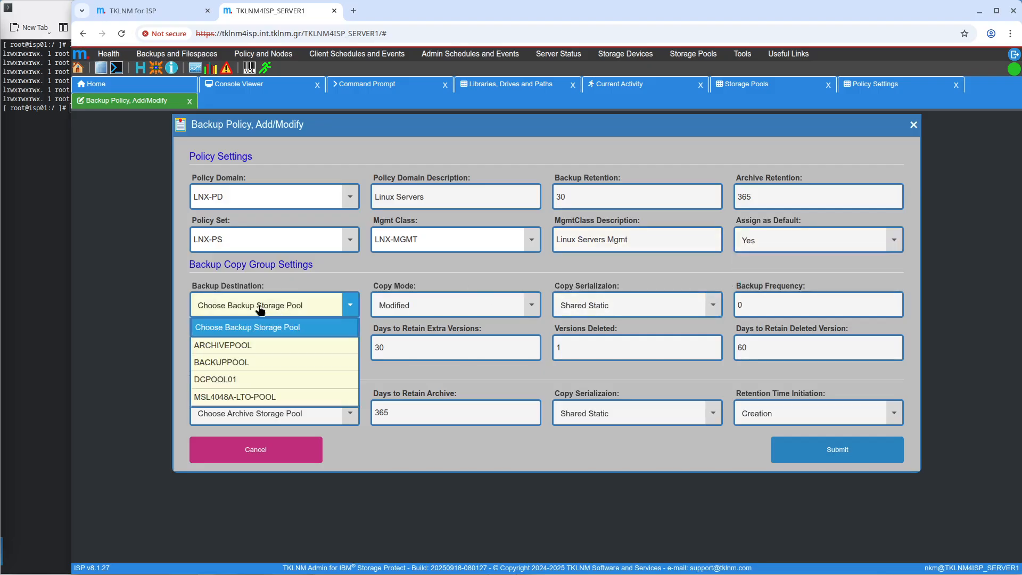
pyautogui.click(221, 379)
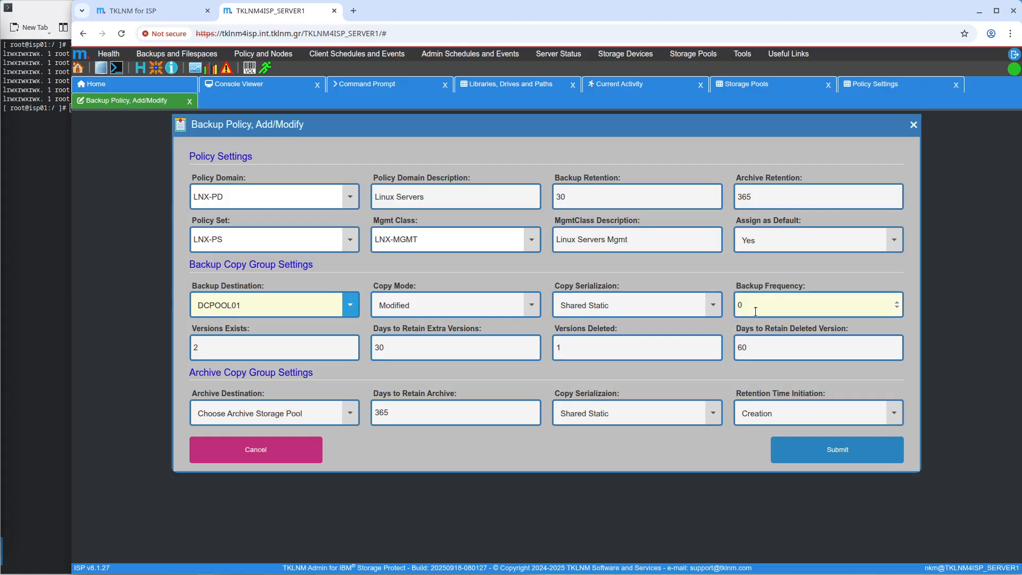
pyautogui.click(222, 348)
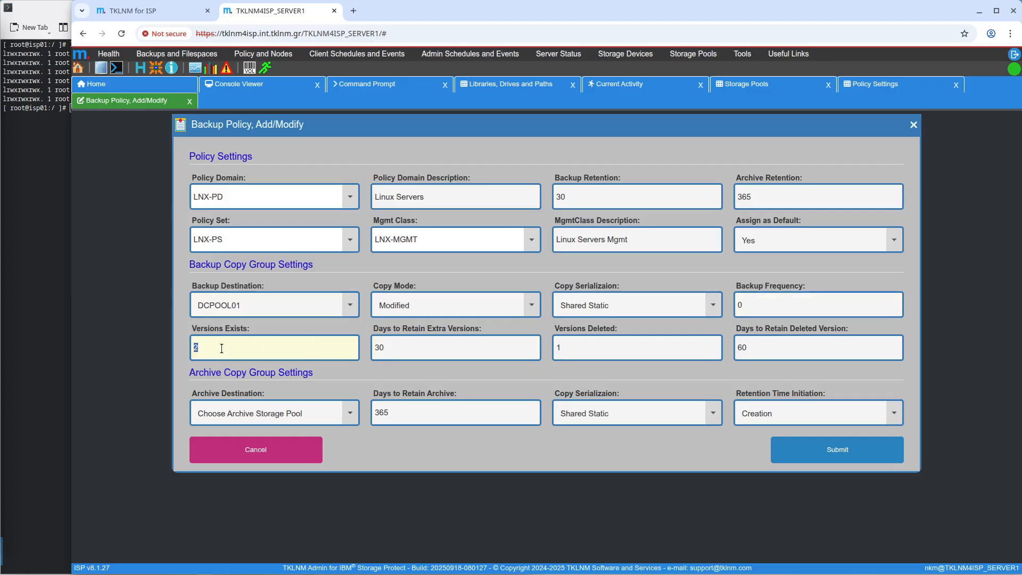
pyautogui.write('NOLI')
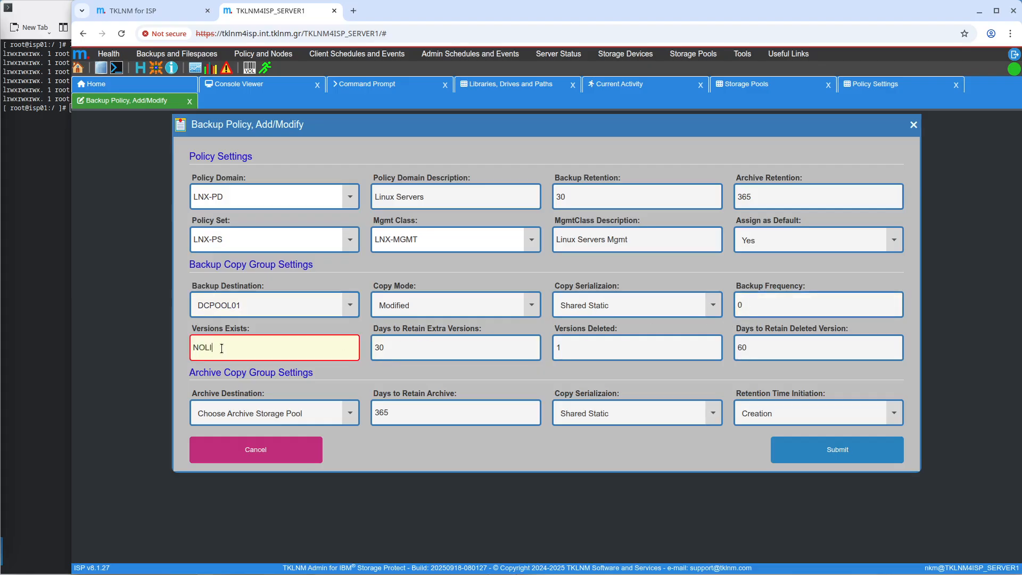
pyautogui.write('MIT')
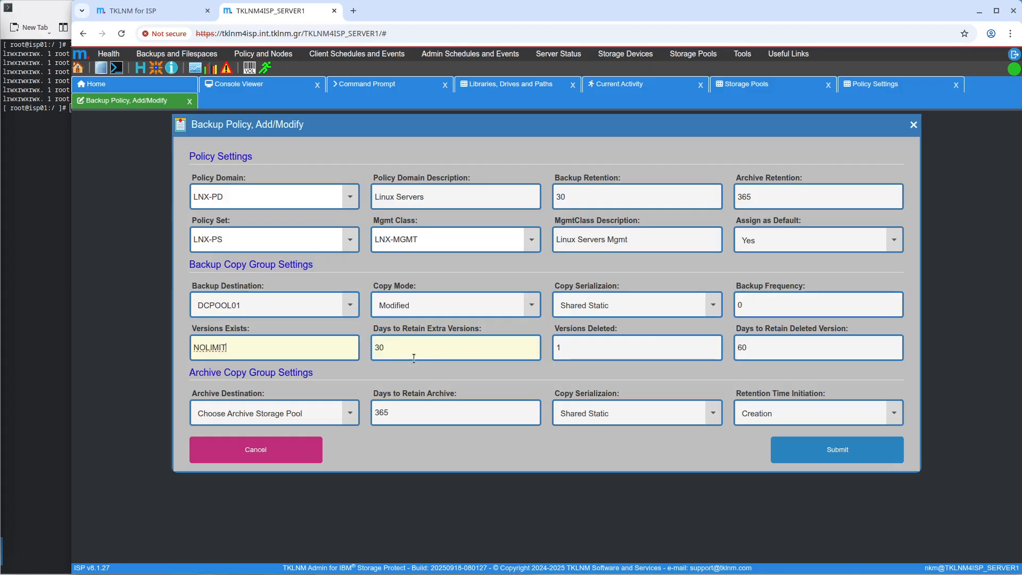
pyautogui.doubleClick(412, 350)
pyautogui.write('31')
pyautogui.doubleClick(602, 354)
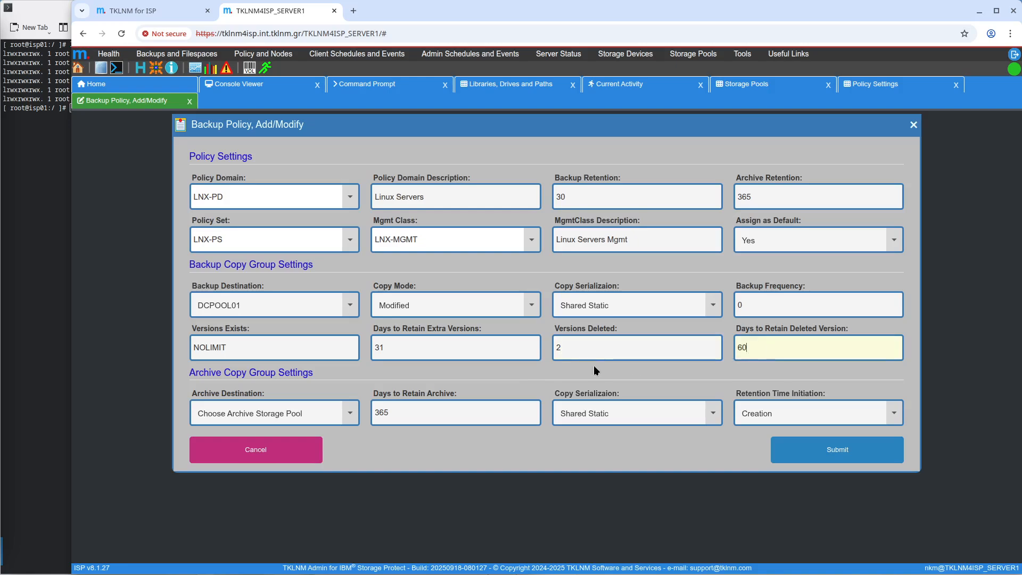
pyautogui.click(293, 415)
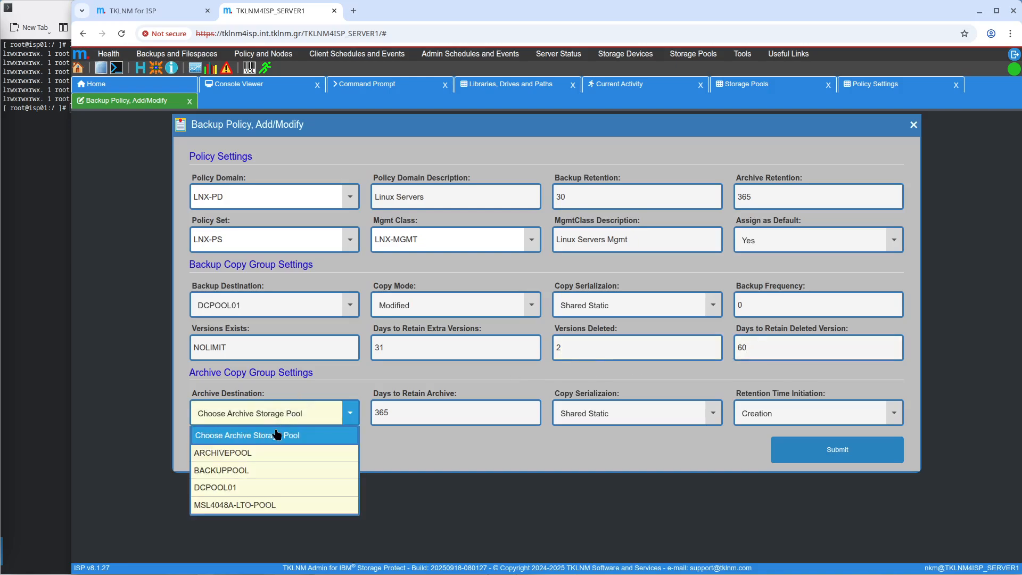
pyautogui.click(237, 505)
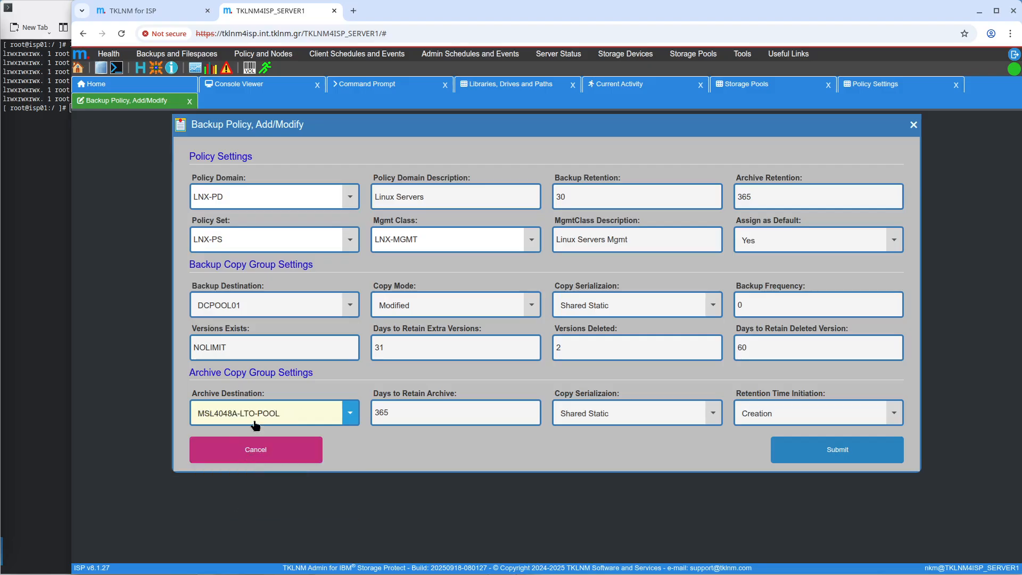
pyautogui.click(393, 420)
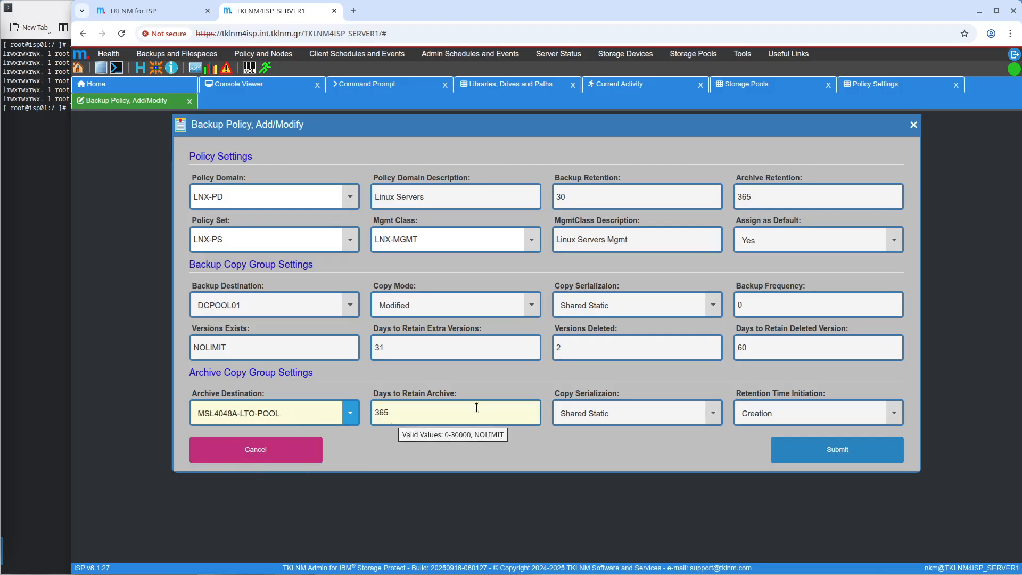
# - Submit the backup policy and close the task results
pyautogui.click(828, 450)
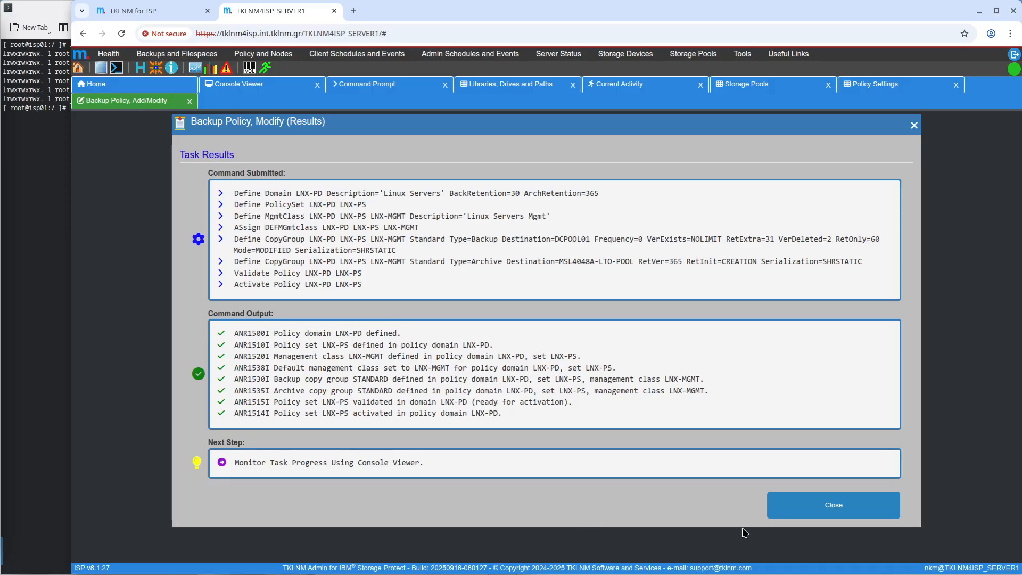
pyautogui.click(815, 503)
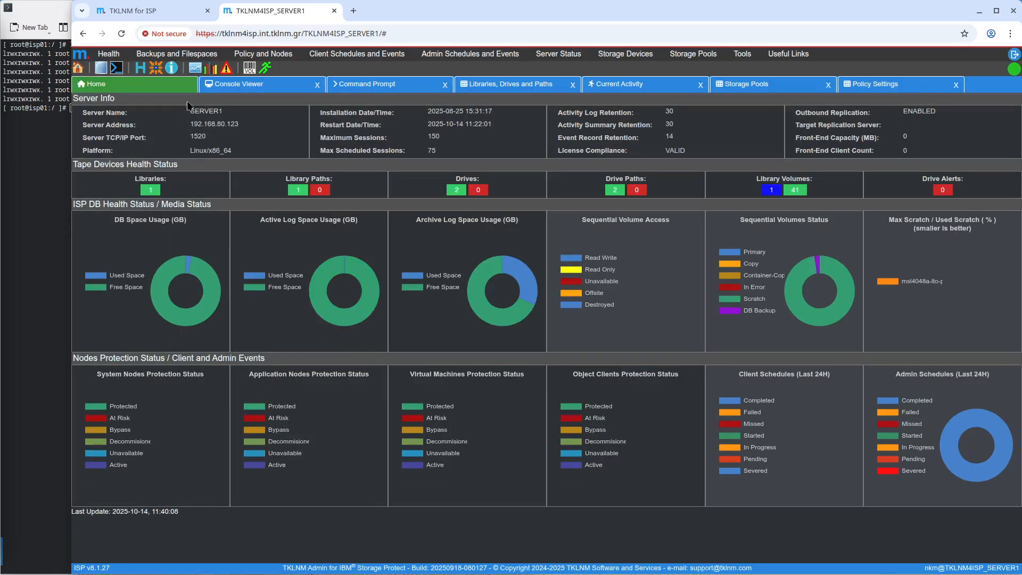
pyautogui.click(187, 55)
# - Review LNX-PD's LNX-MGMT copy groups in Policy Settings, then open the System Nodes report
pyautogui.moveTo(262, 55)
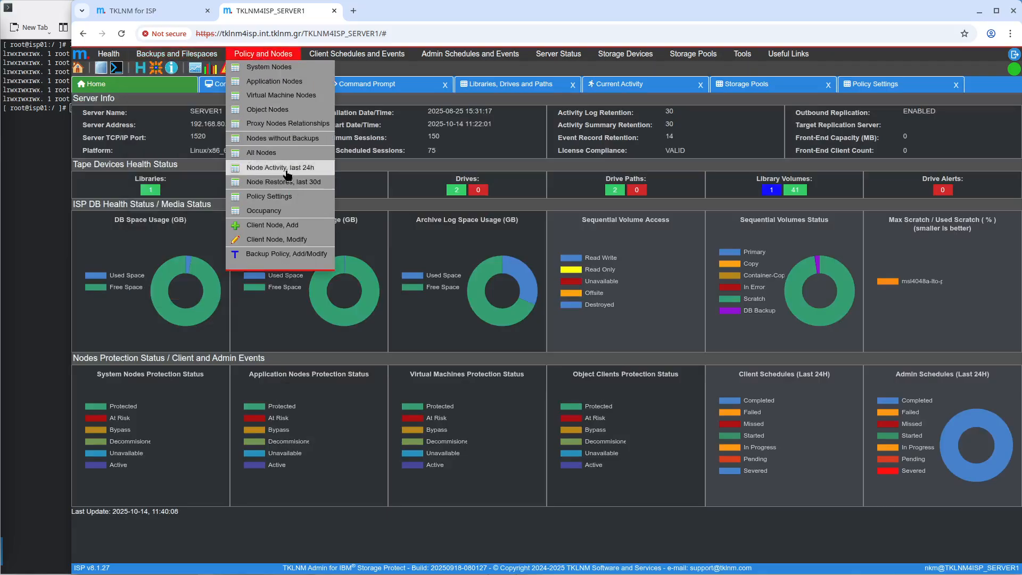
pyautogui.click(282, 197)
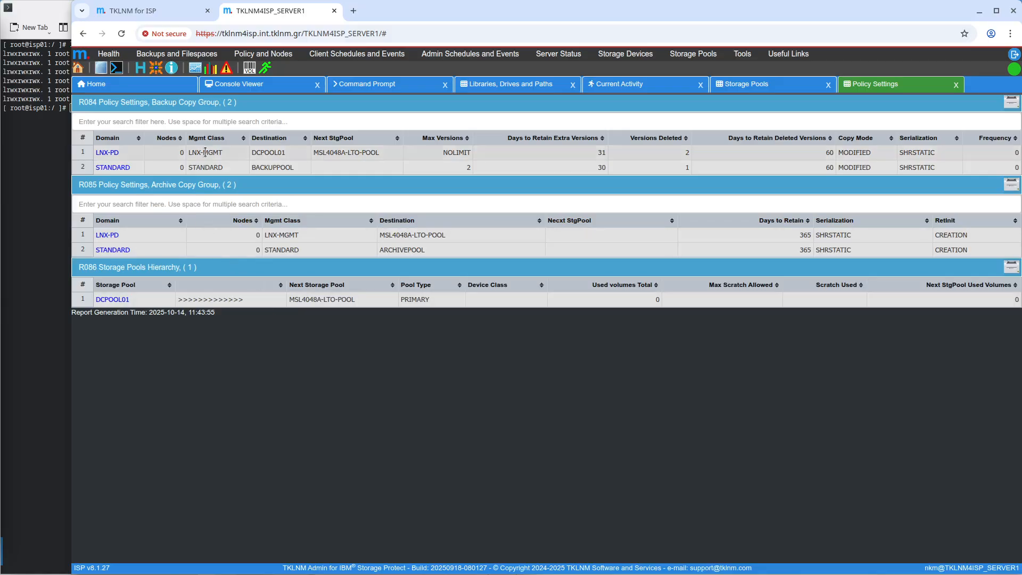
pyautogui.click(258, 56)
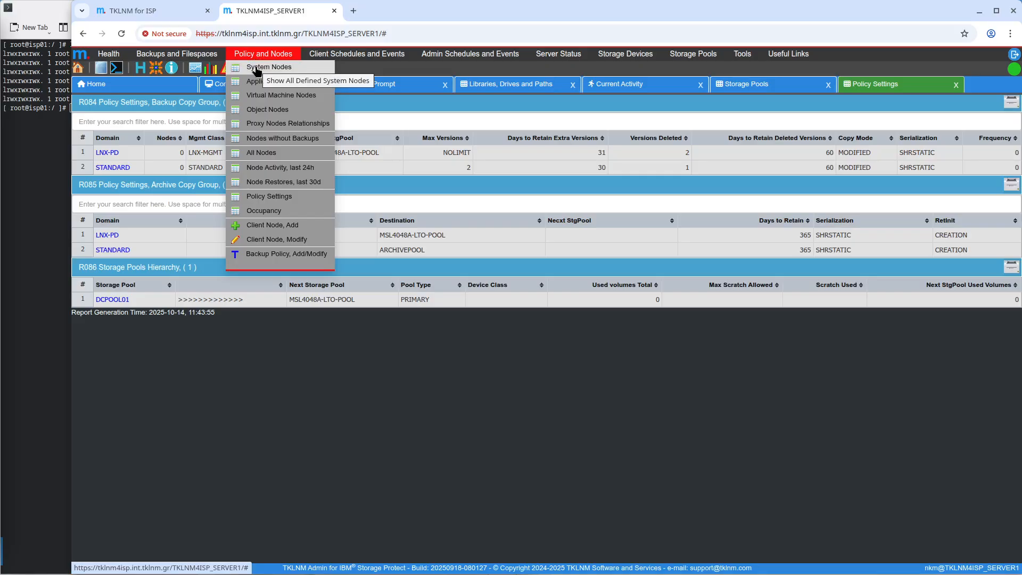
pyautogui.click(257, 69)
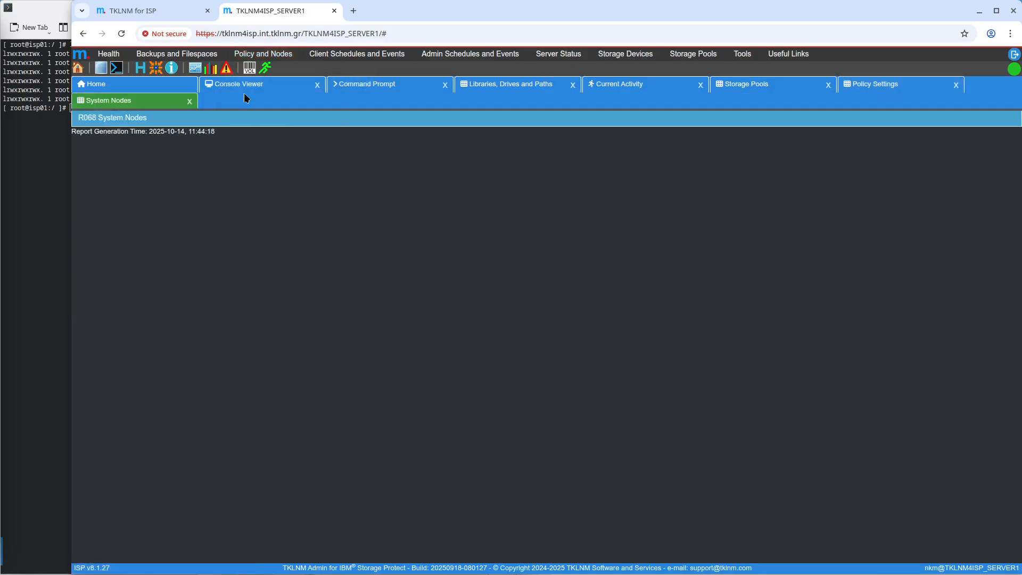
# - Open the Application, Virtual Machine and Object Nodes reports, then the Client Node Add form
pyautogui.moveTo(262, 55)
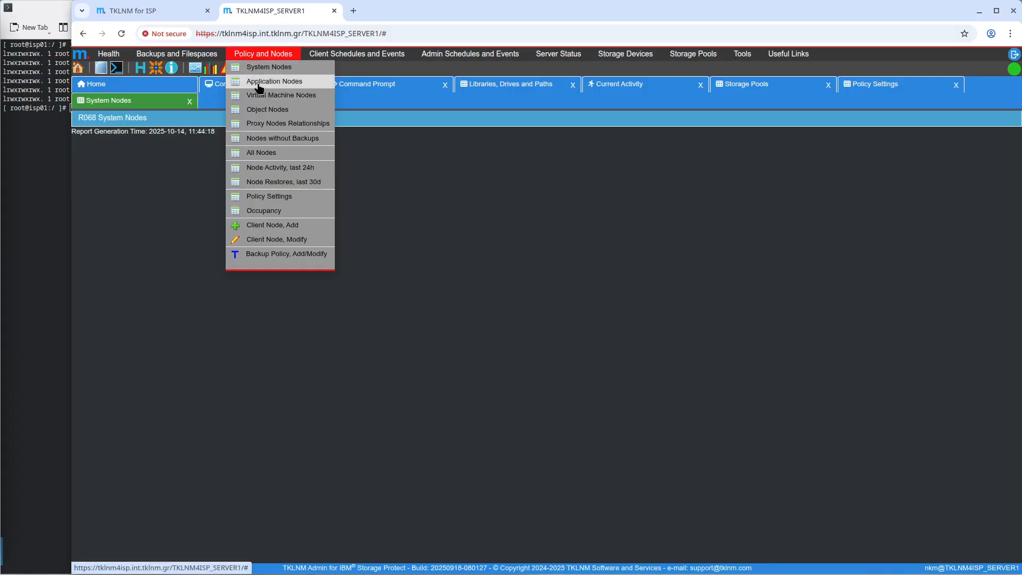
pyautogui.click(259, 84)
pyautogui.click(260, 96)
pyautogui.click(260, 110)
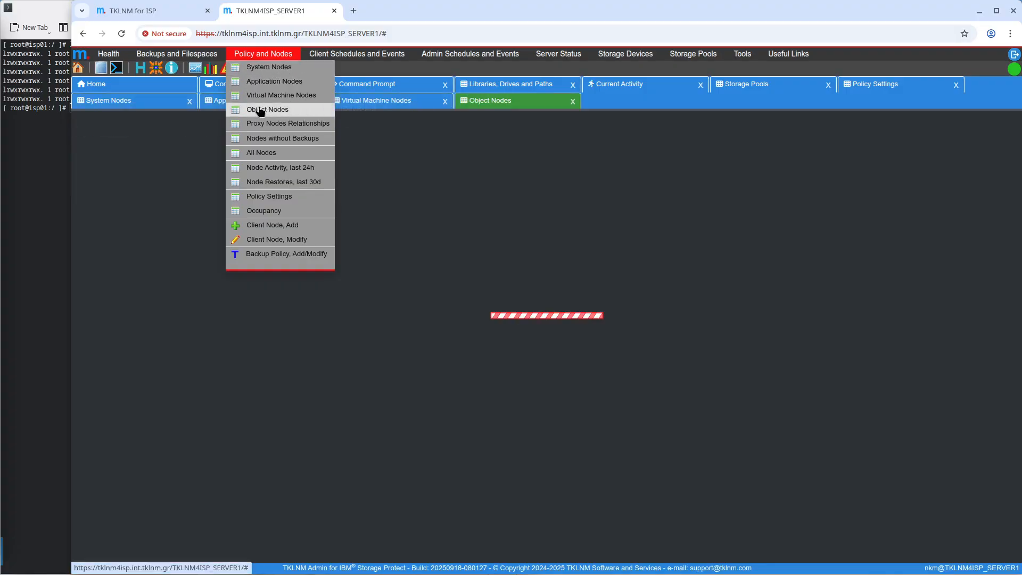
pyautogui.moveTo(262, 55)
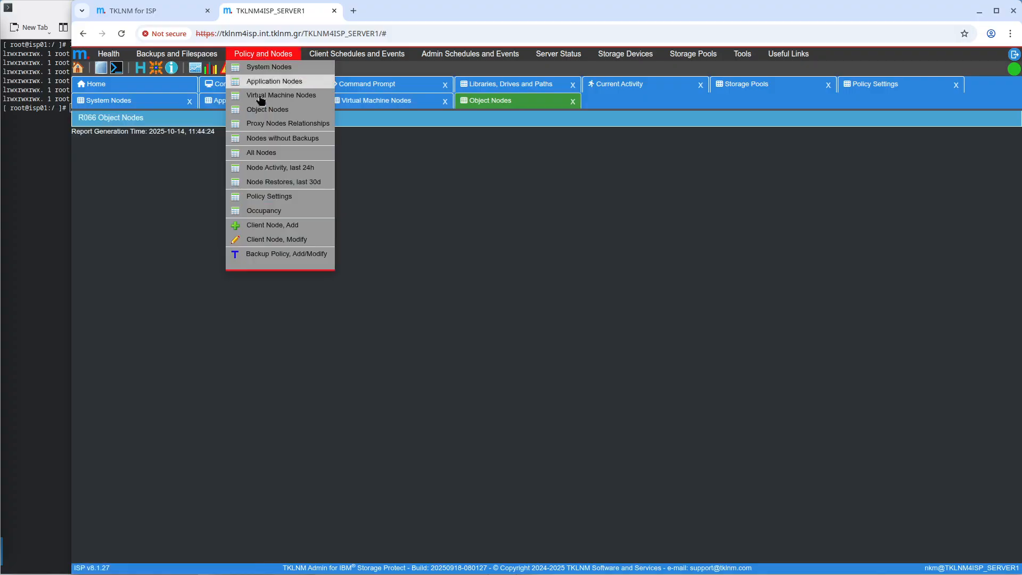
pyautogui.click(251, 226)
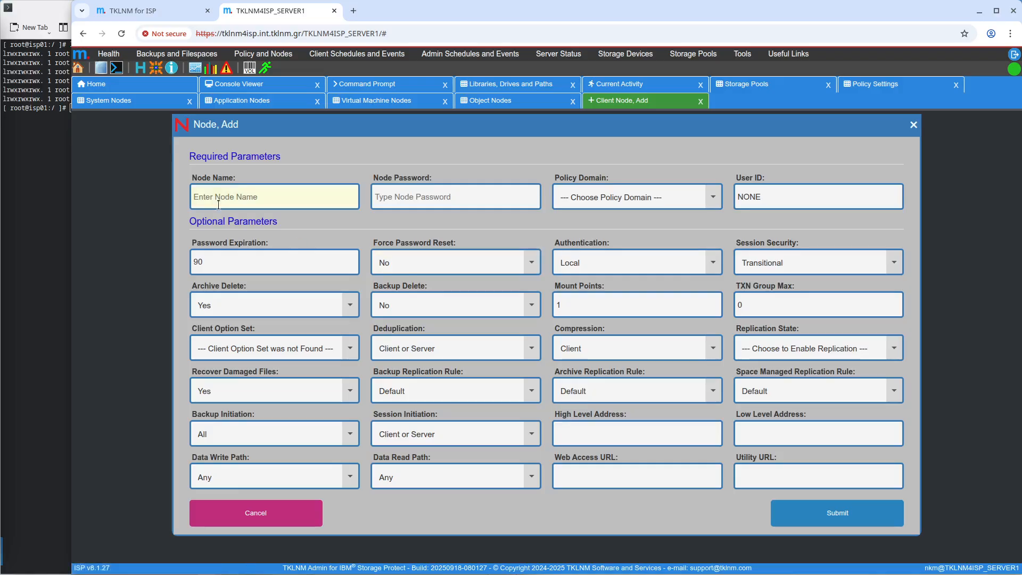
# - Enter node name LNXSRV01, type the node password, and assign it to domain LNX-PD
pyautogui.click(238, 198)
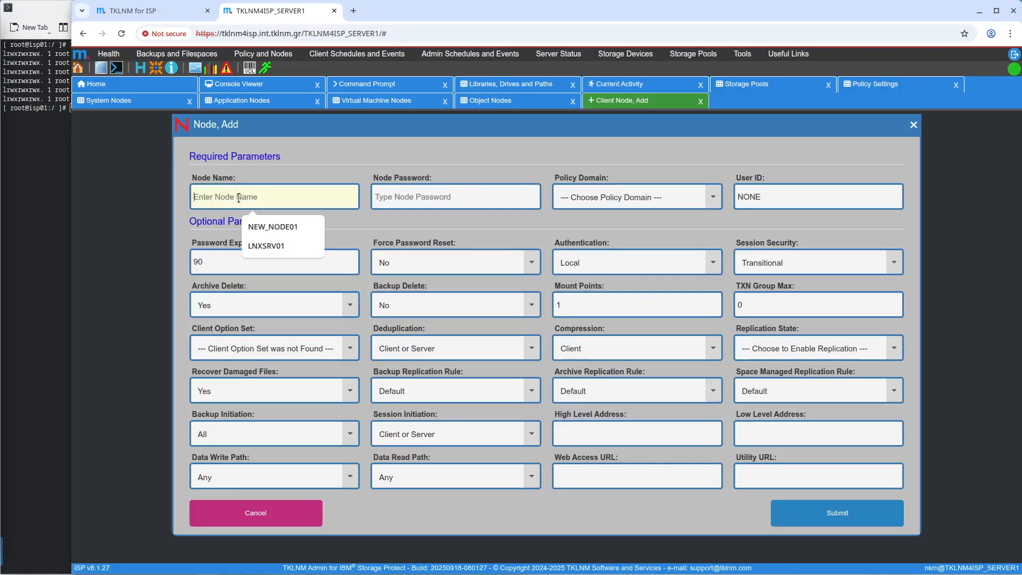
pyautogui.click(264, 245)
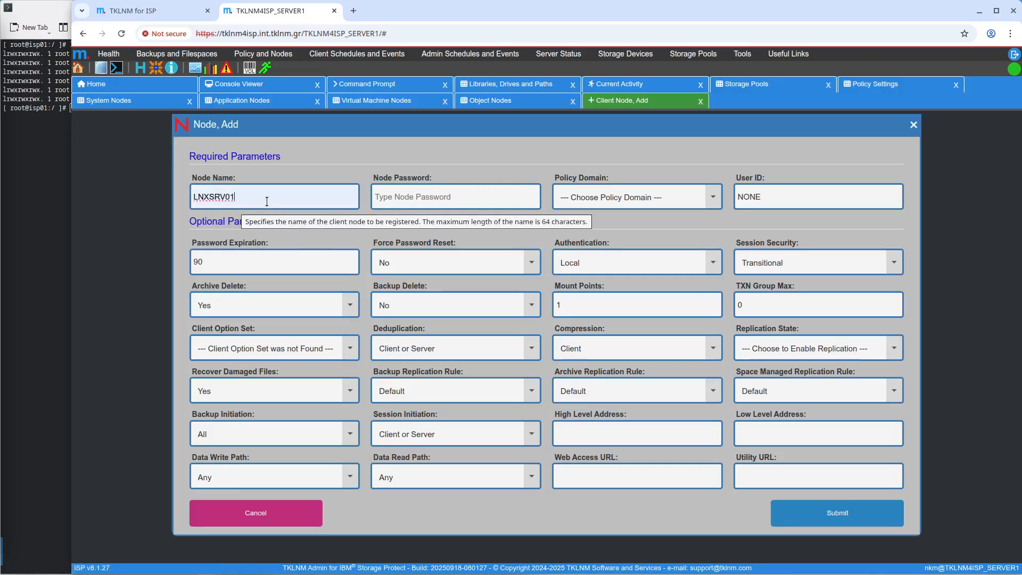
pyautogui.click(420, 198)
pyautogui.write('••••')
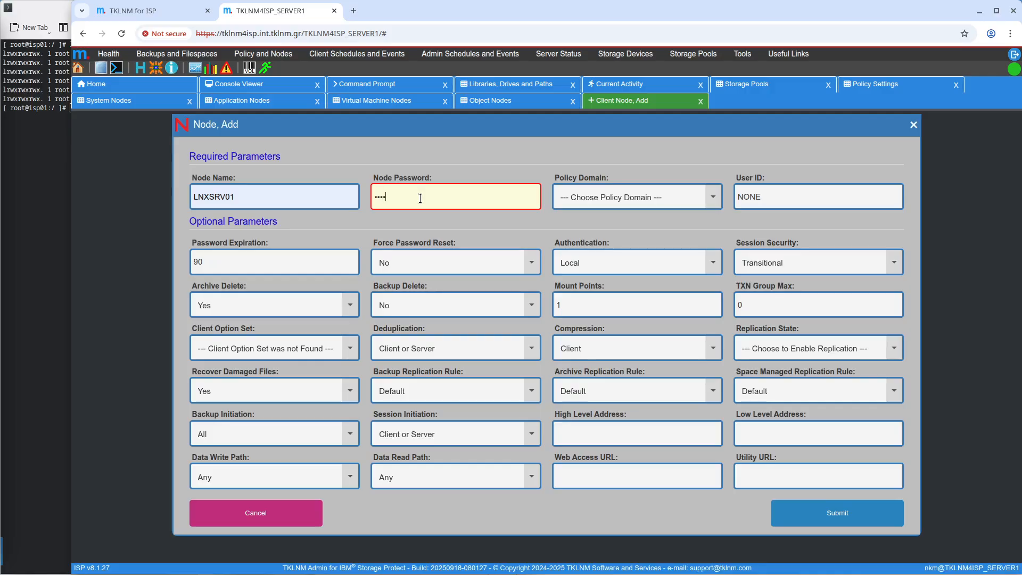
pyautogui.write('•••••')
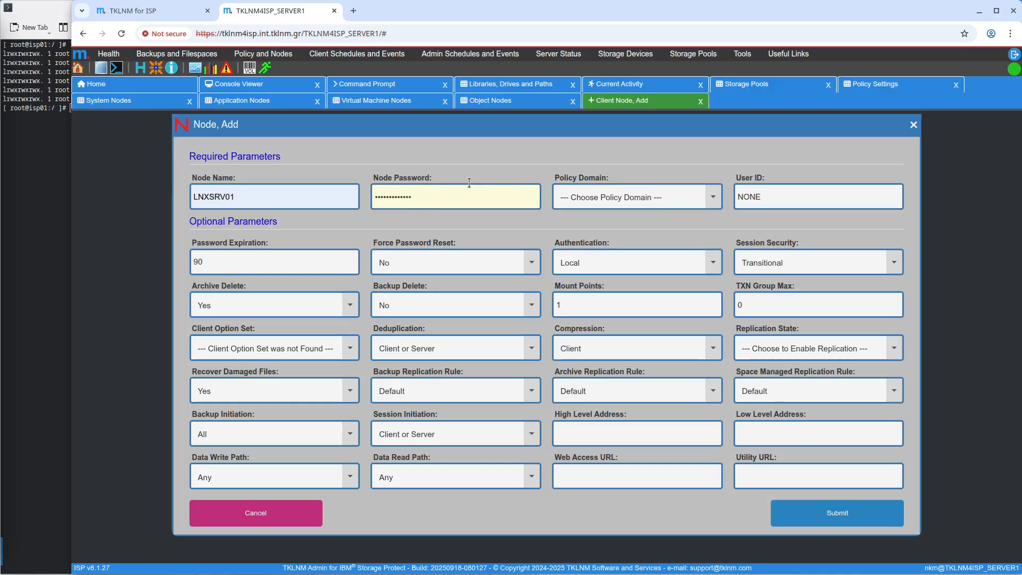
pyautogui.click(603, 205)
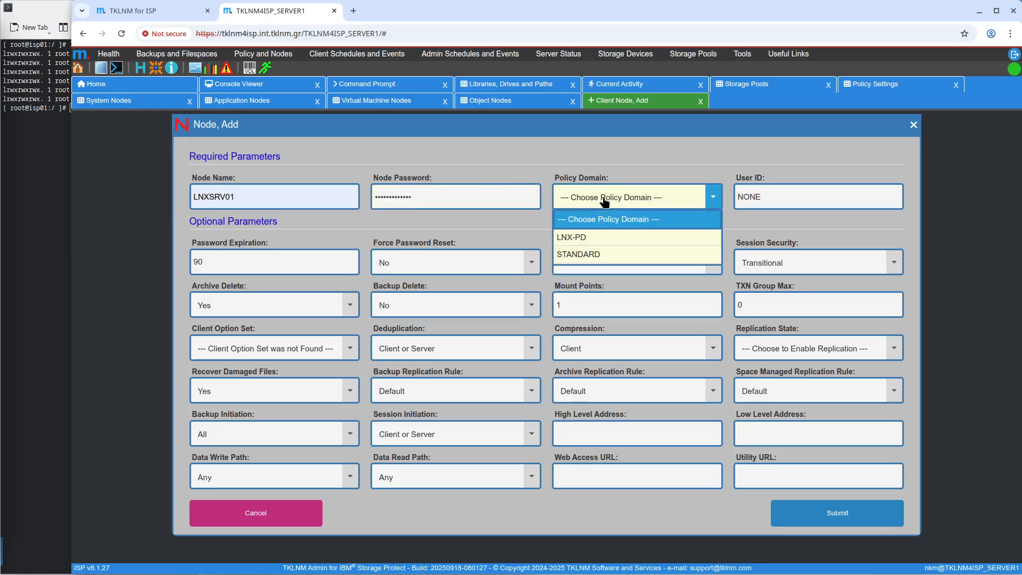
pyautogui.click(573, 238)
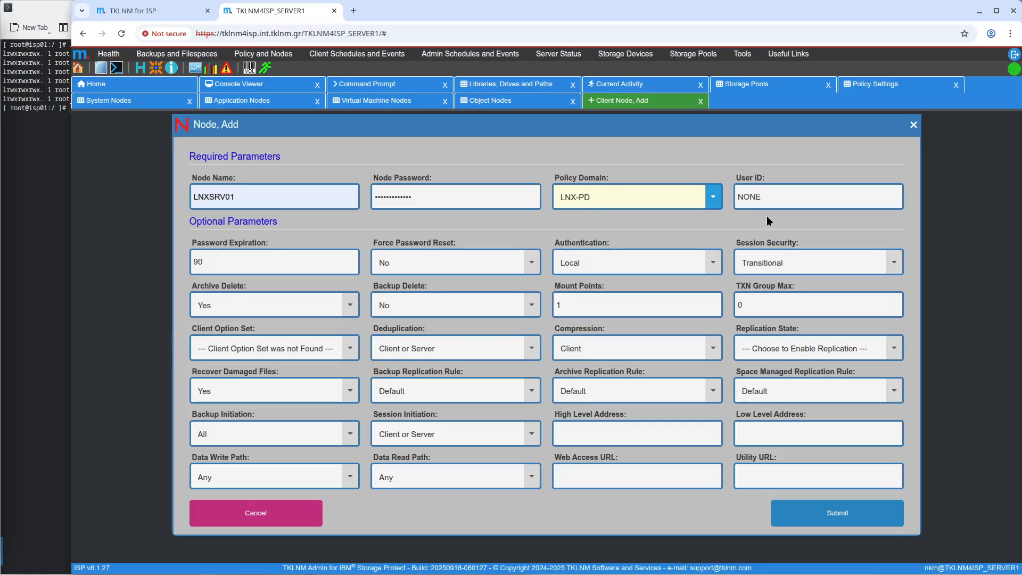
# - Set password expiration 0, backup delete No, 2 mount points, compression off, and register the node
pyautogui.doubleClick(267, 269)
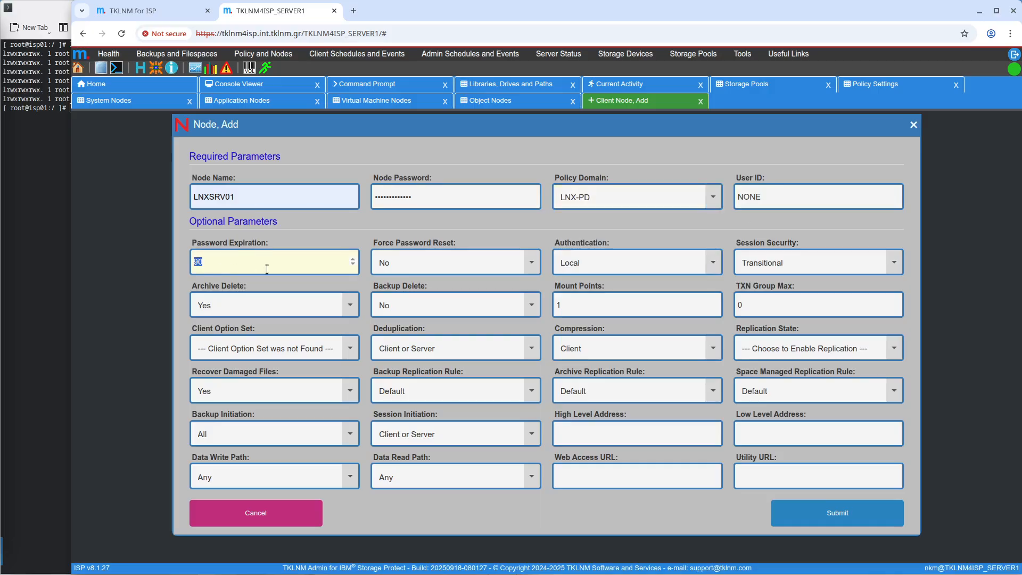
pyautogui.write('0')
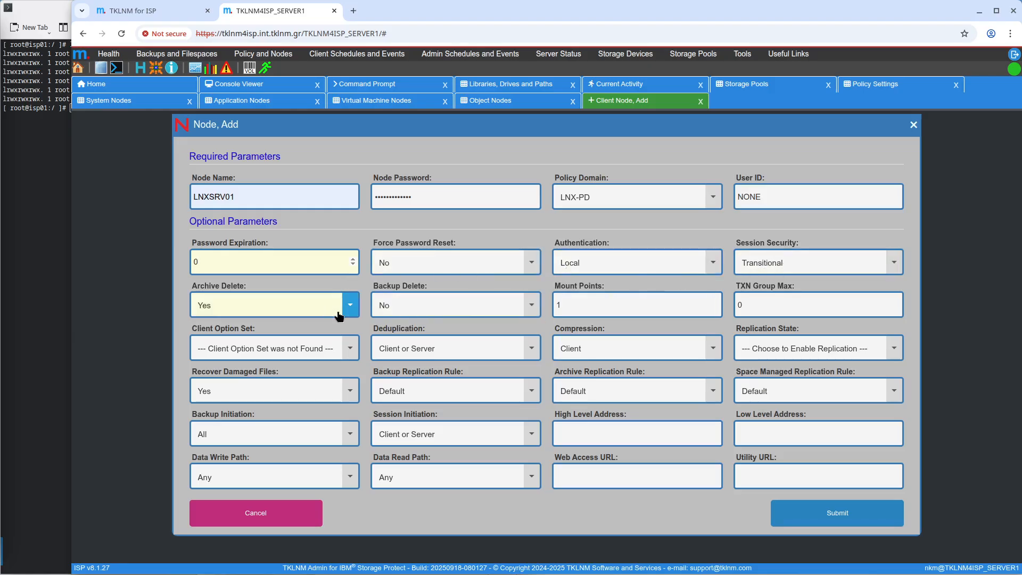
pyautogui.click(448, 311)
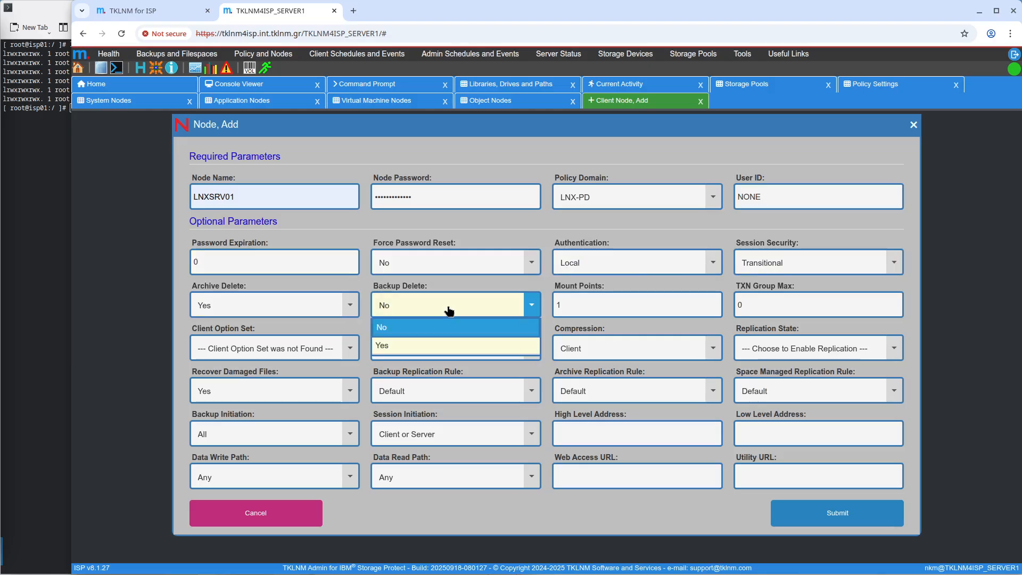
pyautogui.click(406, 325)
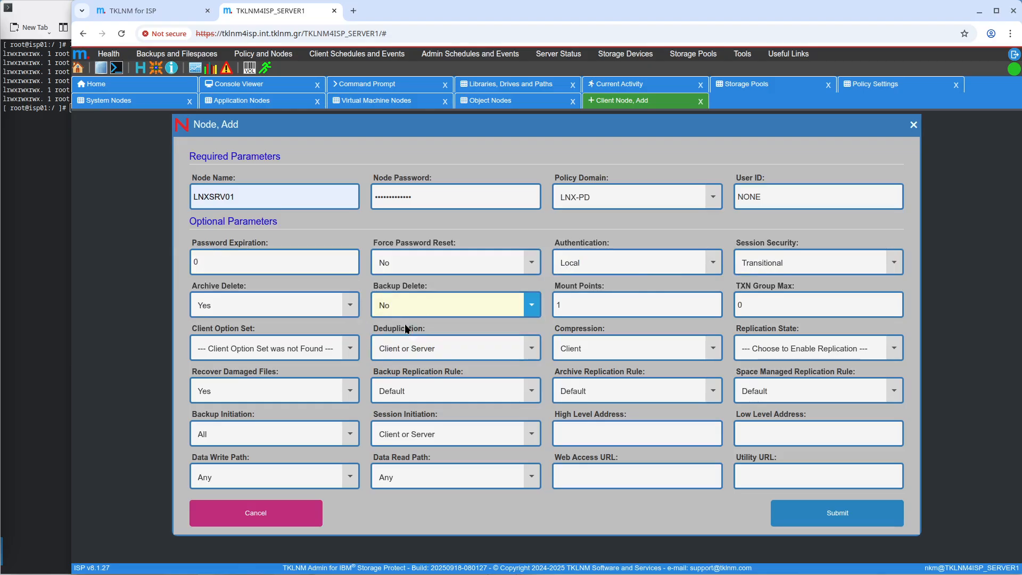
pyautogui.click(560, 303)
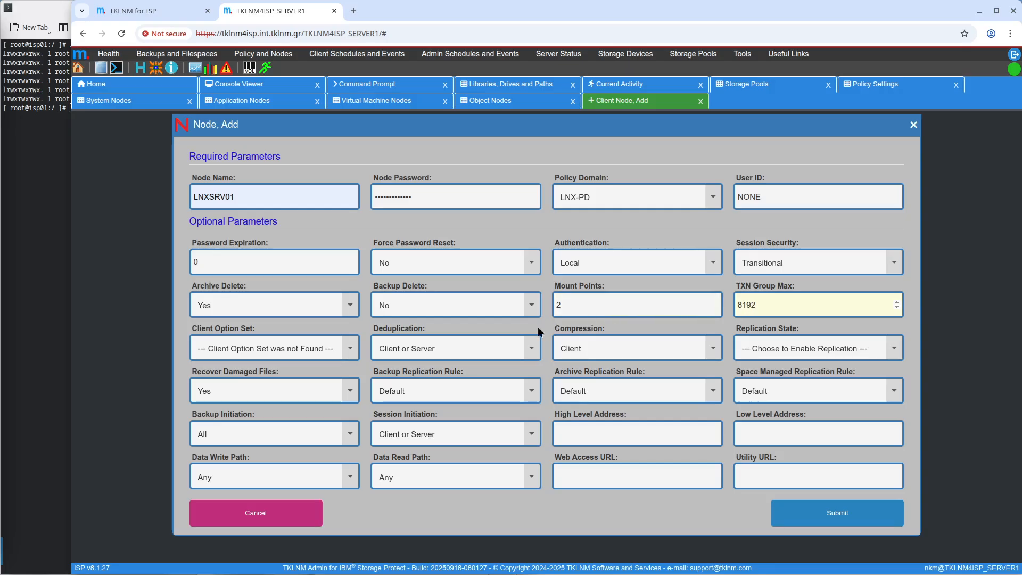
pyautogui.click(318, 350)
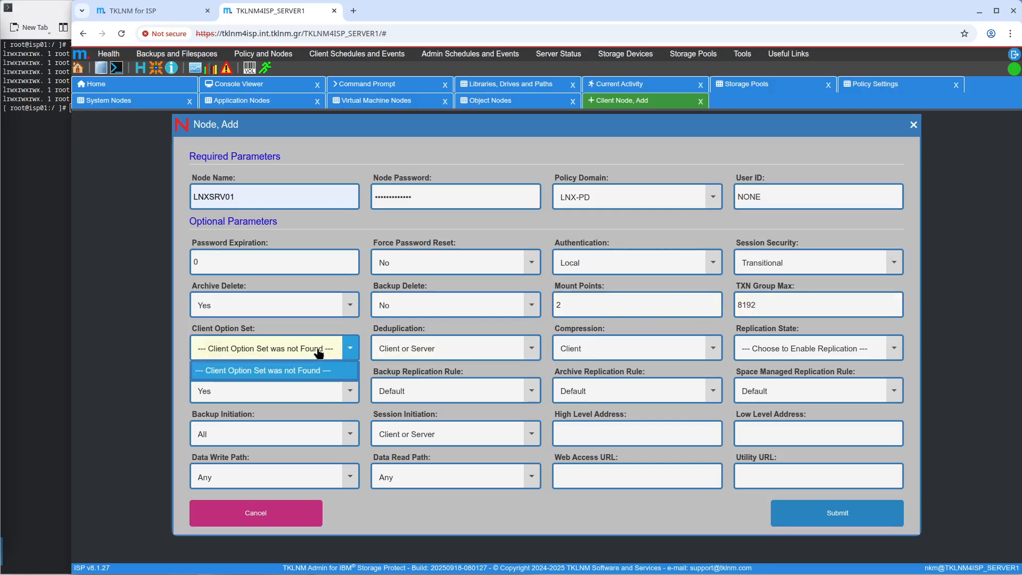
pyautogui.click(307, 351)
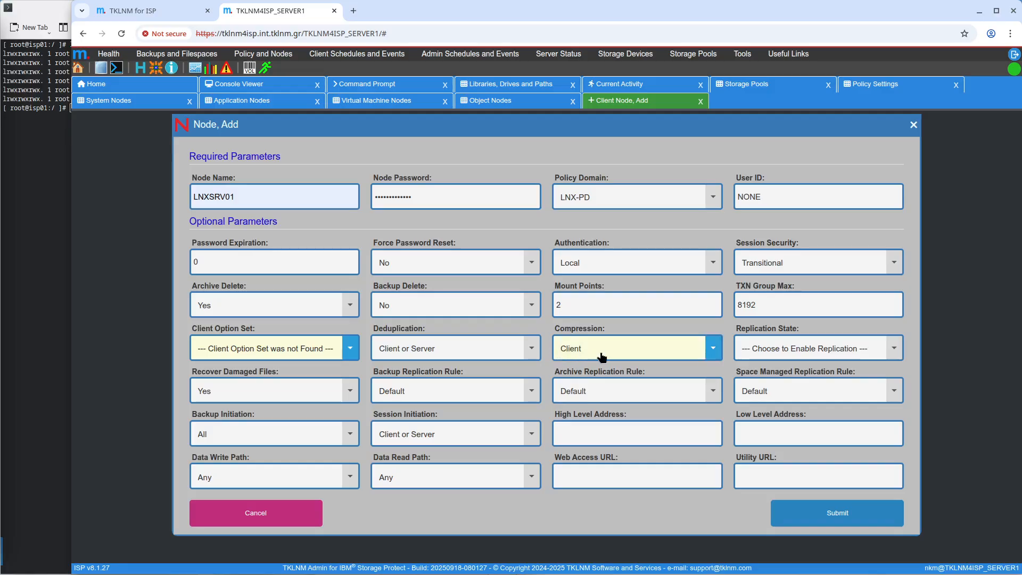
pyautogui.click(567, 355)
pyautogui.click(563, 406)
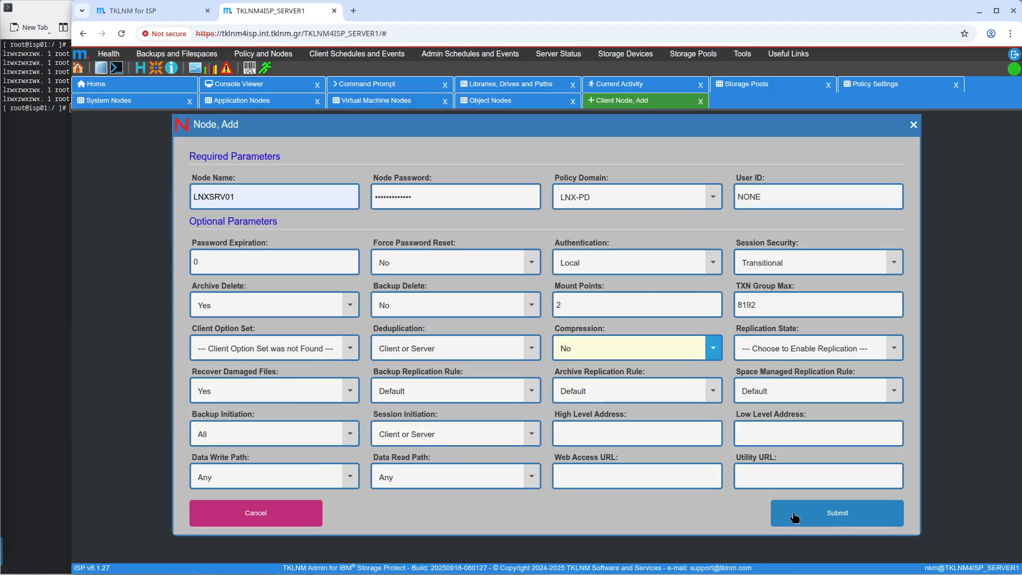
pyautogui.click(825, 515)
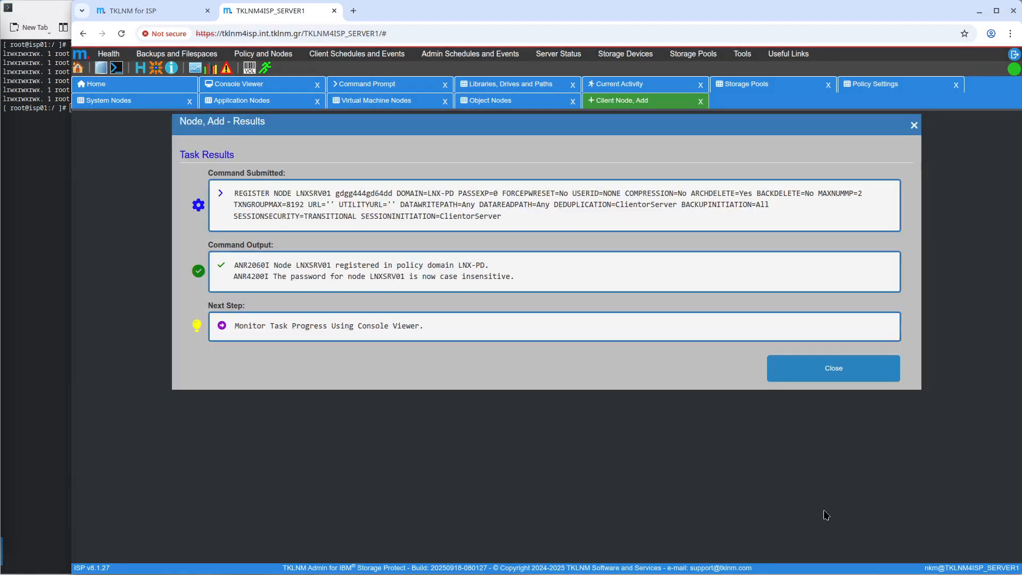
# - Close the registration results and open System Nodes and All Nodes, which lists LNXSRV01 in LNX-PD
pyautogui.click(813, 371)
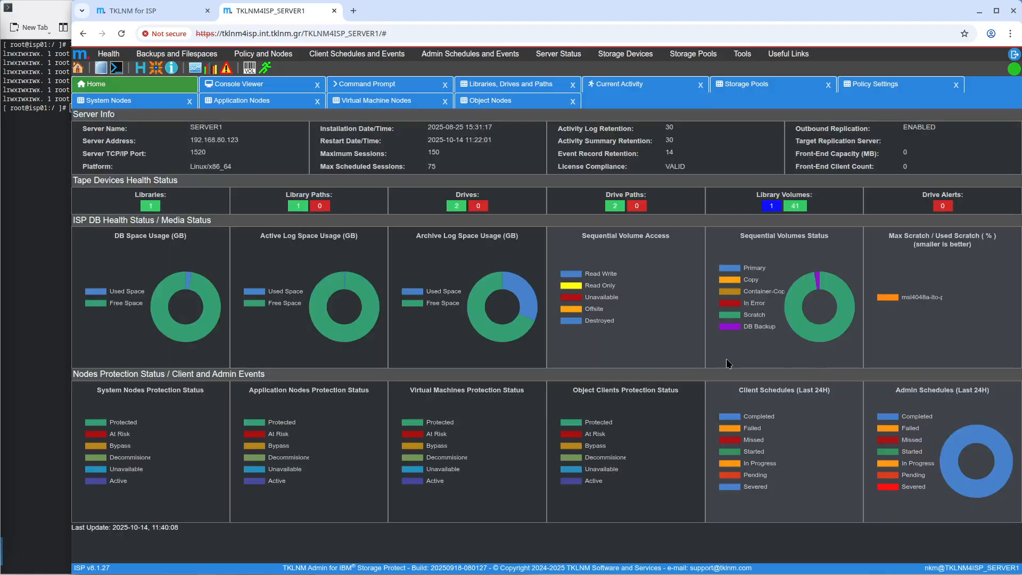
pyautogui.click(264, 54)
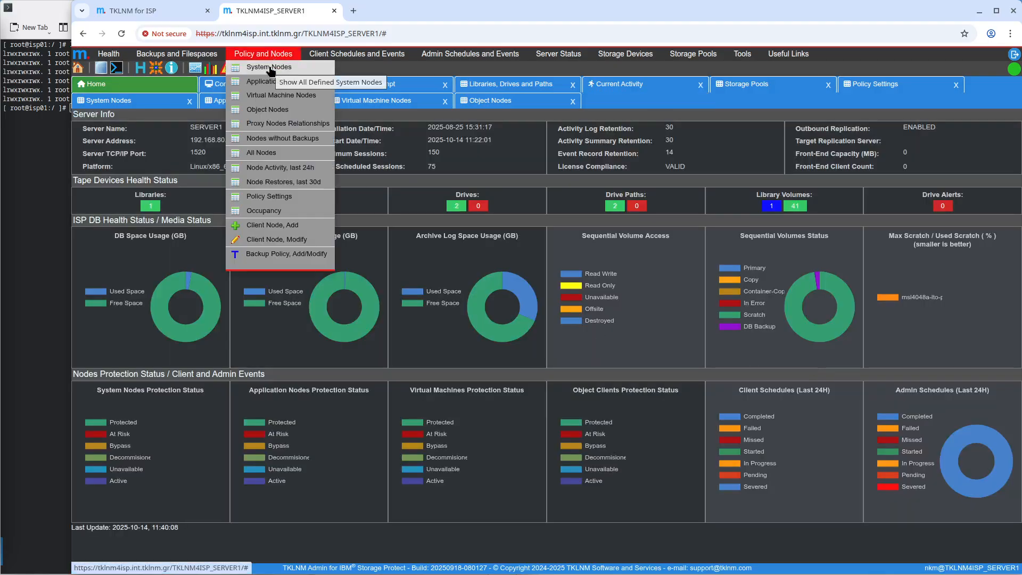
pyautogui.click(269, 68)
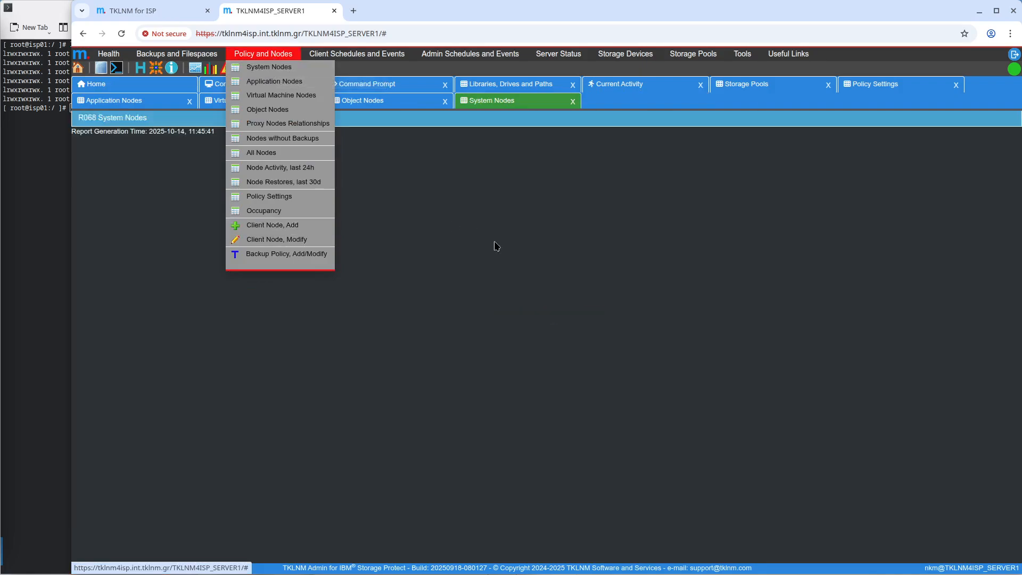
pyautogui.moveTo(265, 56)
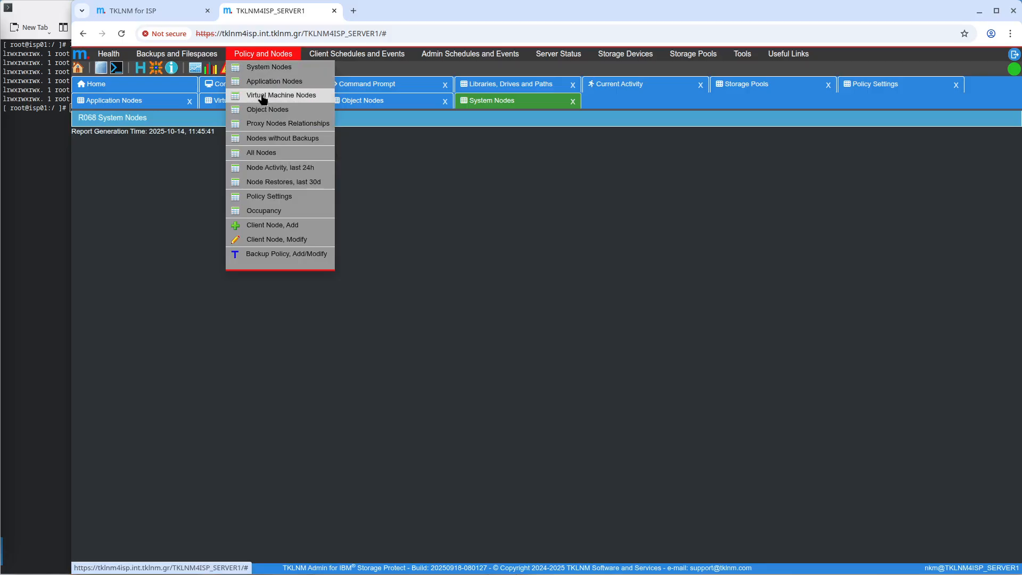
pyautogui.click(254, 154)
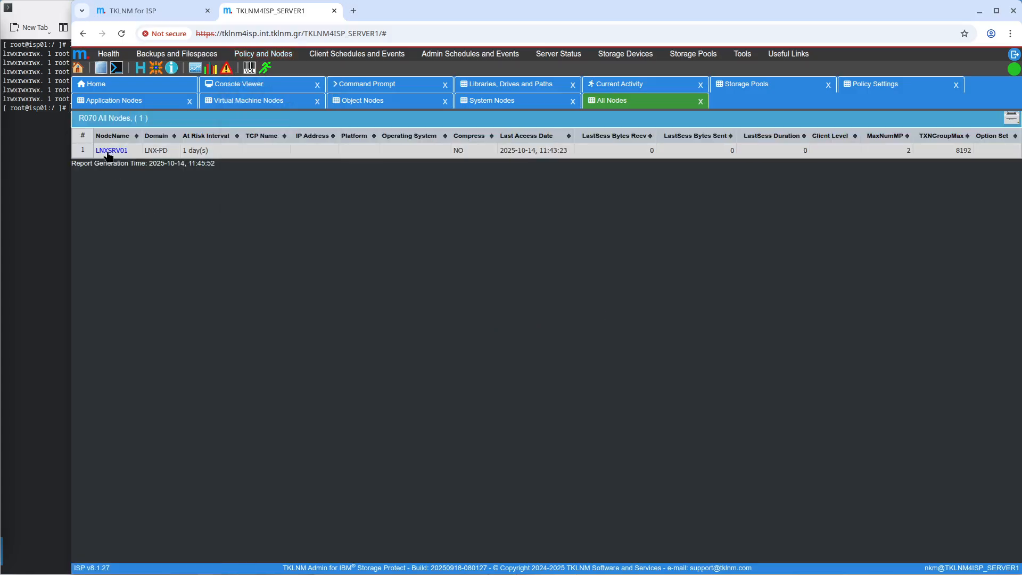
pyautogui.click(108, 153)
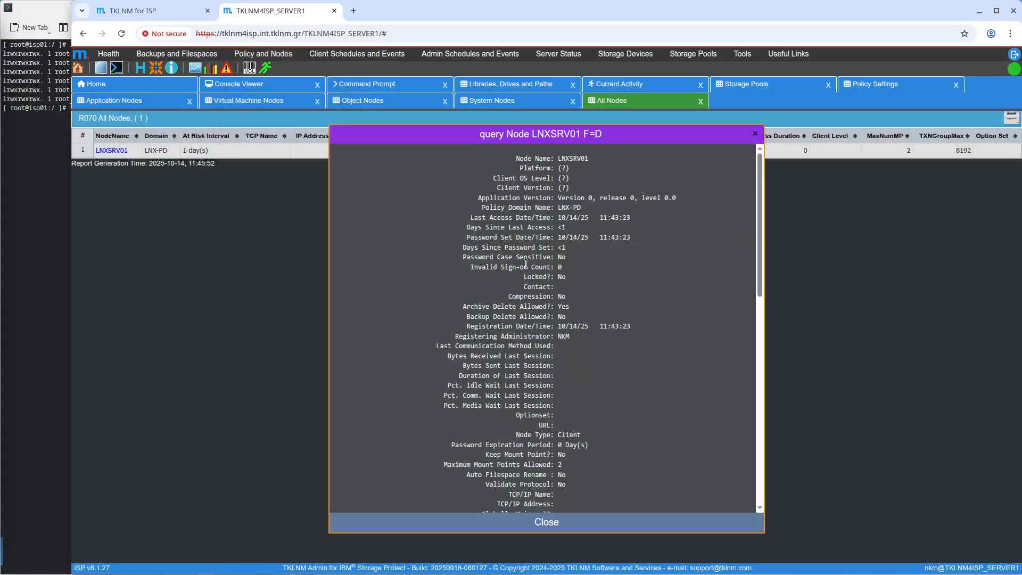
pyautogui.scroll(-10, 478, 358)
pyautogui.scroll(10, 477, 358)
pyautogui.moveTo(519, 169); pyautogui.dragTo(554, 183)
pyautogui.moveTo(521, 187); pyautogui.dragTo(567, 189)
pyautogui.click(494, 521)
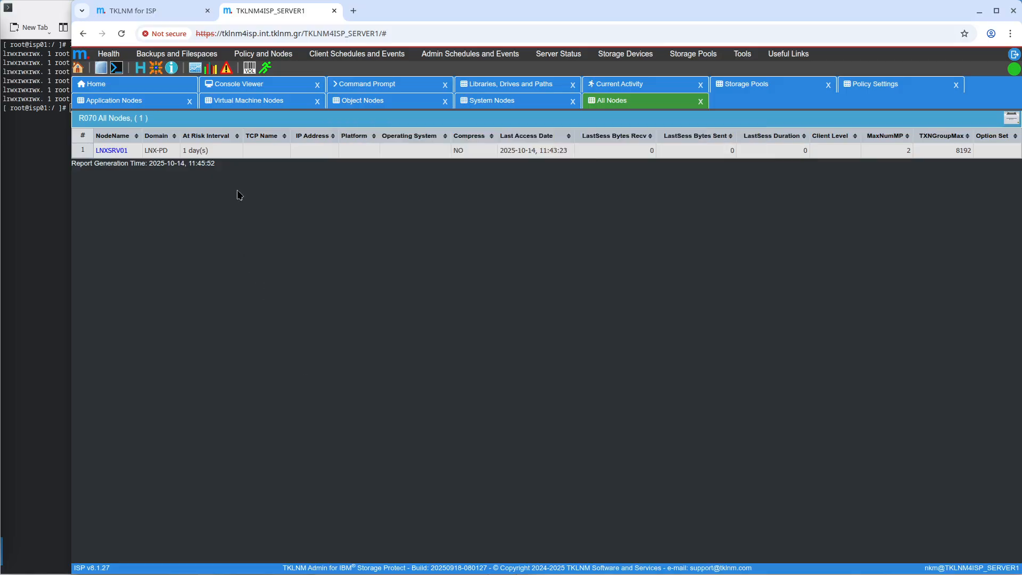
pyautogui.click(251, 53)
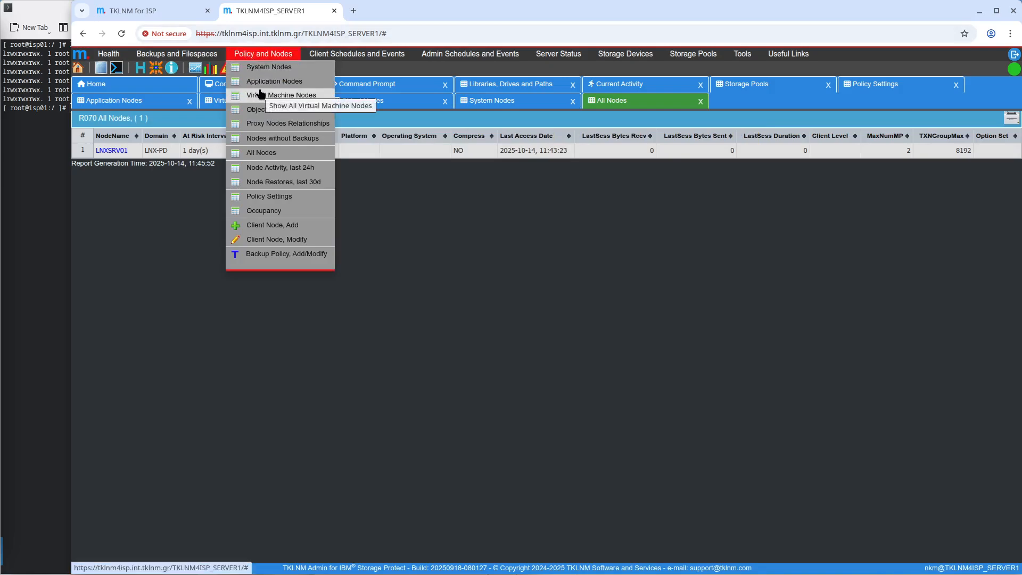
pyautogui.click(346, 53)
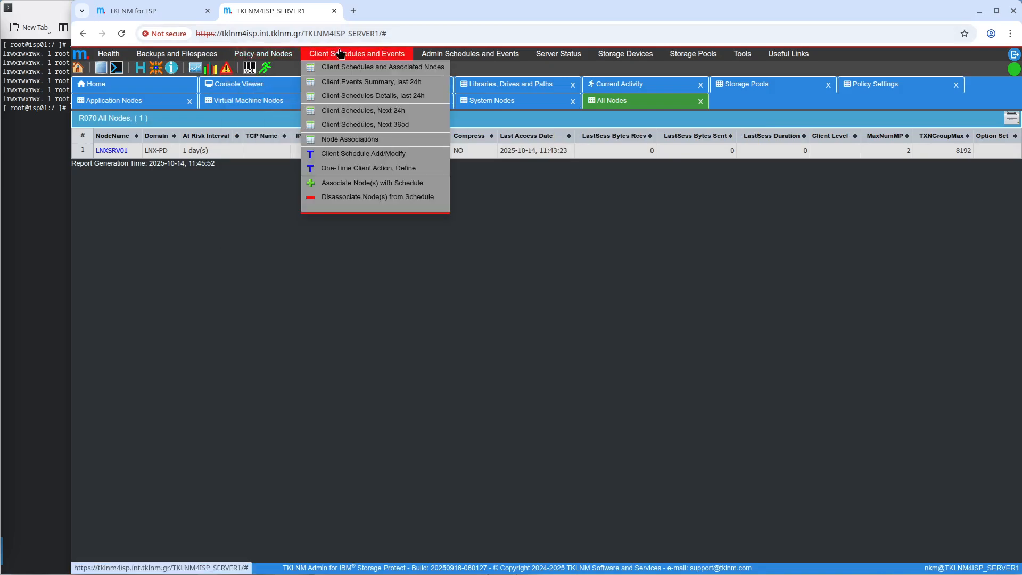
# - Start a client schedule in domain LNX-PD named LNX-Daily-Incr, correcting the mistyped last letter
pyautogui.click(364, 154)
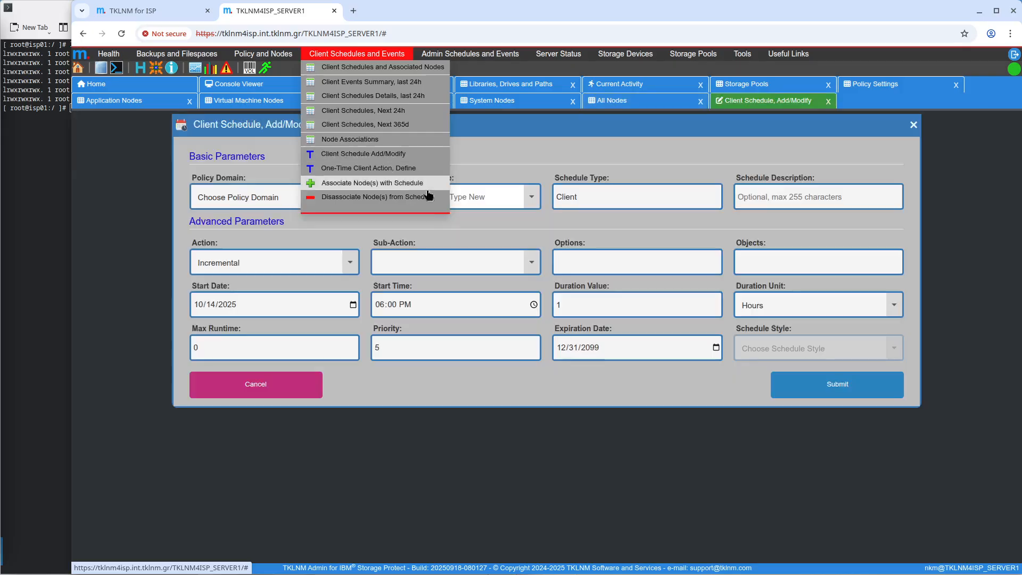
pyautogui.click(237, 202)
pyautogui.click(211, 237)
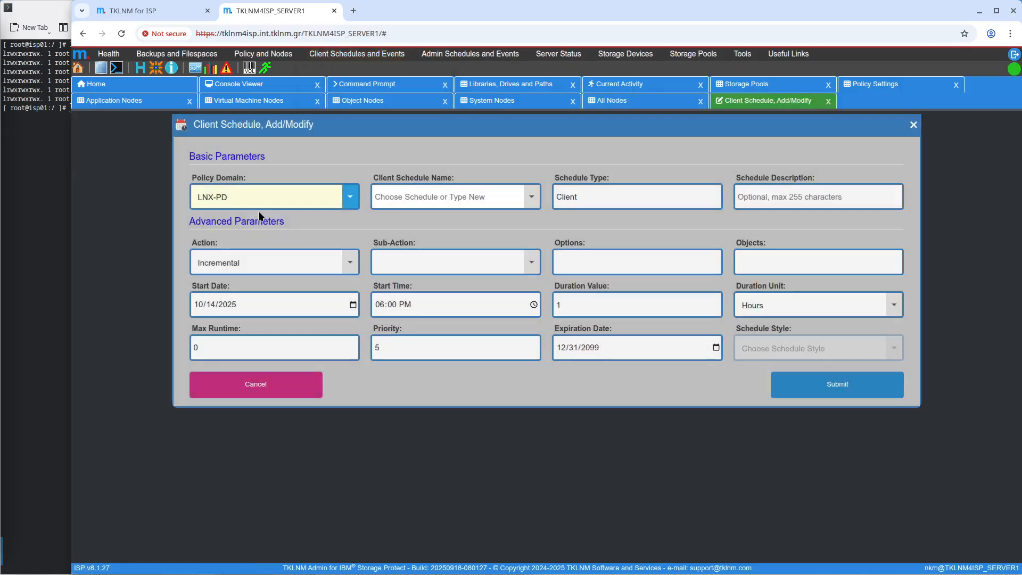
pyautogui.click(422, 197)
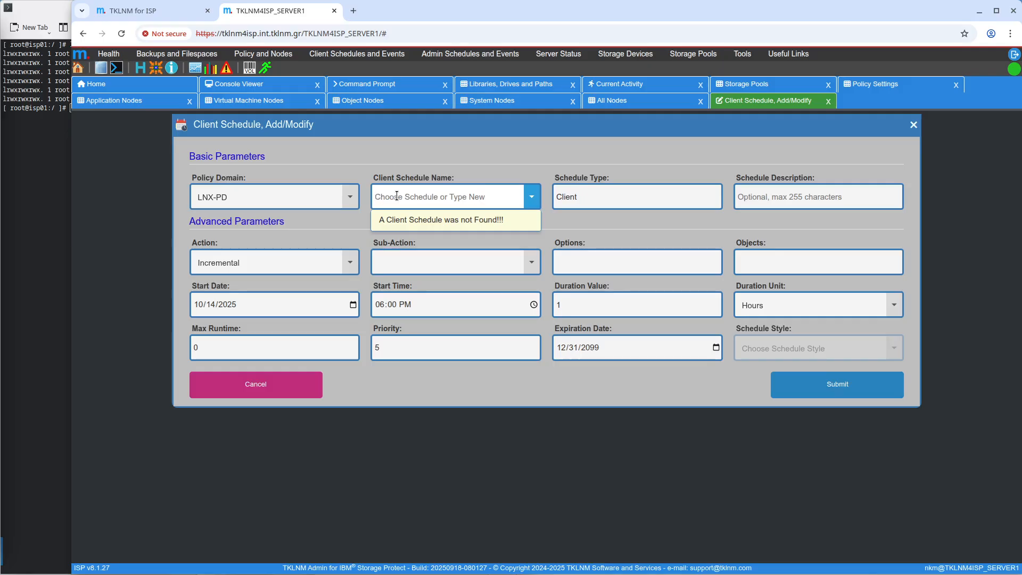
pyautogui.write('LNX')
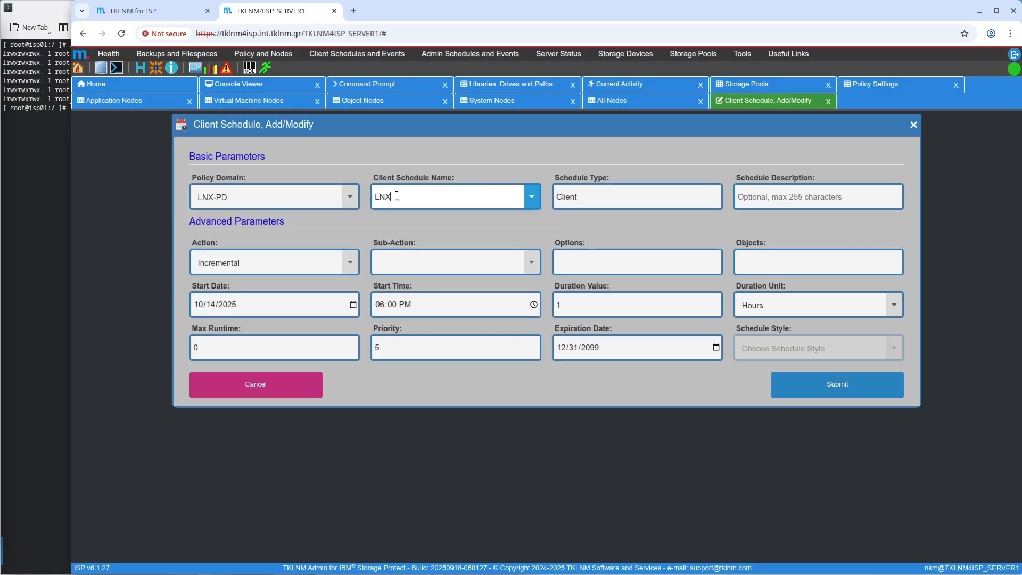
pyautogui.write('-Daily-Ince')
pyautogui.press('BackSpace')
pyautogui.write('r')
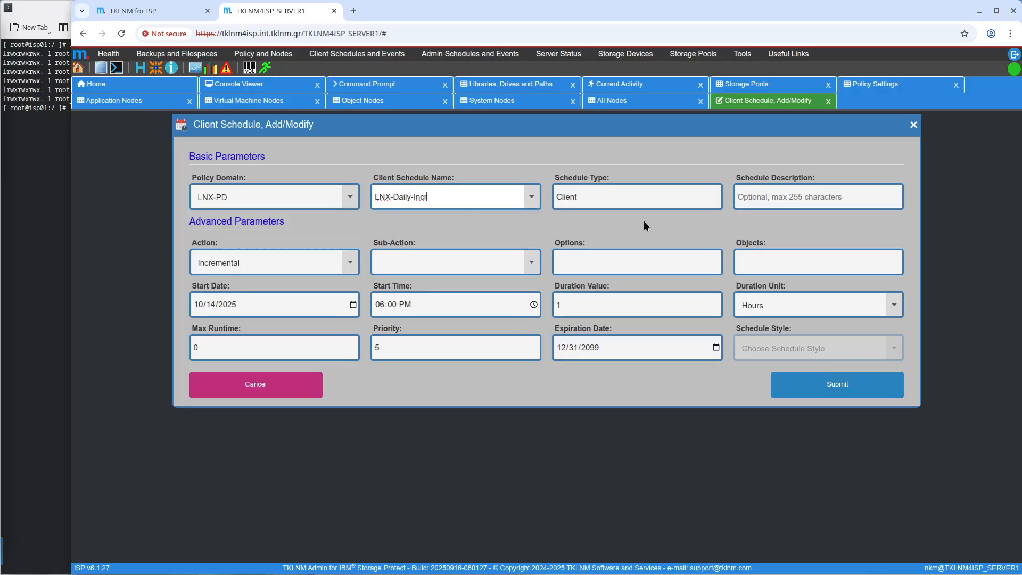
pyautogui.click(784, 195)
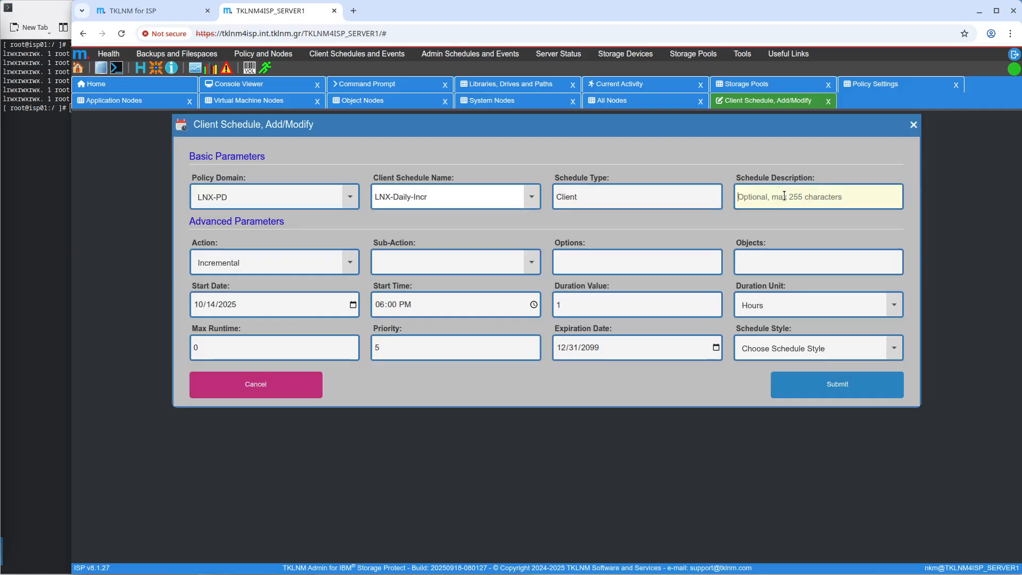
# - Describe the schedule as '20:00 Linux Servers Daily Incr'
pyautogui.write('Linux')
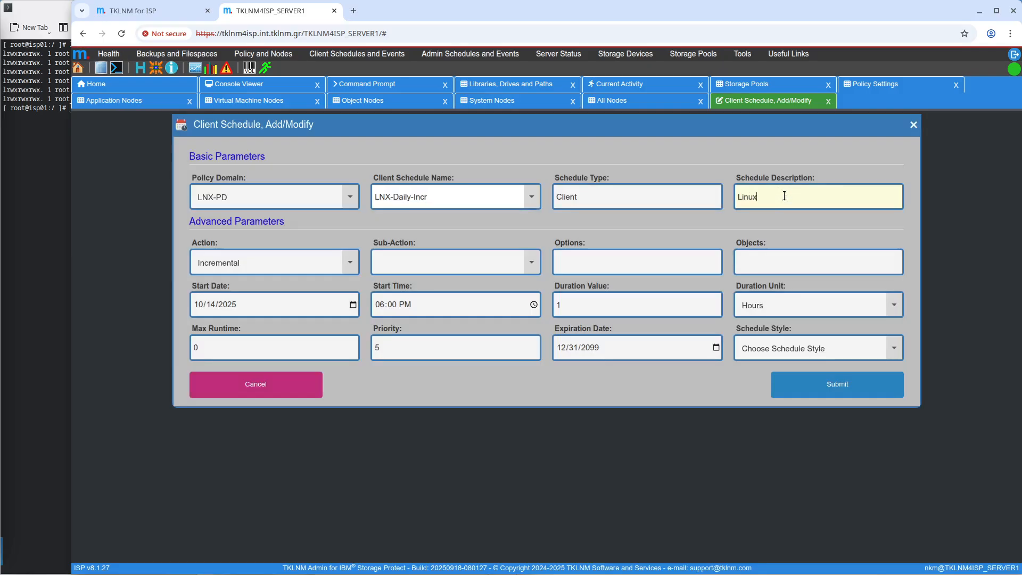
pyautogui.write(' Server')
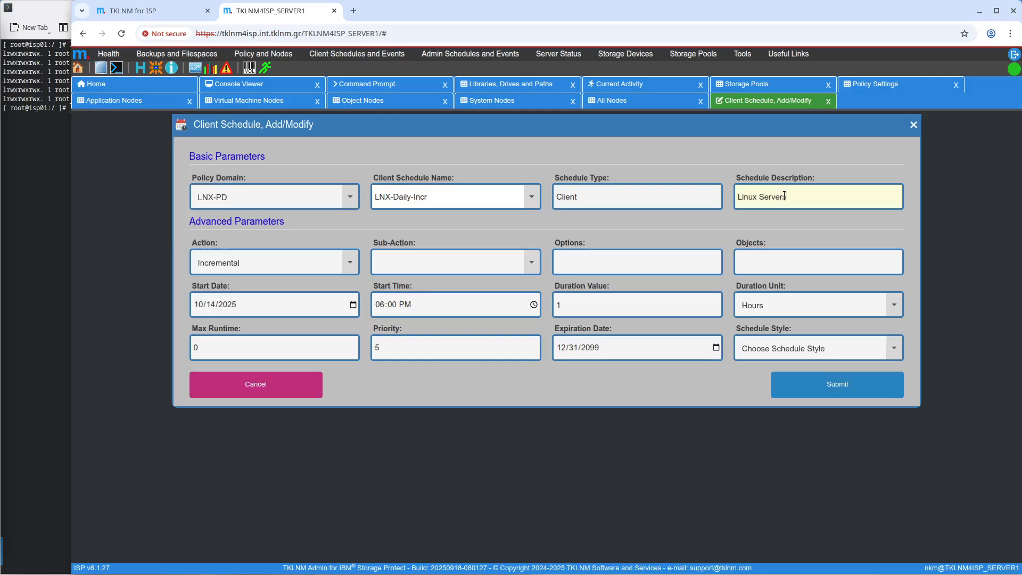
pyautogui.press('Home')
pyautogui.write('20:00')
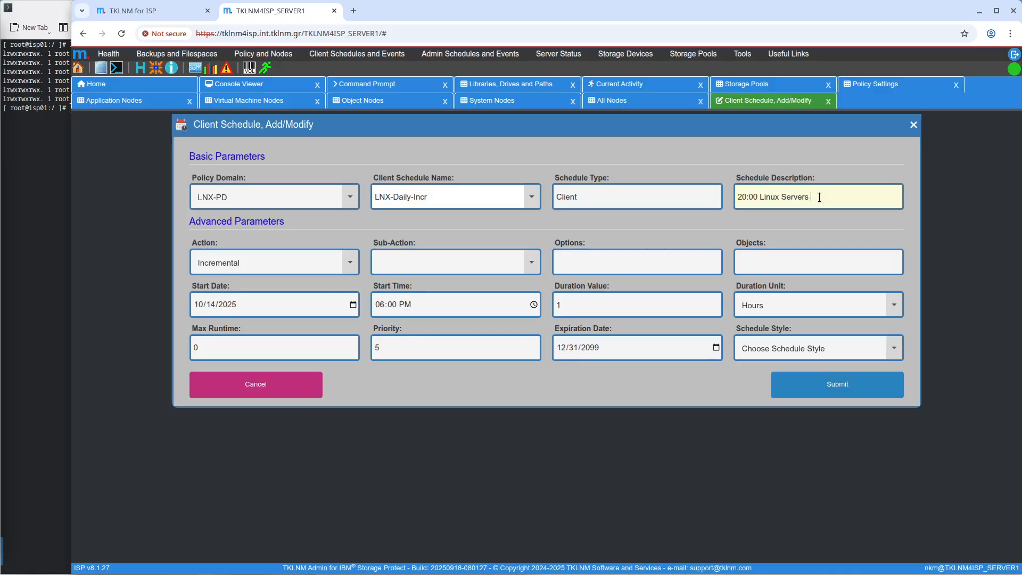
pyautogui.write('Daily Incr')
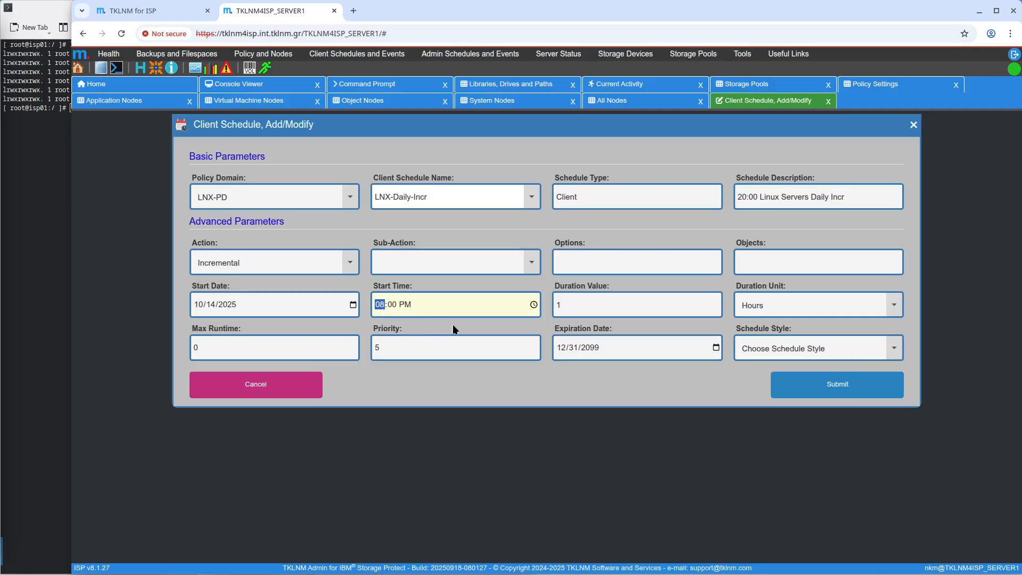
# - Choose the Classic schedule style and submit the client schedule
pyautogui.click(788, 355)
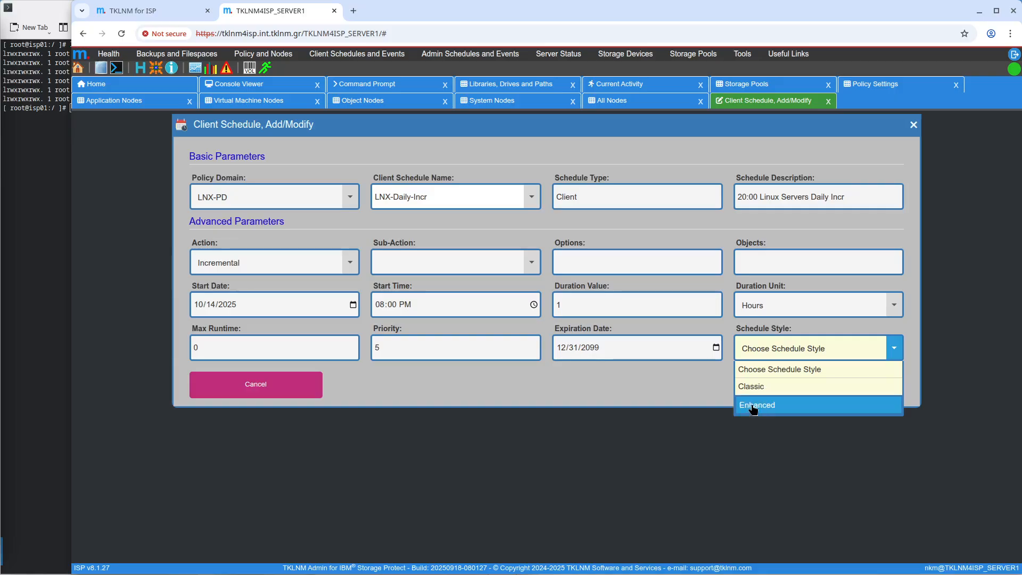
pyautogui.click(749, 388)
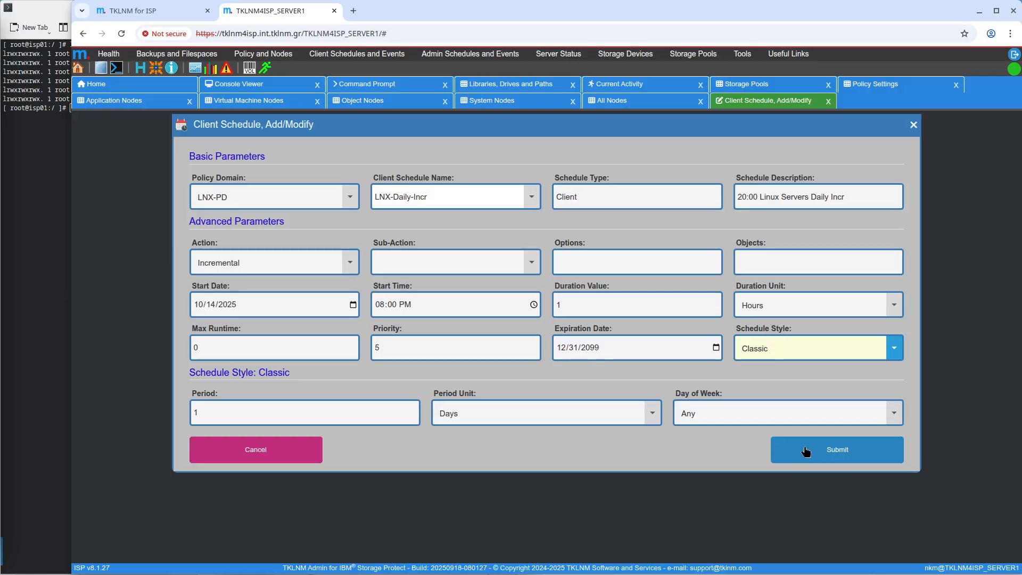
pyautogui.click(805, 447)
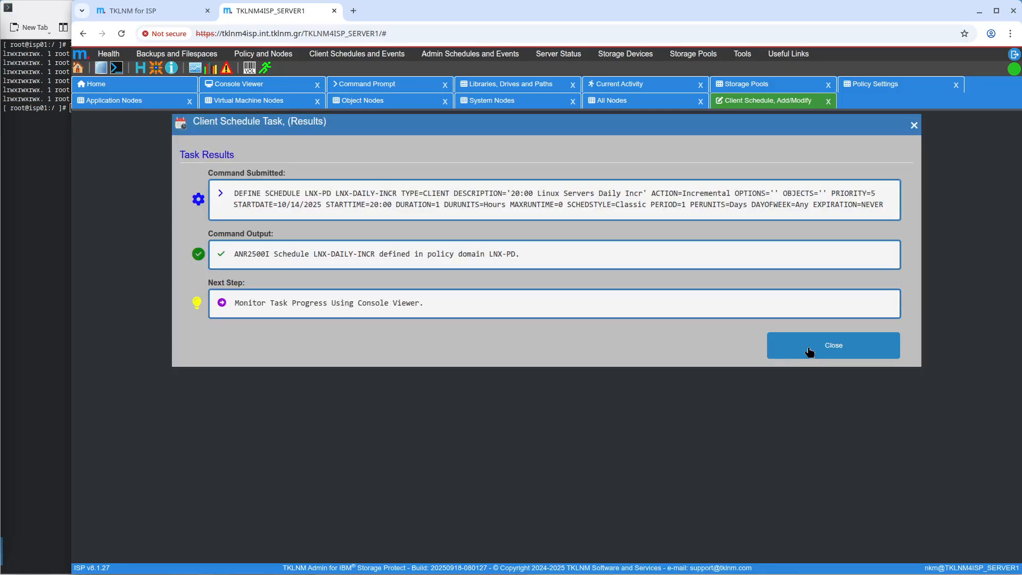
# - Close the LNX-DAILY-INCR definition results and bring up the Client Schedules and Events tasks
pyautogui.click(809, 350)
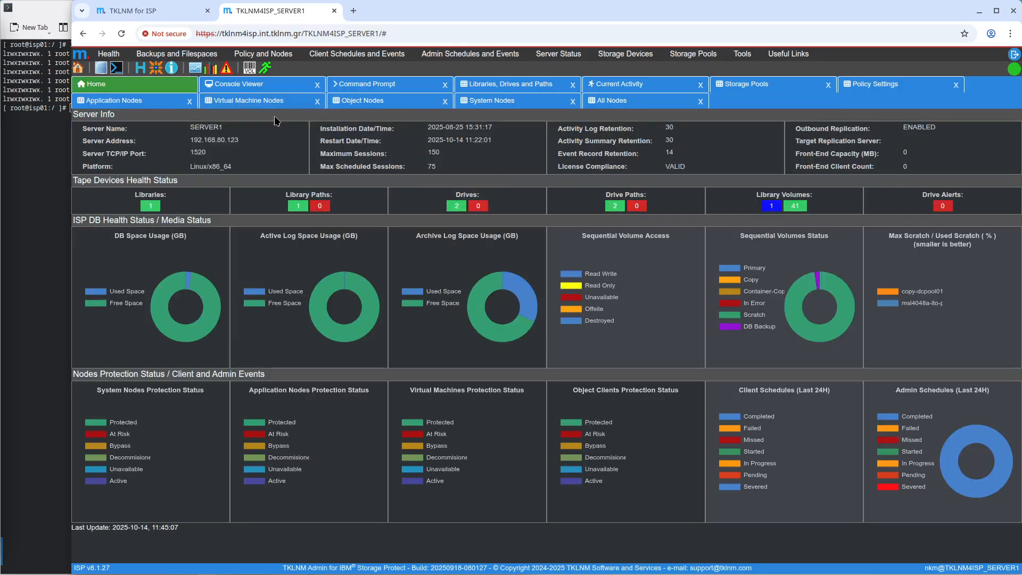
pyautogui.click(379, 55)
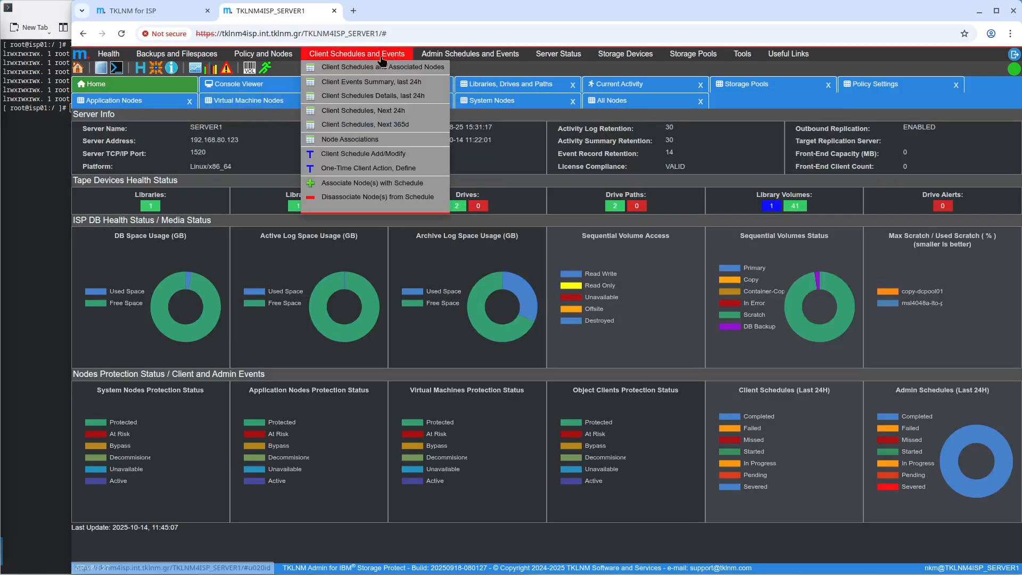
# - Associate node LNXSRV01 with schedule LNX-DAILY-INCR in domain LNX-PD and submit
pyautogui.click(360, 183)
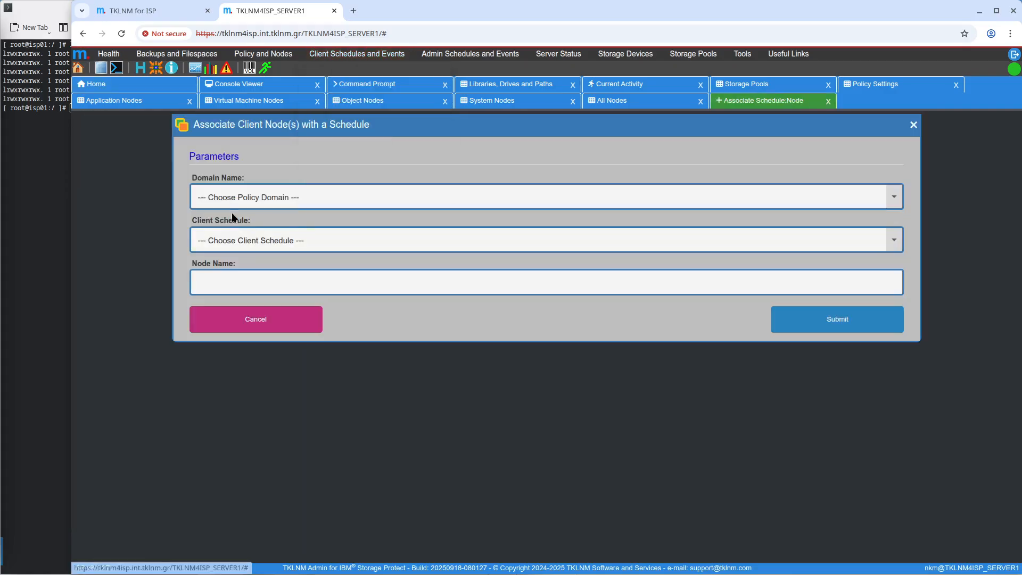
pyautogui.click(254, 205)
pyautogui.click(228, 234)
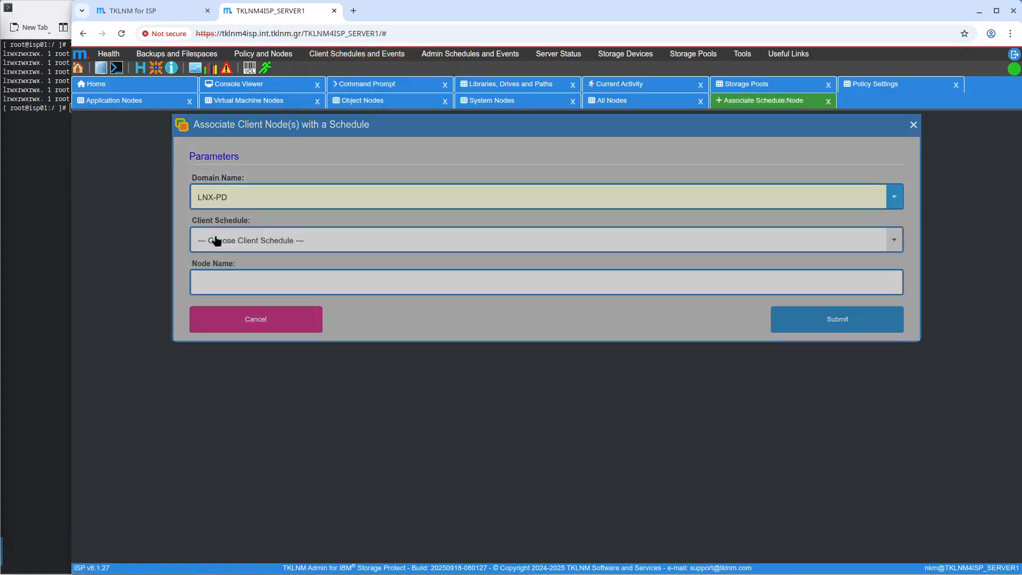
pyautogui.click(259, 240)
pyautogui.click(255, 279)
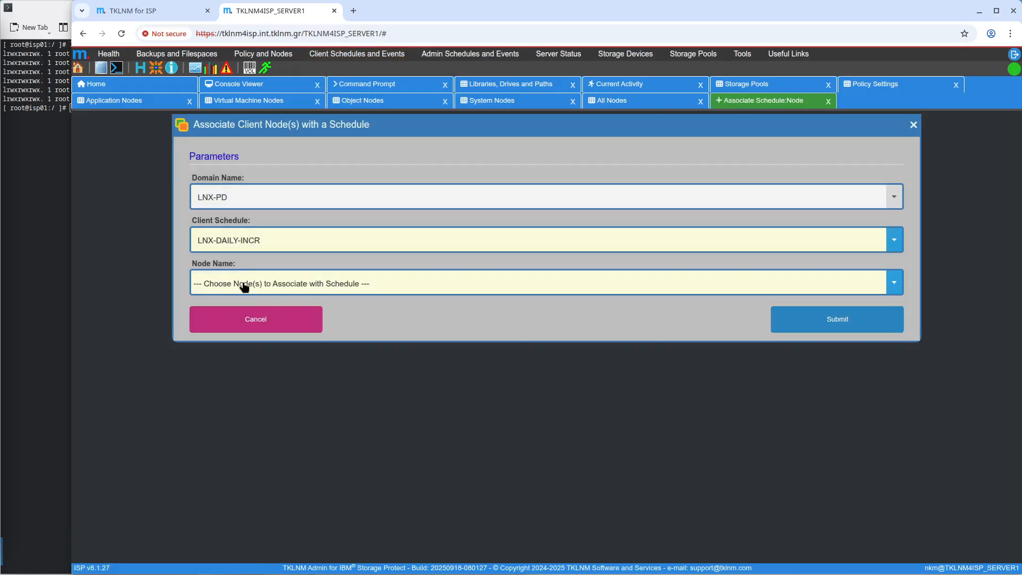
pyautogui.click(249, 286)
pyautogui.click(200, 328)
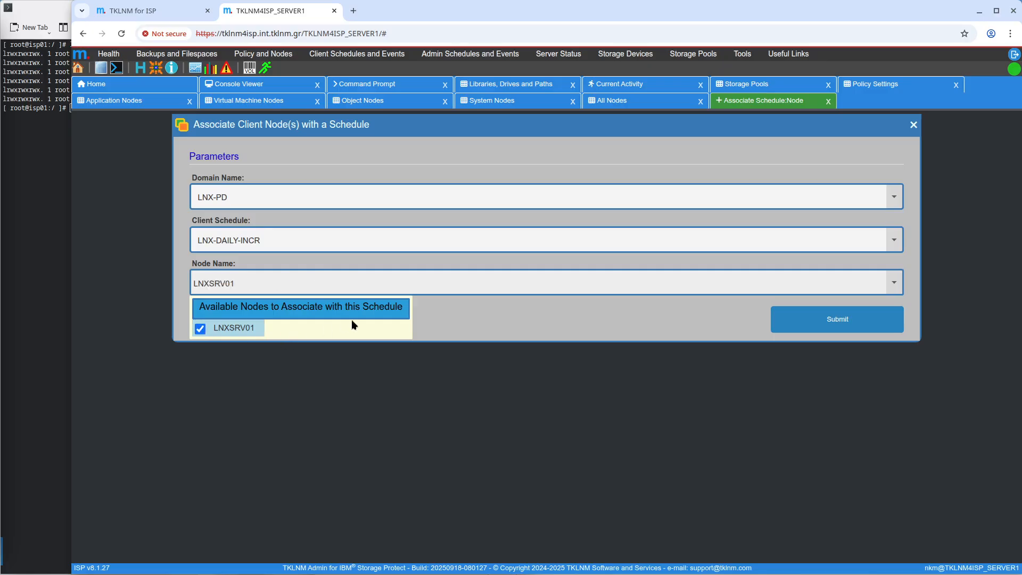
pyautogui.click(496, 321)
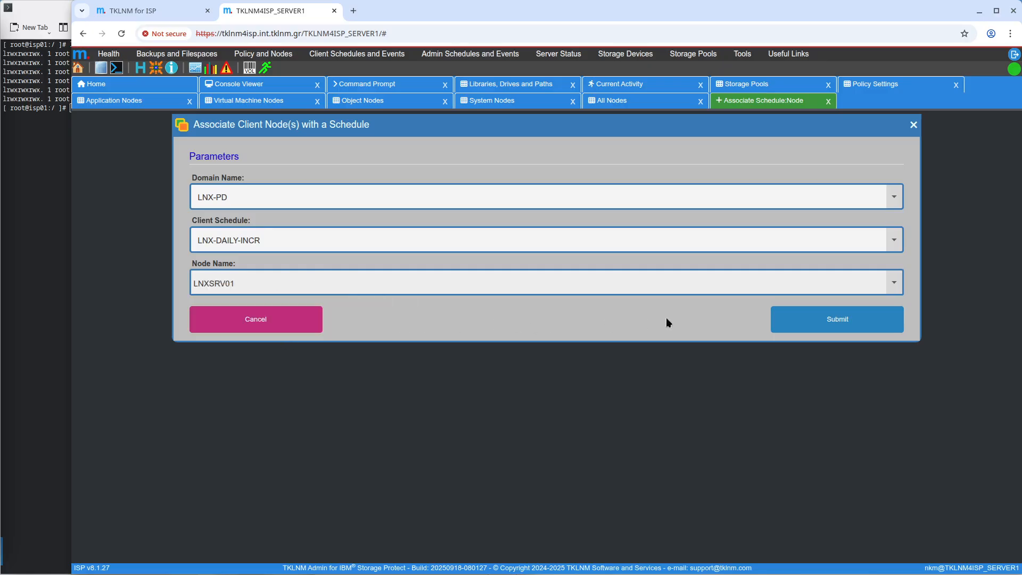
pyautogui.click(804, 322)
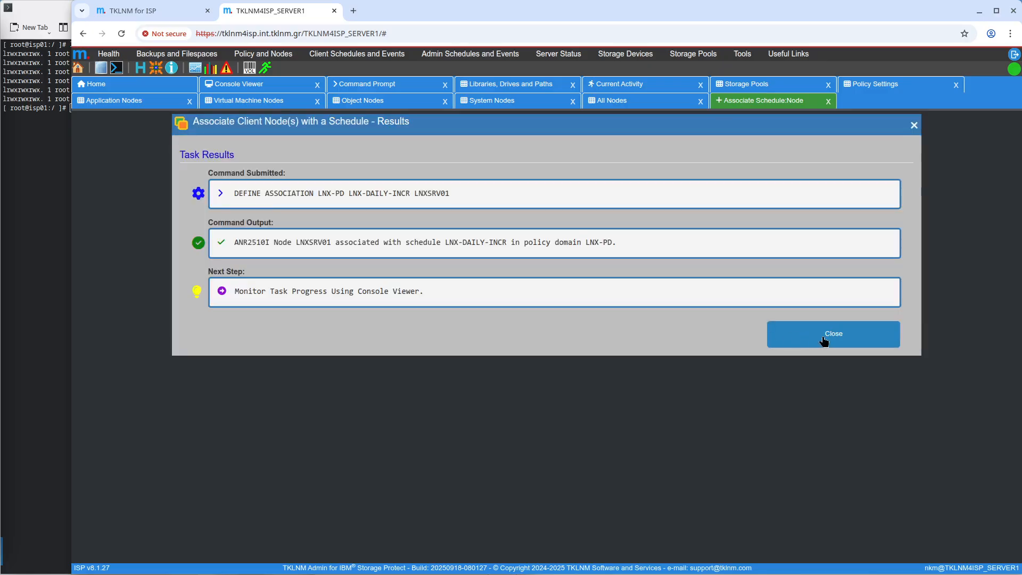
# - Close the LNXSRV01 association results to return to the Home health dashboard
pyautogui.click(824, 341)
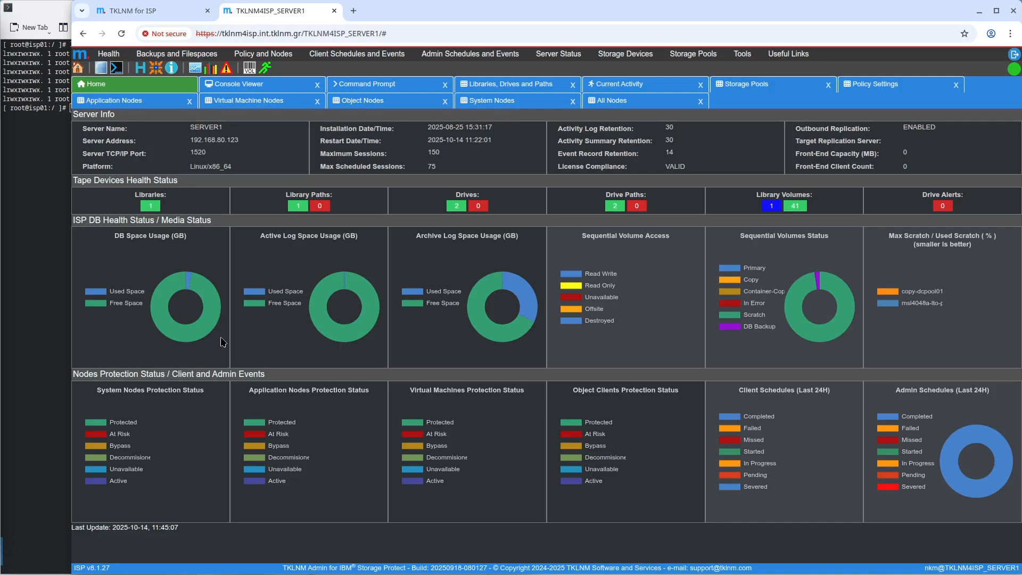
pyautogui.moveTo(316, 326)
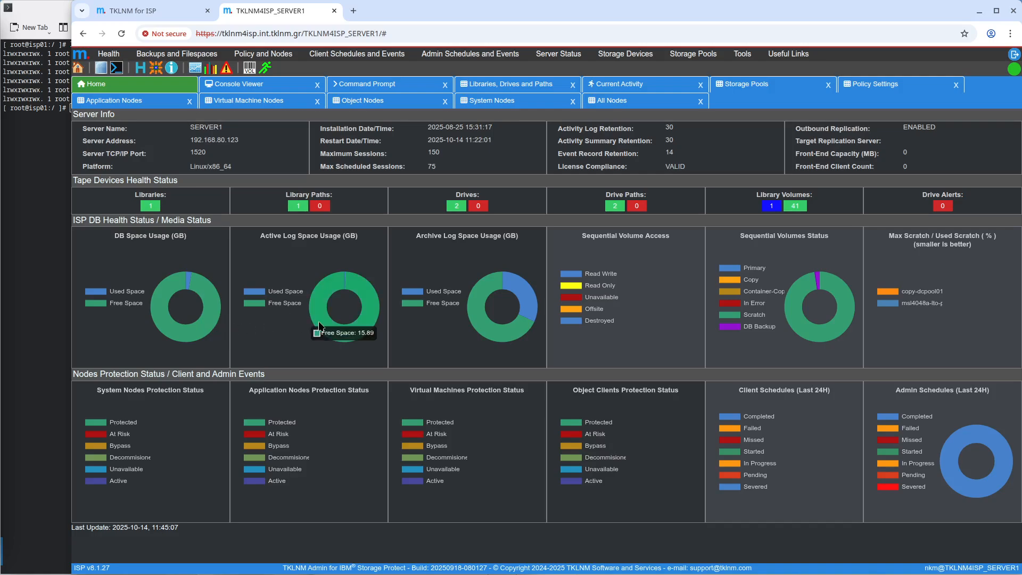